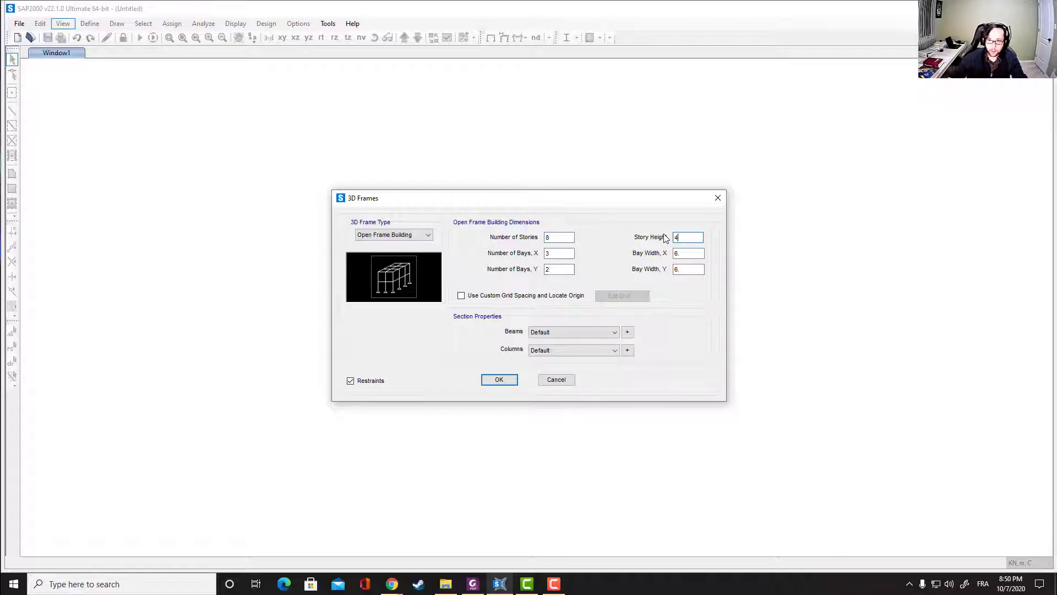
Step: Set 5 bays in both X and Y with bay widths of 7.5 m, and create the open frame building
double_click(550, 253)
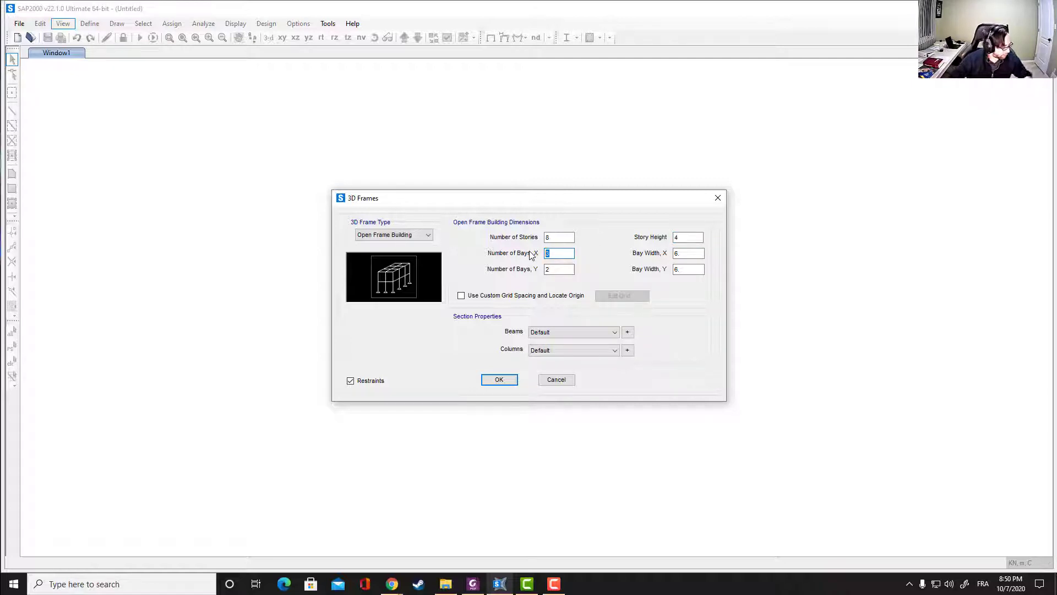
text(5)
key(Tab)
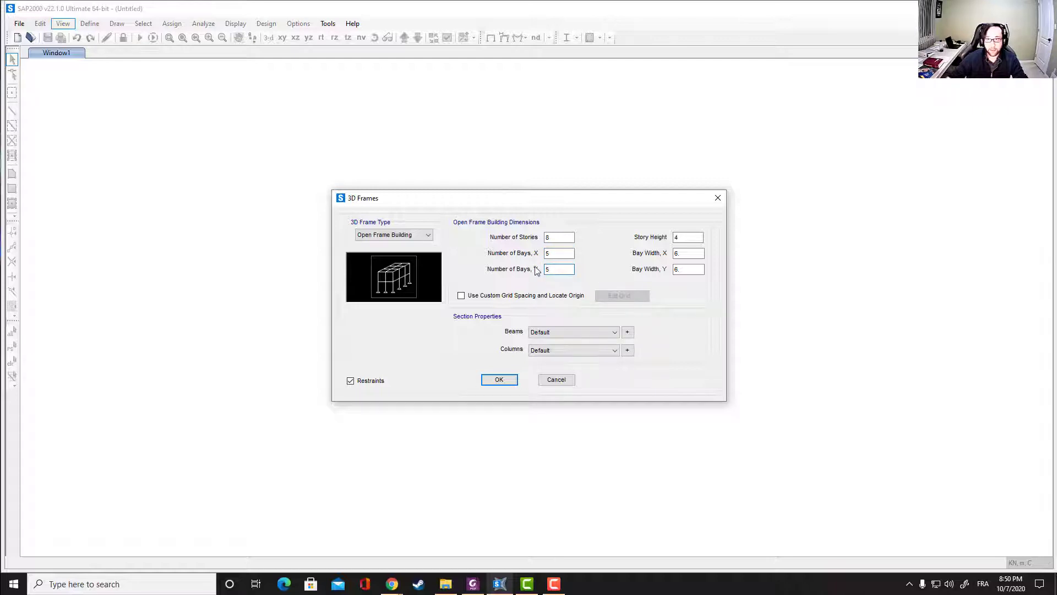
text(5)
key(Tab)
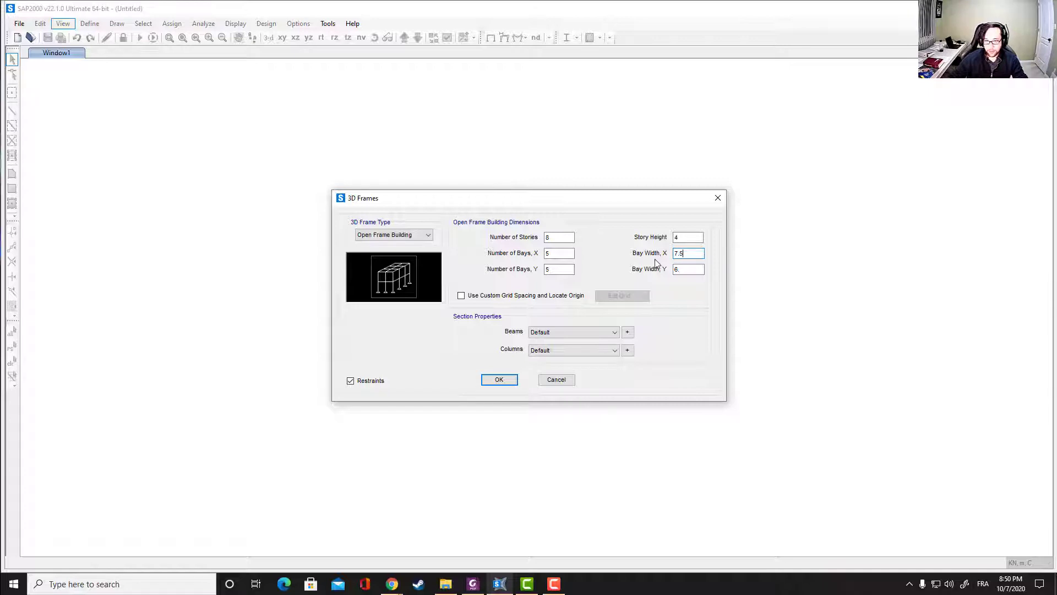
key(Tab)
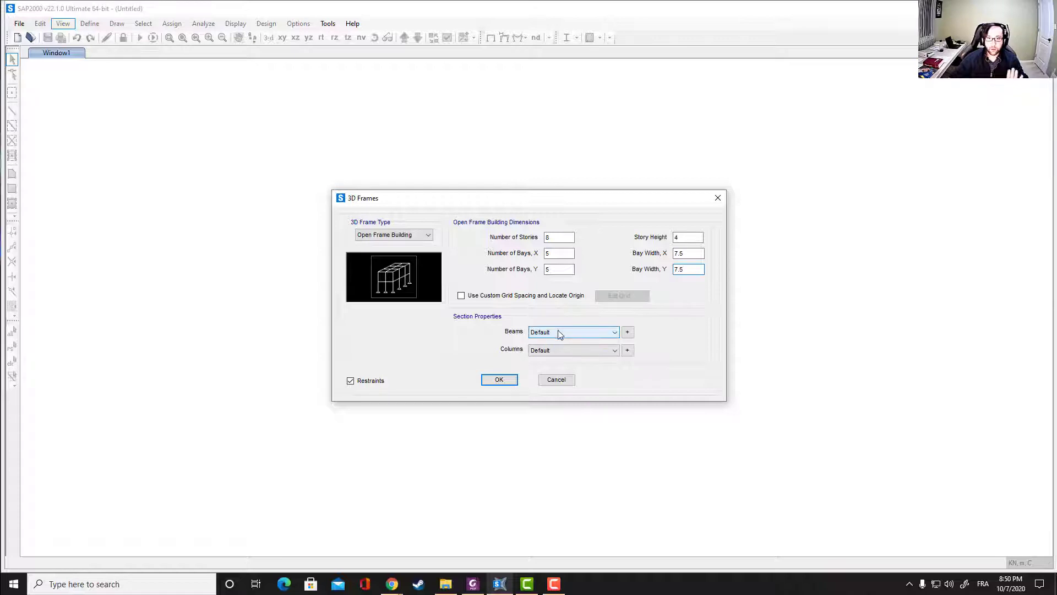
click(499, 380)
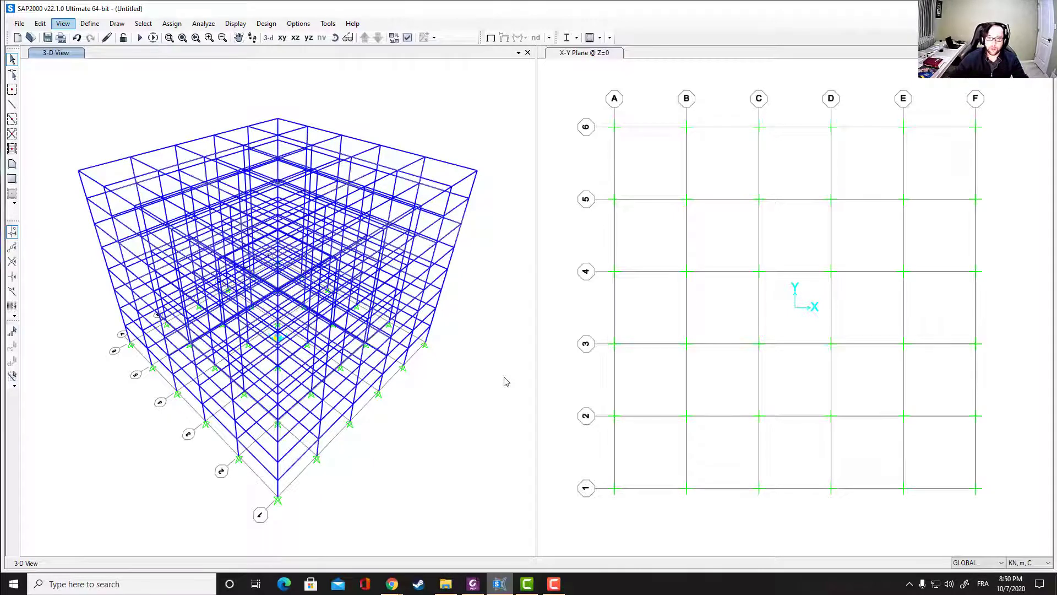
Step: Show the 3-D view in the second window and the X-Z elevation at Y=18.75 in the first window
click(581, 55)
click(269, 39)
click(175, 104)
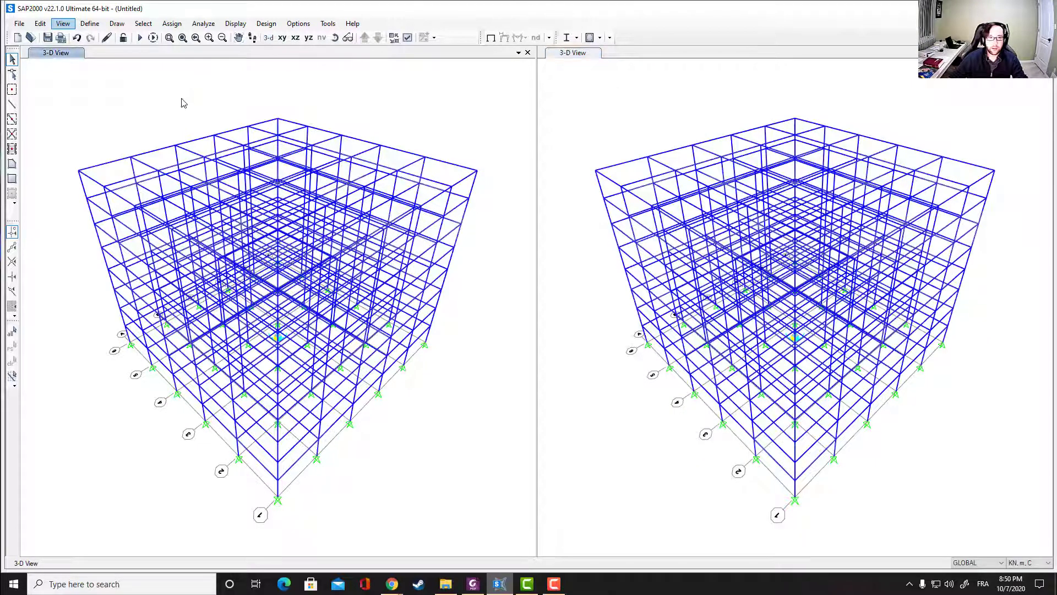
click(282, 38)
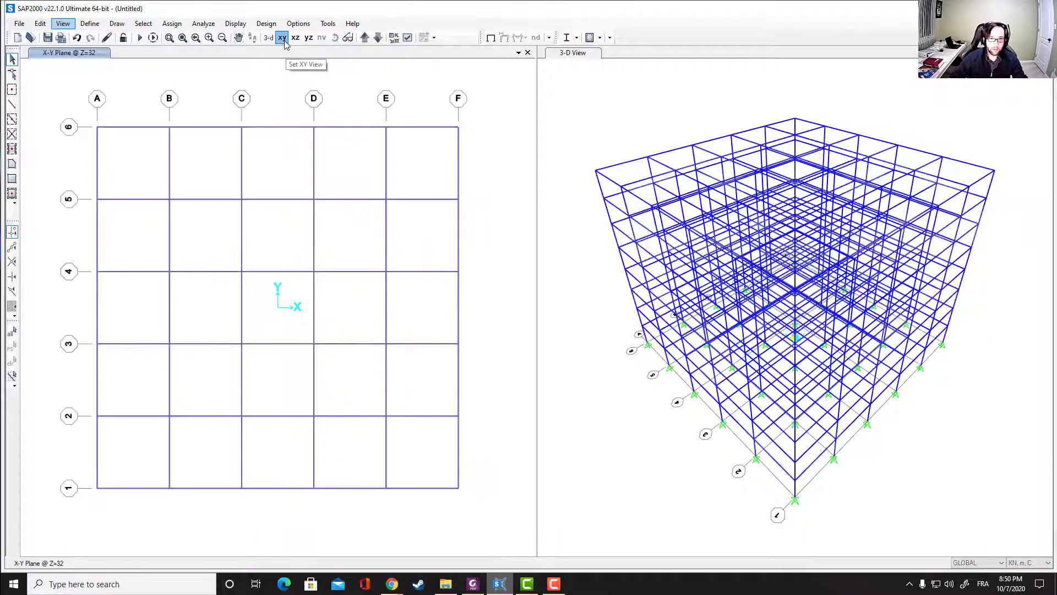
click(297, 37)
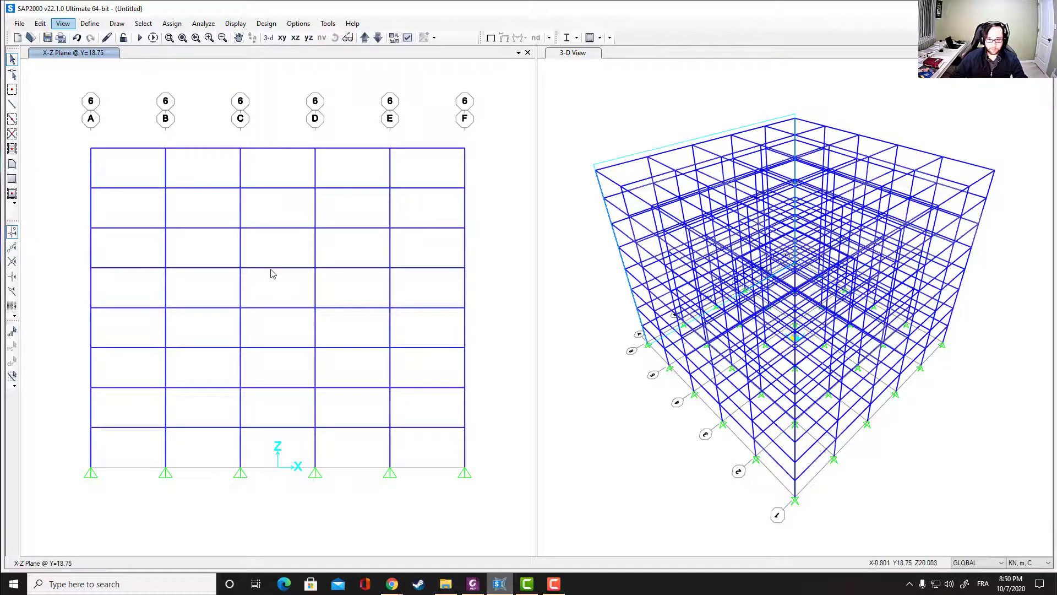
Step: Select the entire generated frame model and delete it, leaving only the grid
drag(573, 78, 998, 528)
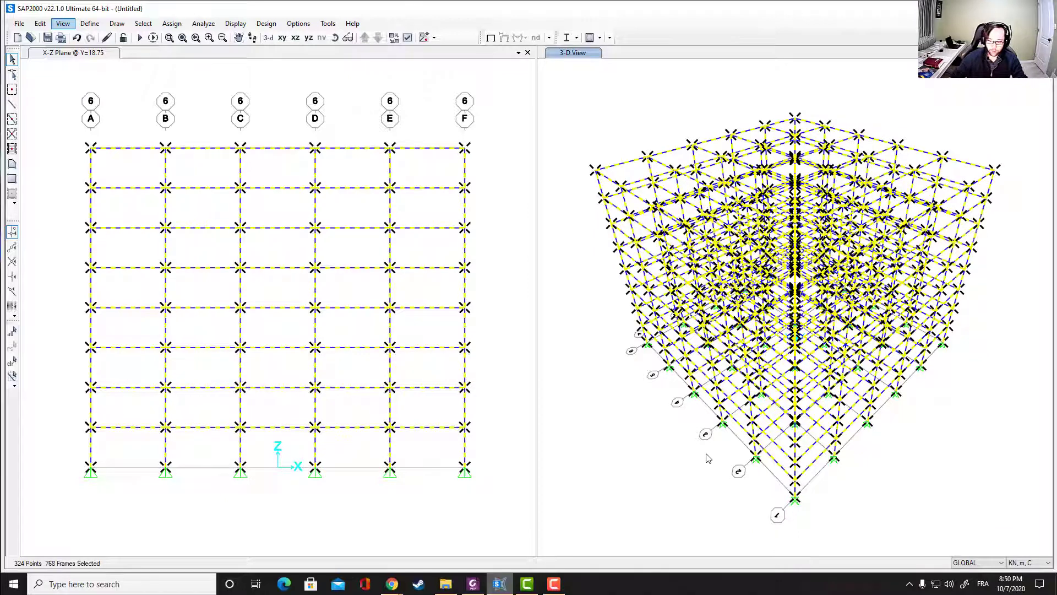
key(ctrl+q)
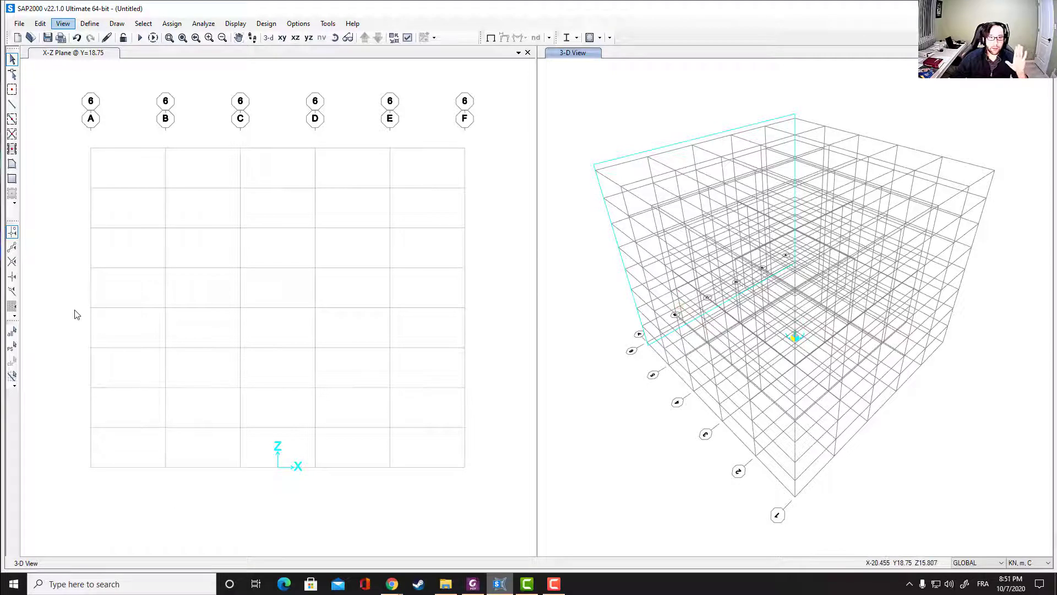
Step: Start adding a new frame section property of type Concrete with a rectangular shape
click(91, 24)
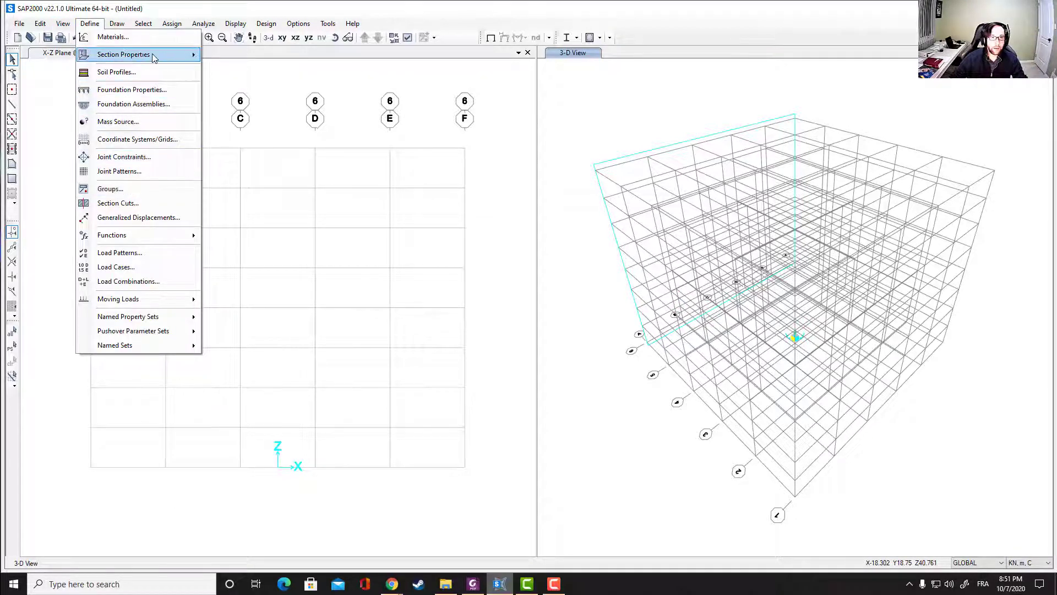
mouse_move(153, 57)
click(242, 56)
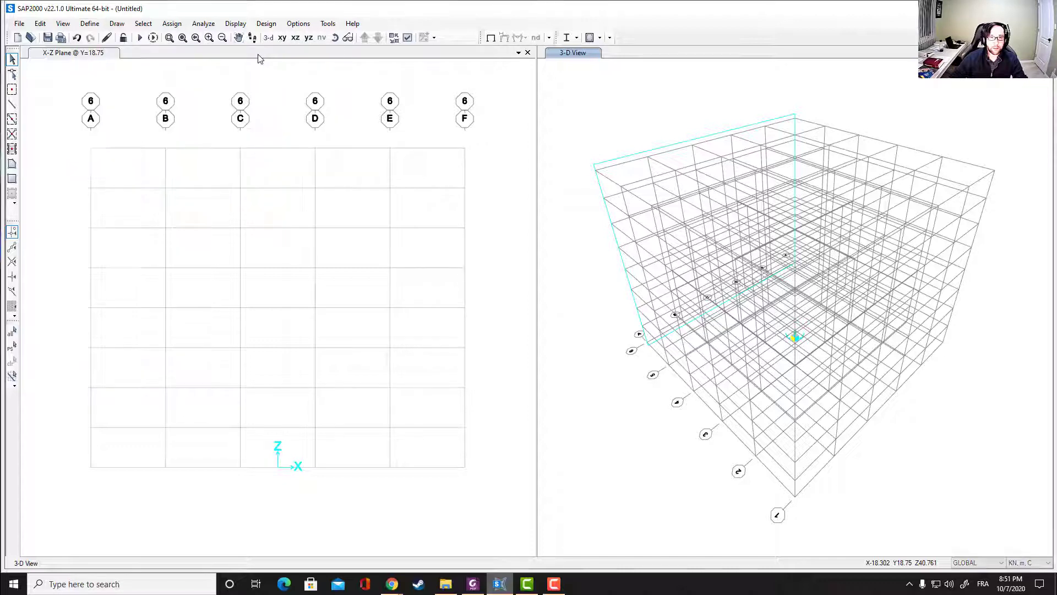
click(604, 224)
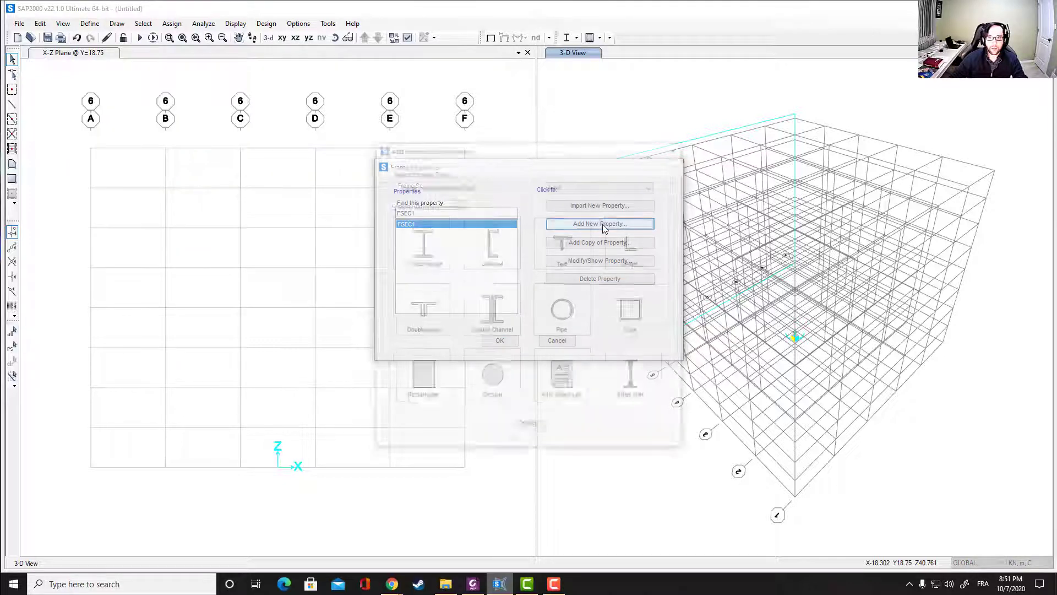
drag(511, 154, 364, 150)
click(479, 183)
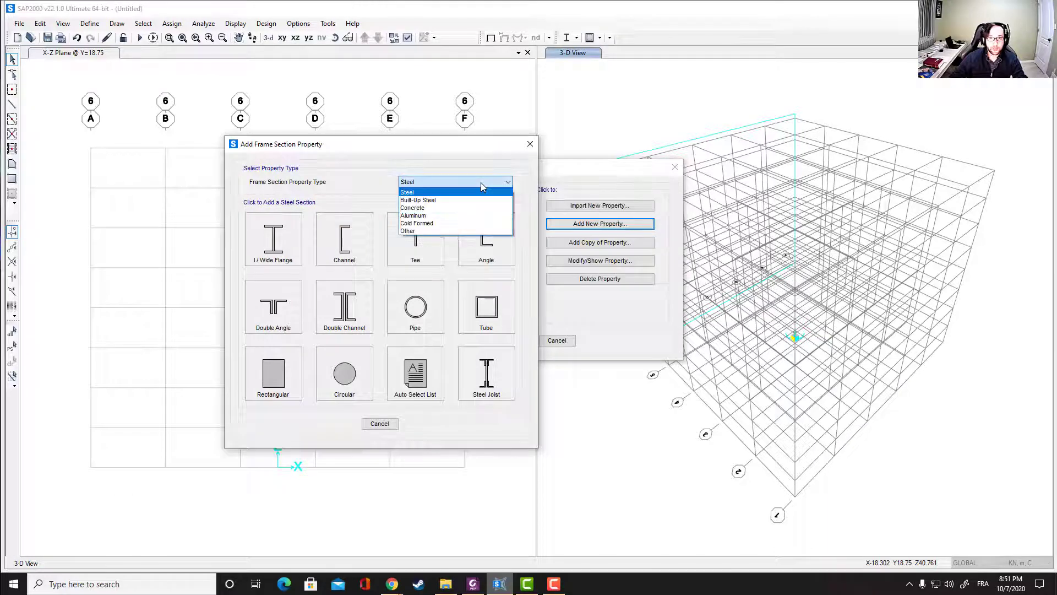
click(435, 208)
click(275, 247)
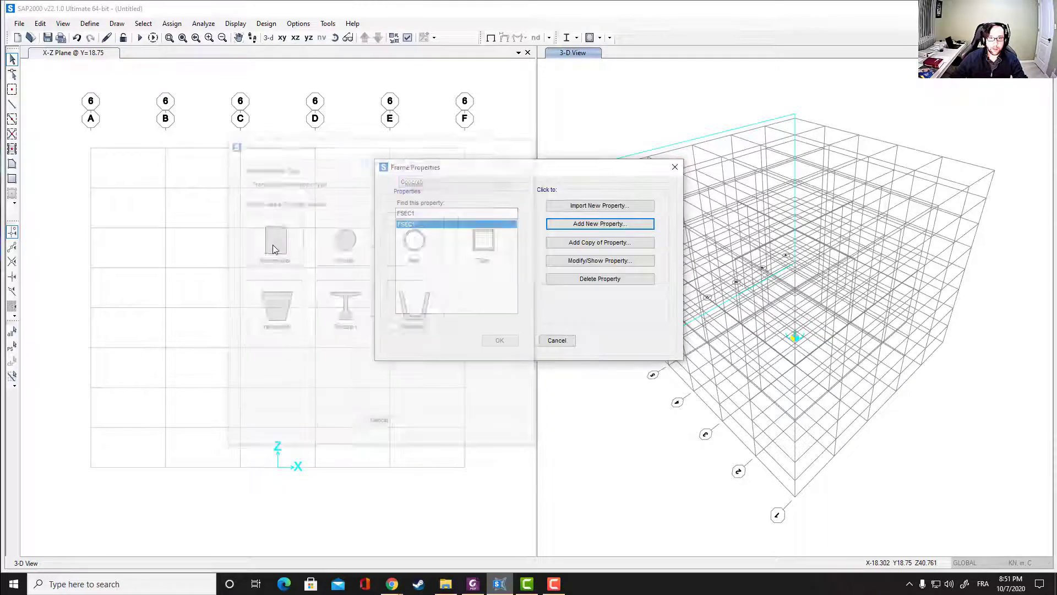
Step: Define the rectangular section as Colonne with 0.5 m depth, 0.5 m width and 4000Psi material, and save it
double_click(477, 194)
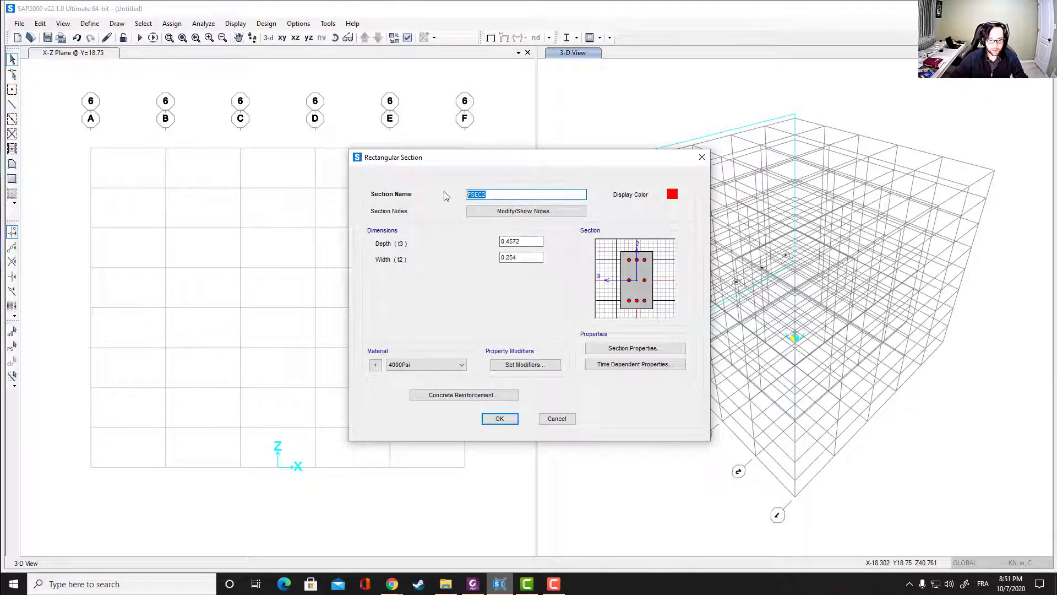
text(Colonne)
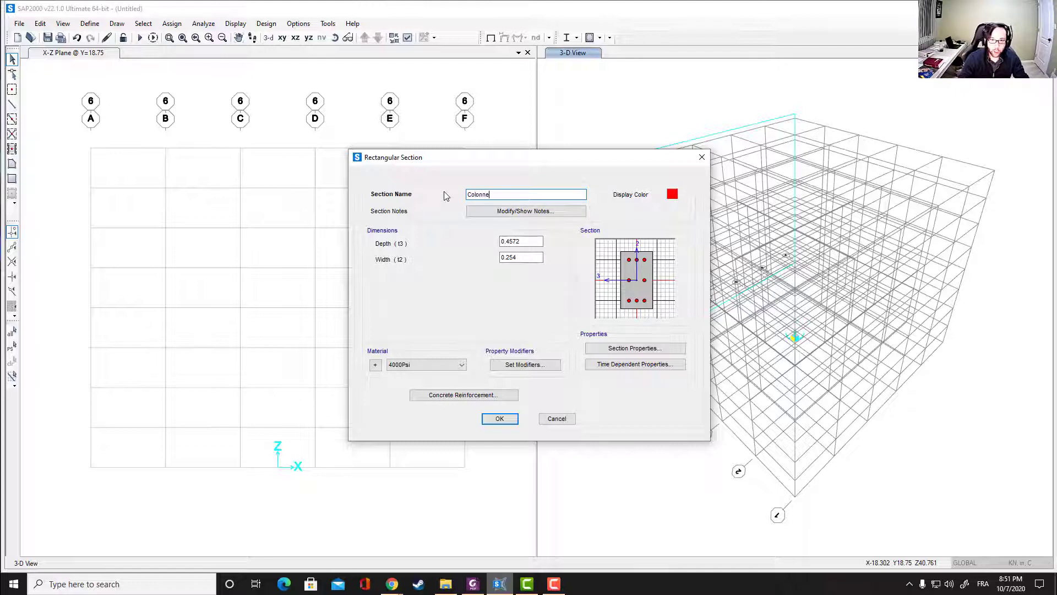
drag(524, 241, 476, 242)
text(0.)
drag(536, 257, 470, 254)
text(0.5)
click(437, 364)
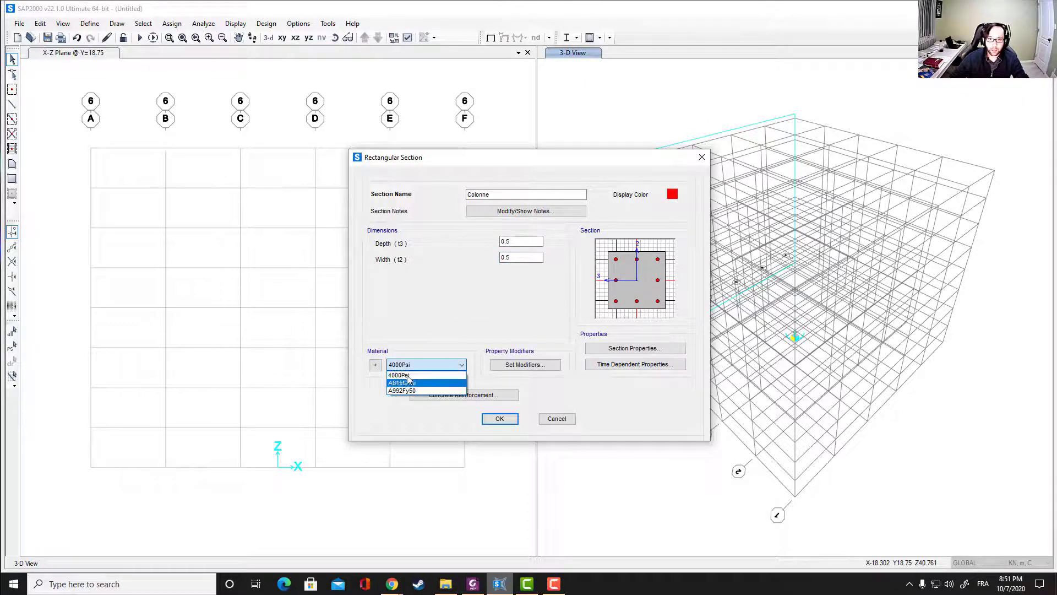
click(404, 377)
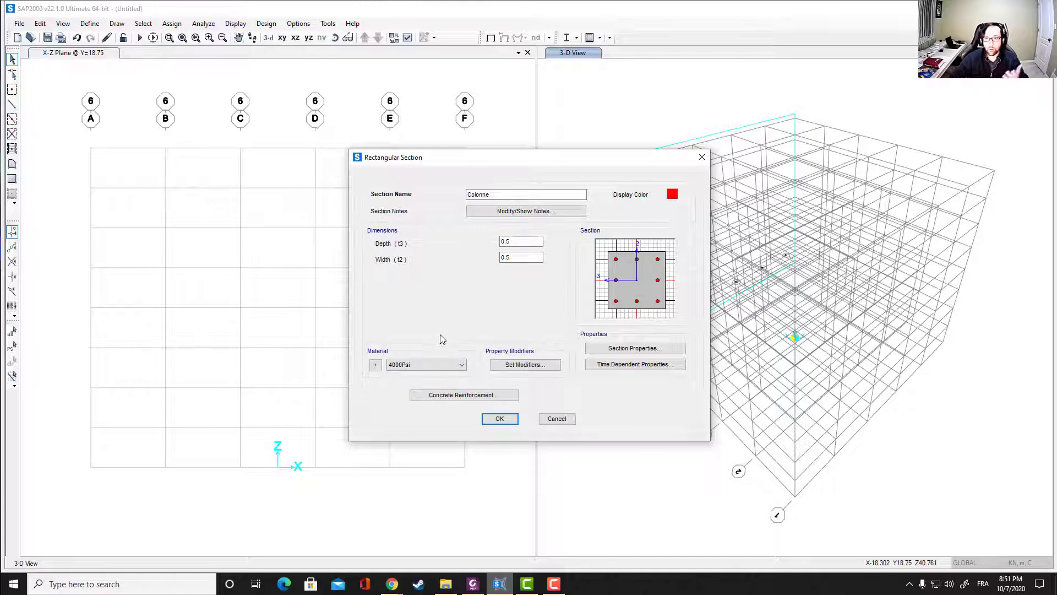
click(500, 419)
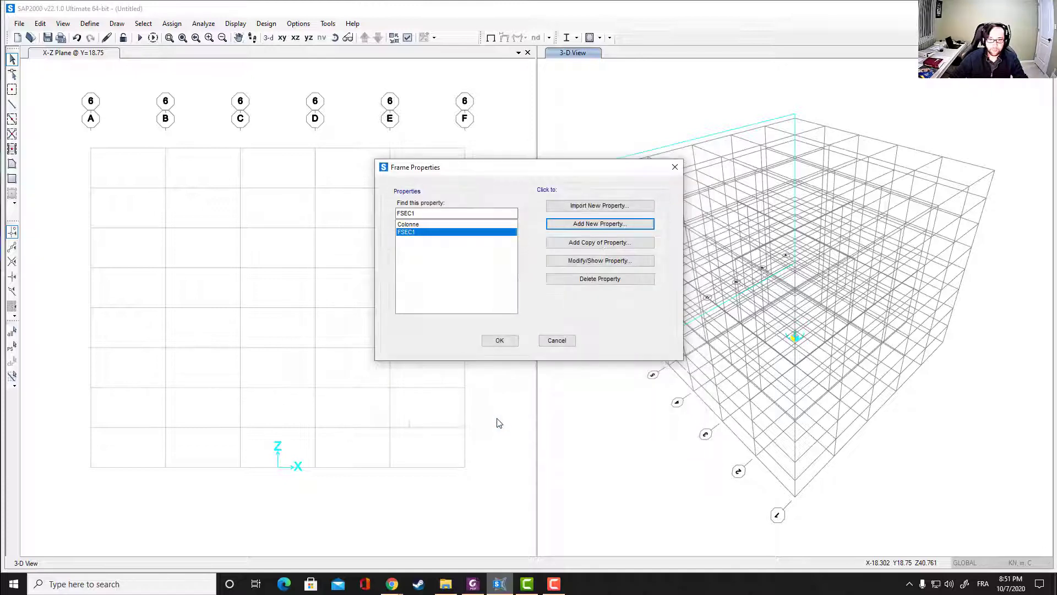
click(505, 342)
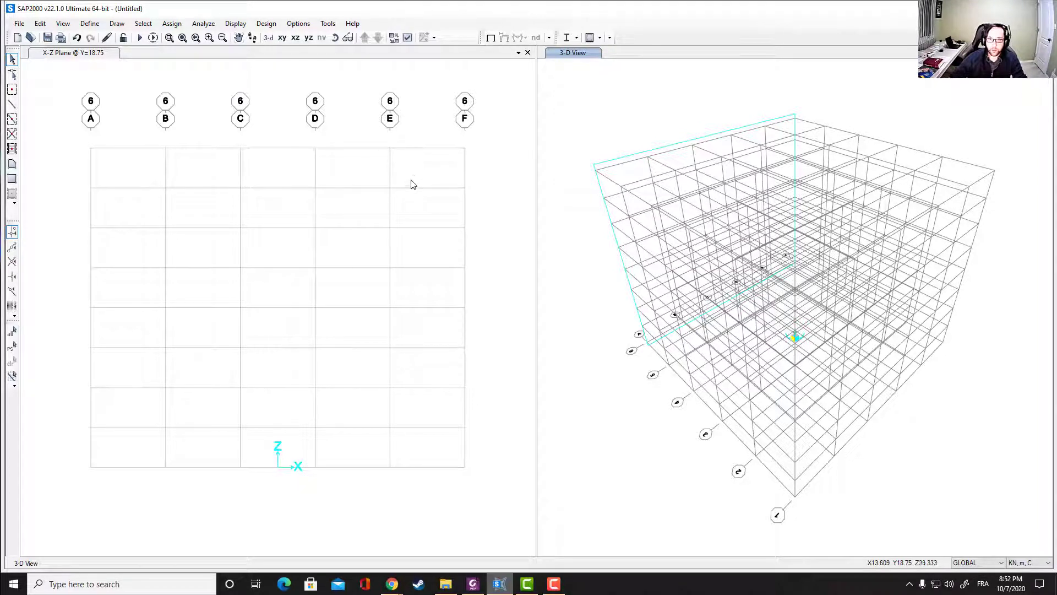
Step: Move the X-Z elevation through the grid planes to gridline 1 at Y=-18.75
click(255, 84)
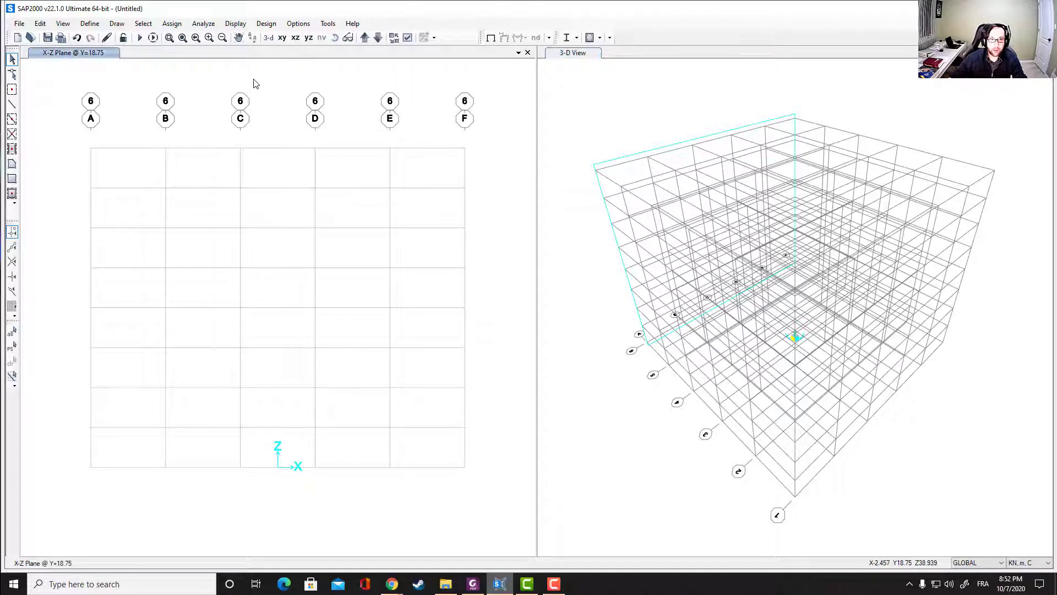
click(378, 38)
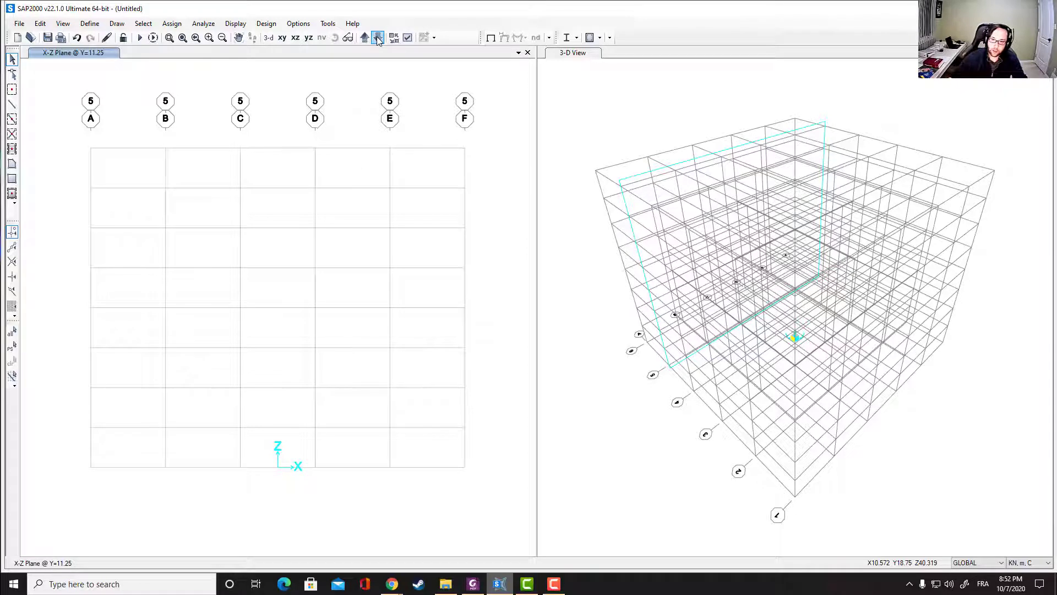
click(377, 38)
click(378, 38)
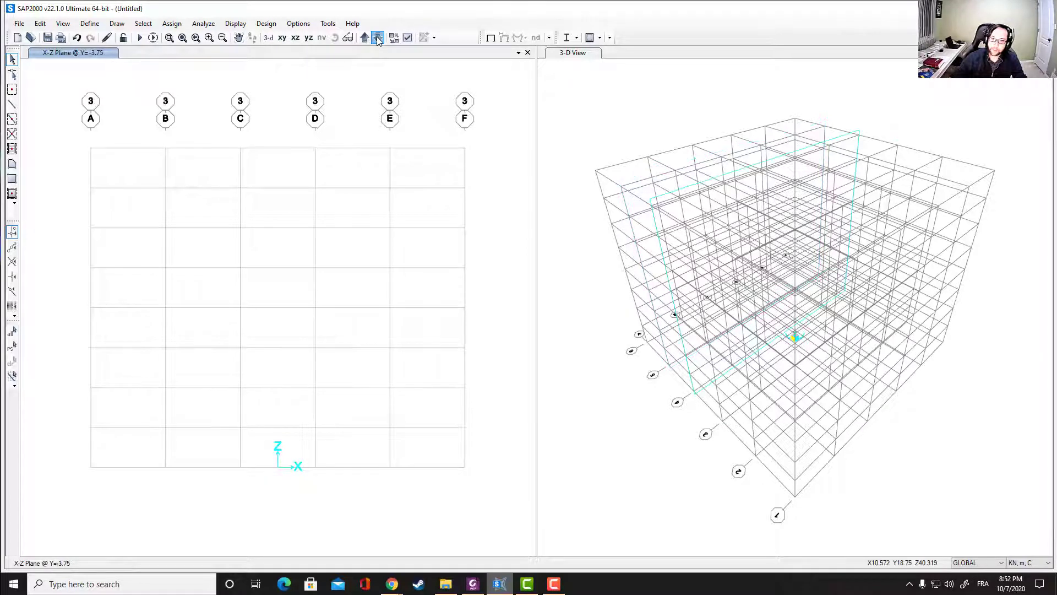
click(378, 37)
click(378, 37)
click(378, 37)
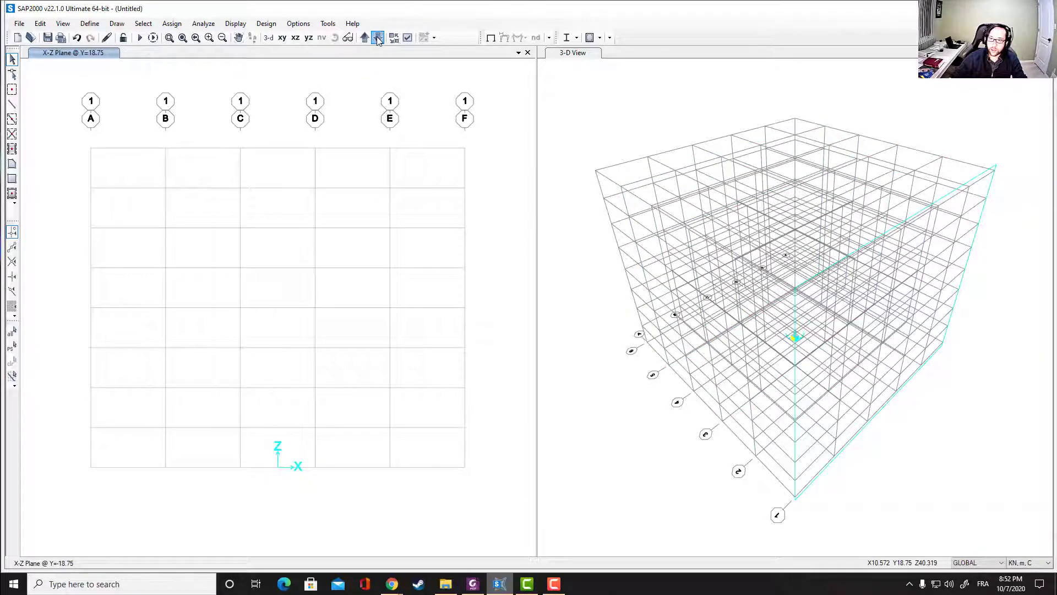
click(363, 38)
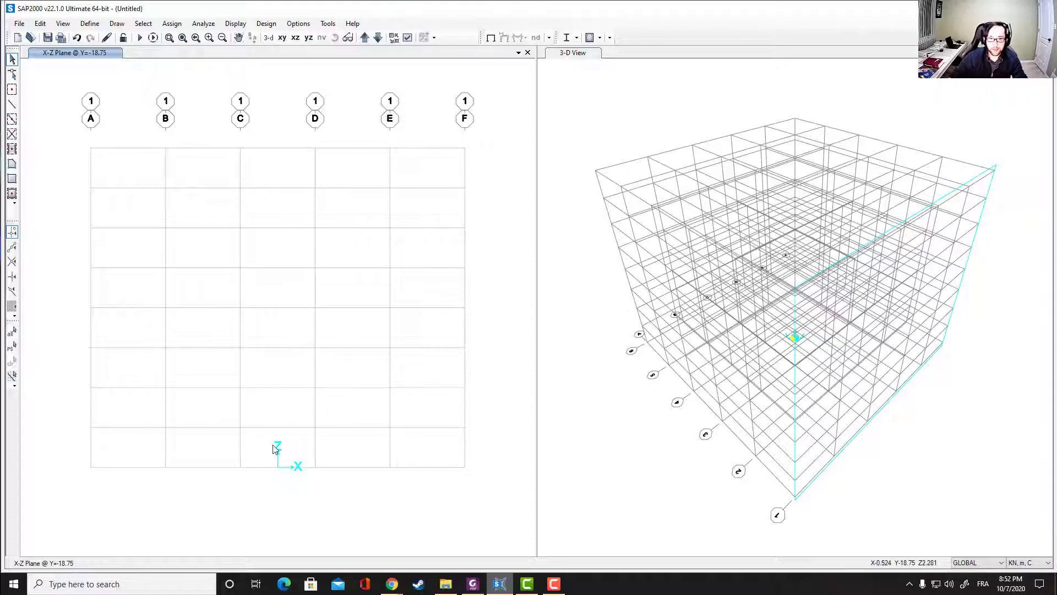
Step: Draw six full-height straight frame columns with section Colonne at gridlines A to F on the gridline 1 elevation, from base to top
click(12, 104)
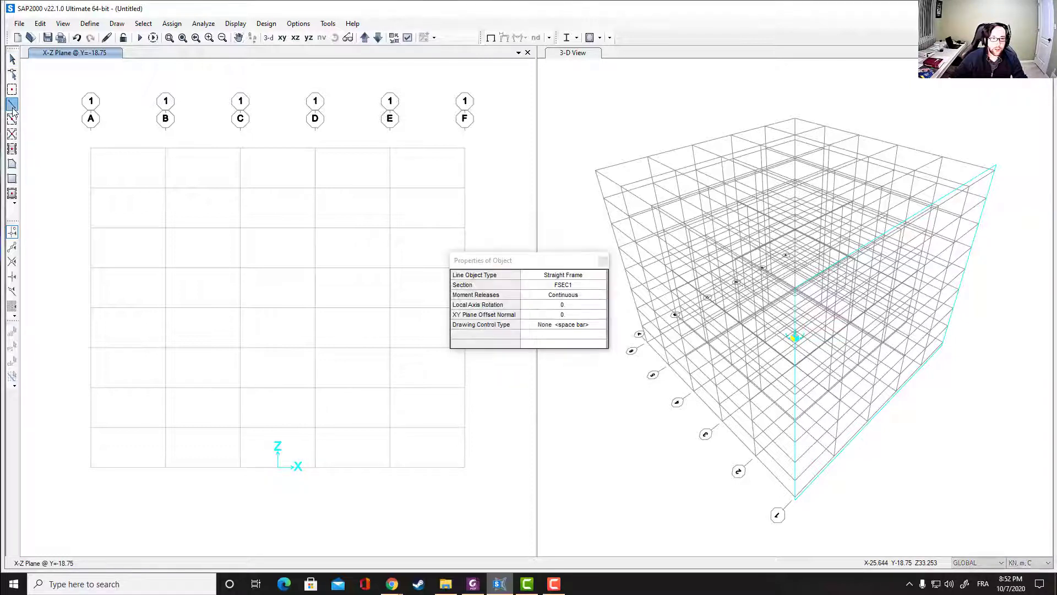
click(568, 286)
click(572, 285)
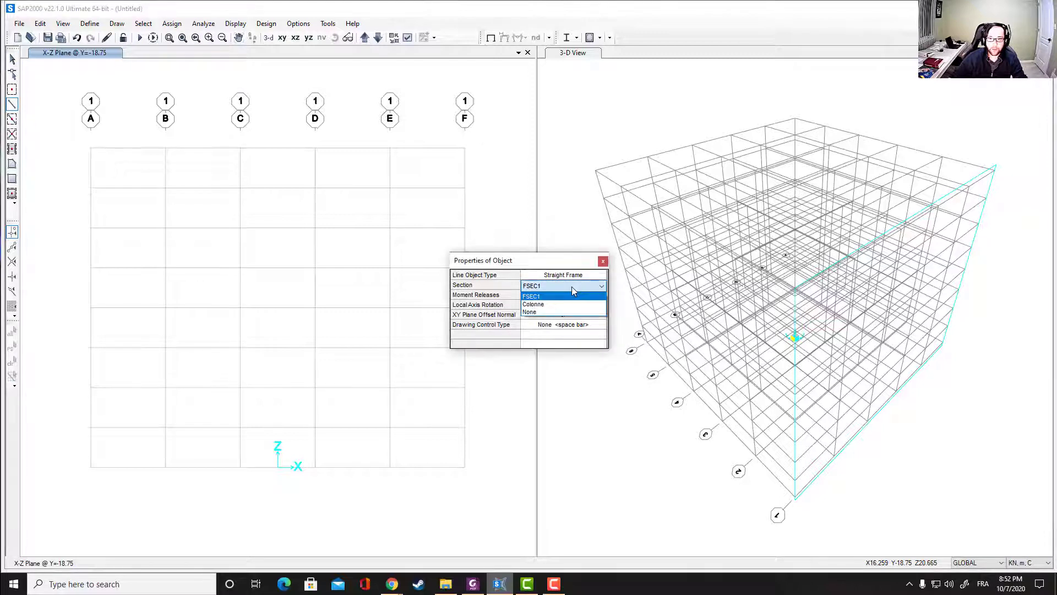
click(558, 305)
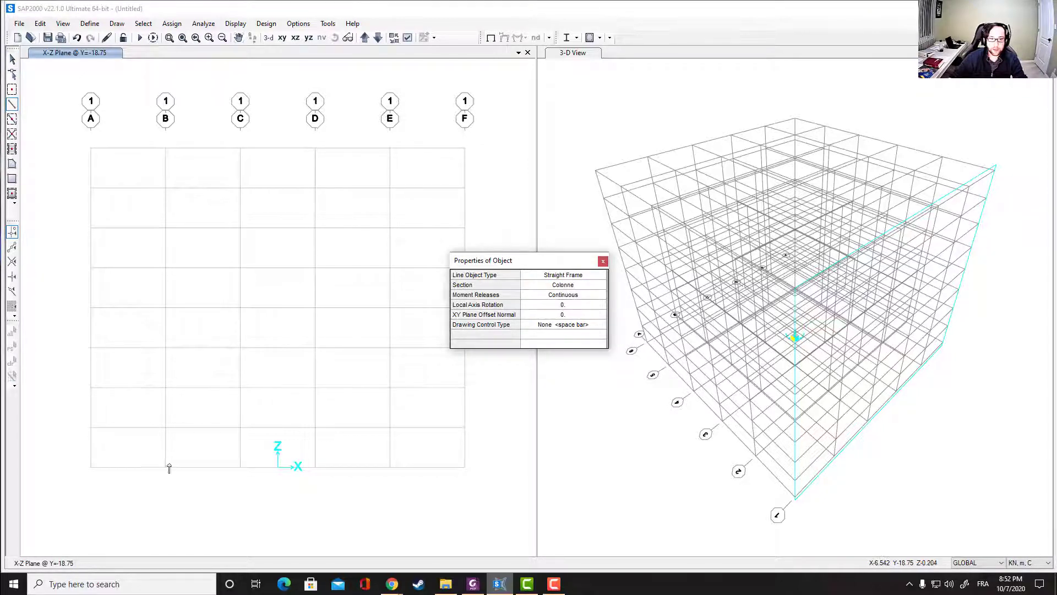
click(91, 467)
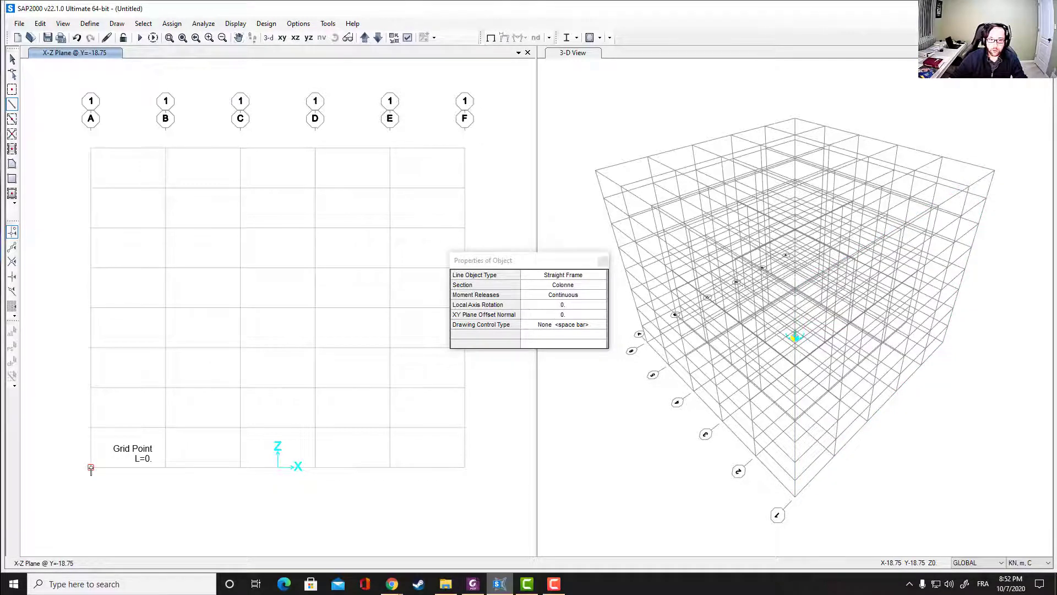
double_click(91, 148)
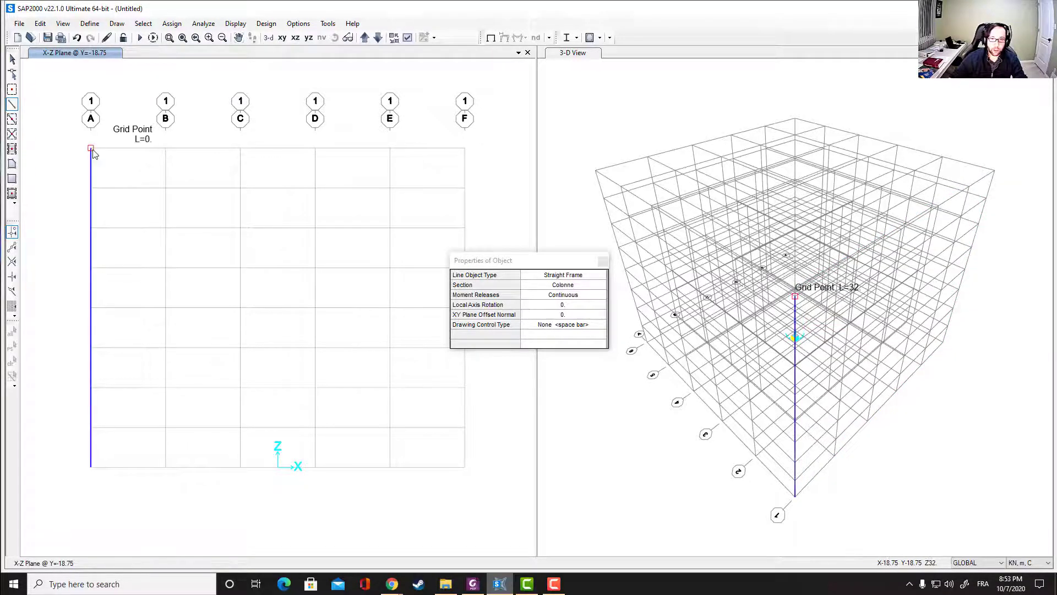
click(165, 467)
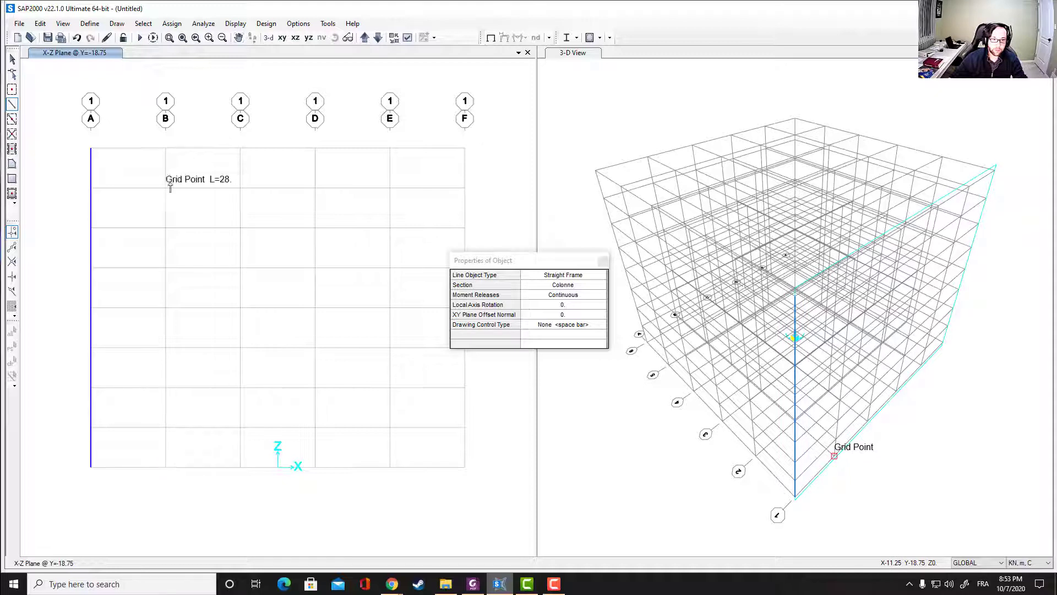
double_click(166, 147)
click(240, 468)
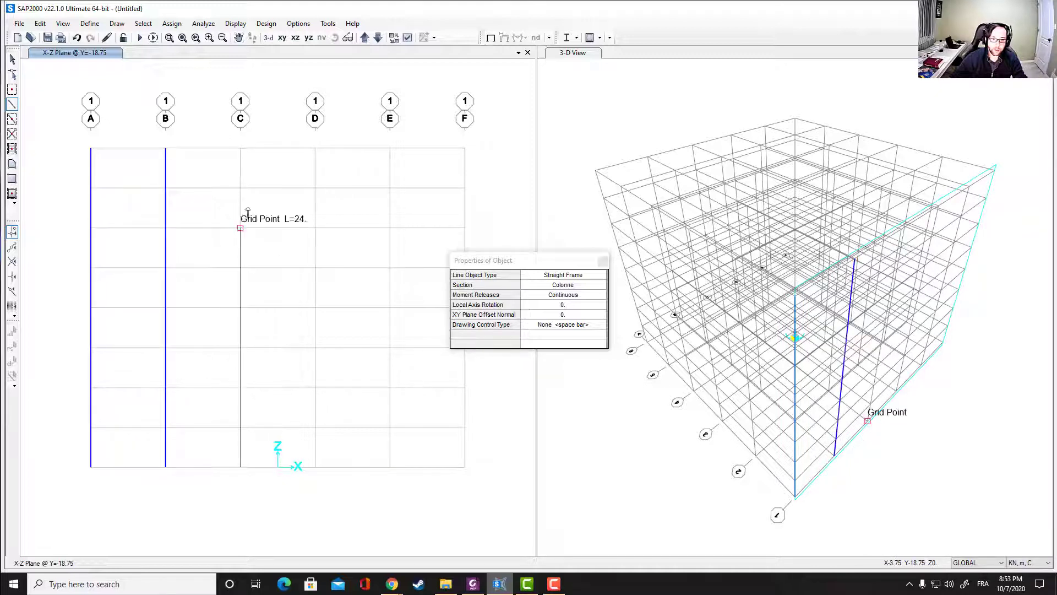
double_click(240, 148)
click(315, 468)
double_click(315, 148)
click(390, 468)
double_click(389, 148)
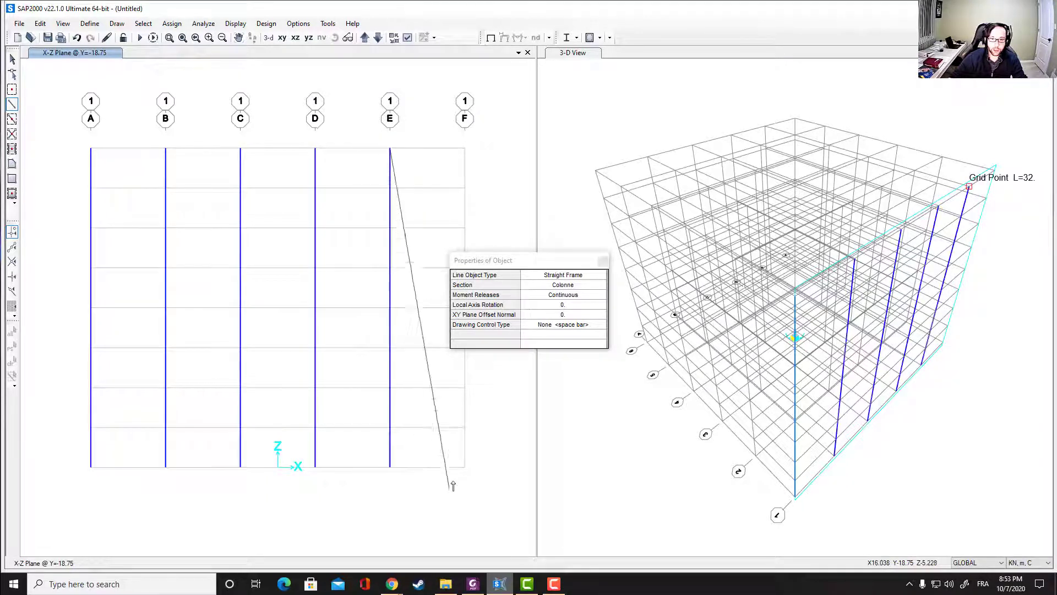
click(465, 467)
double_click(465, 147)
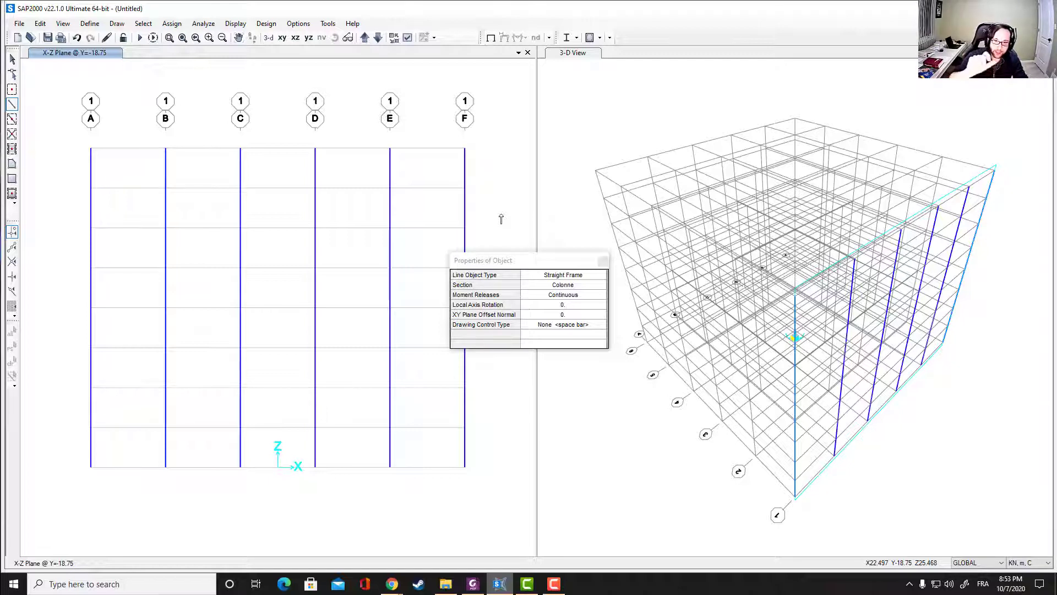
Step: Assign fixed restraints, with all translations and rotations locked, to the six base joints of the gridline 1 columns
click(603, 260)
key(Escape)
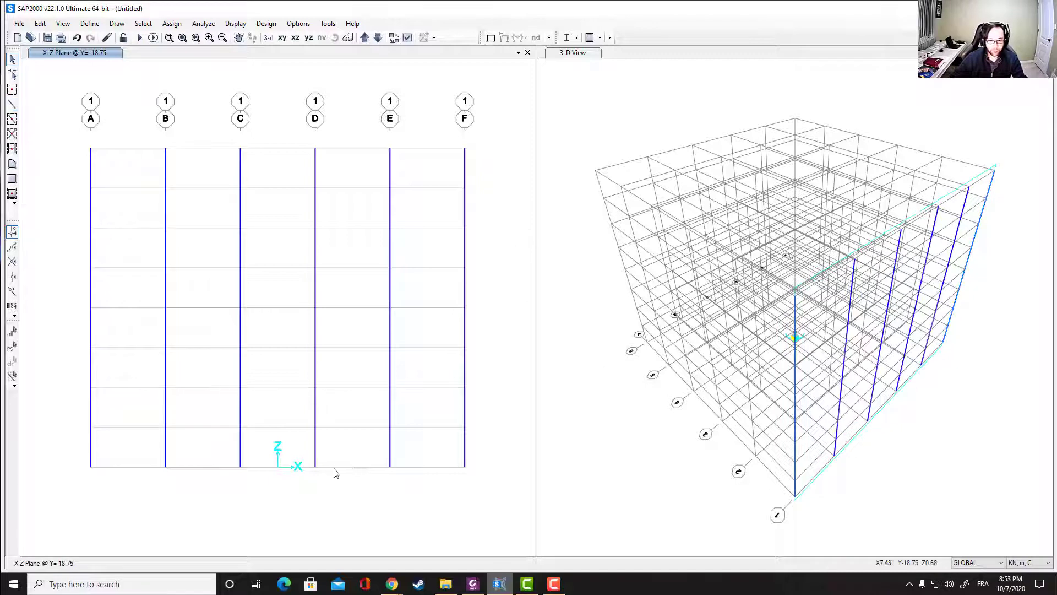
drag(61, 447, 502, 510)
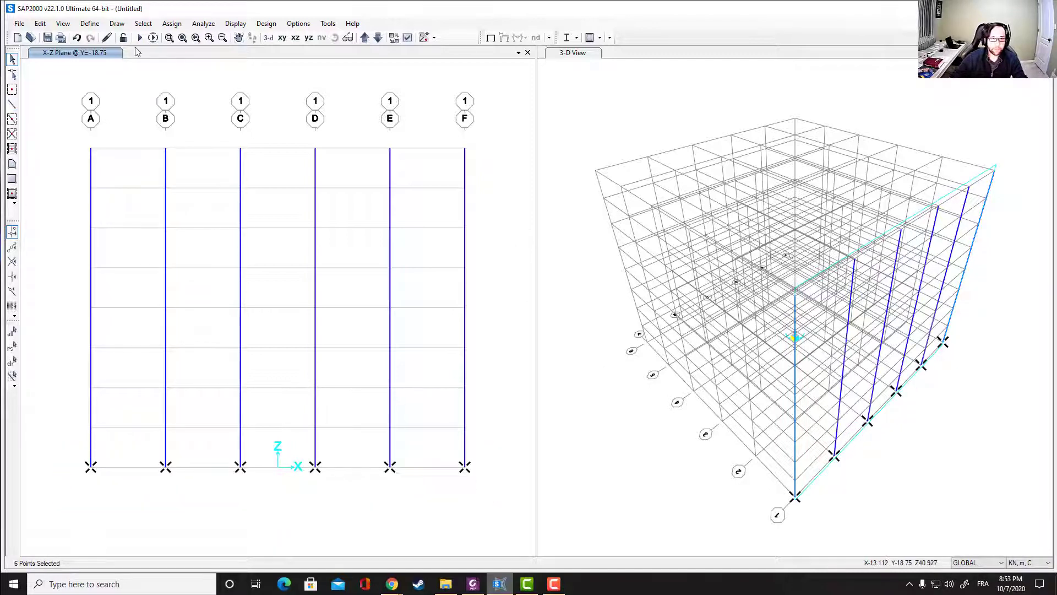
click(171, 24)
mouse_move(205, 37)
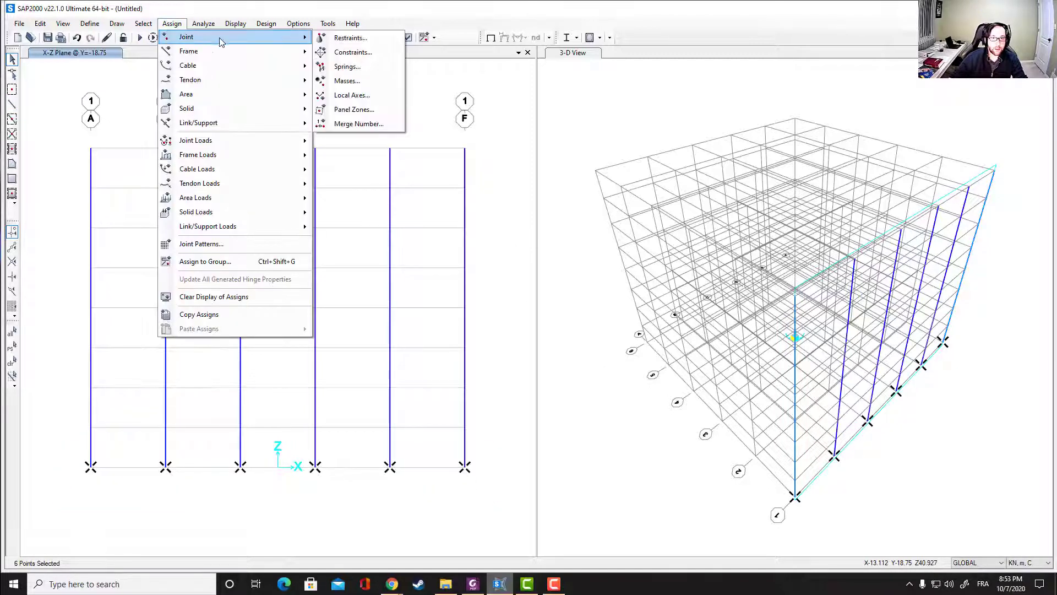
click(348, 38)
drag(988, 159, 769, 112)
click(749, 212)
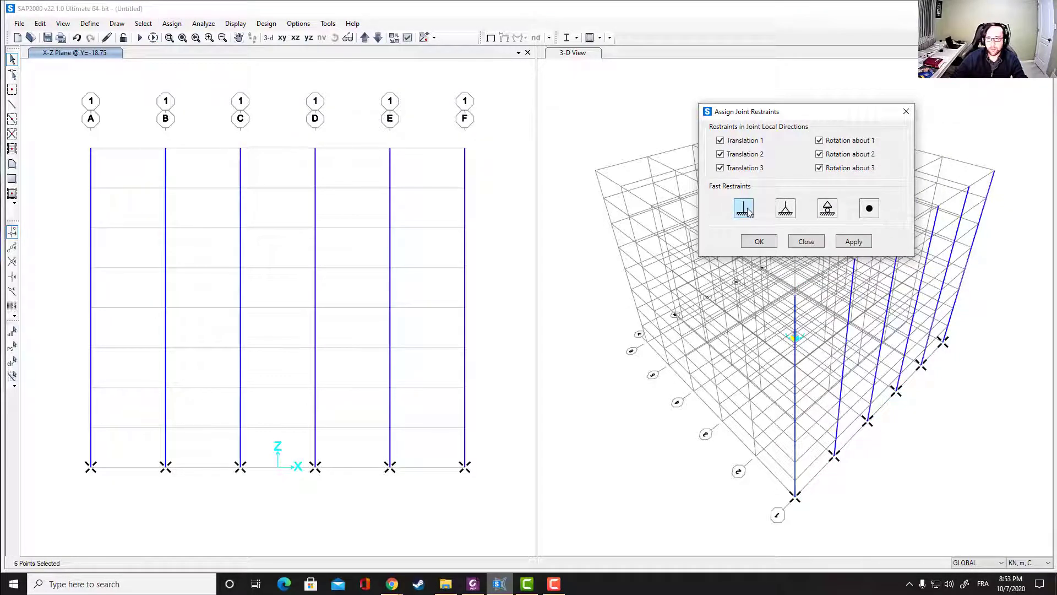
click(854, 242)
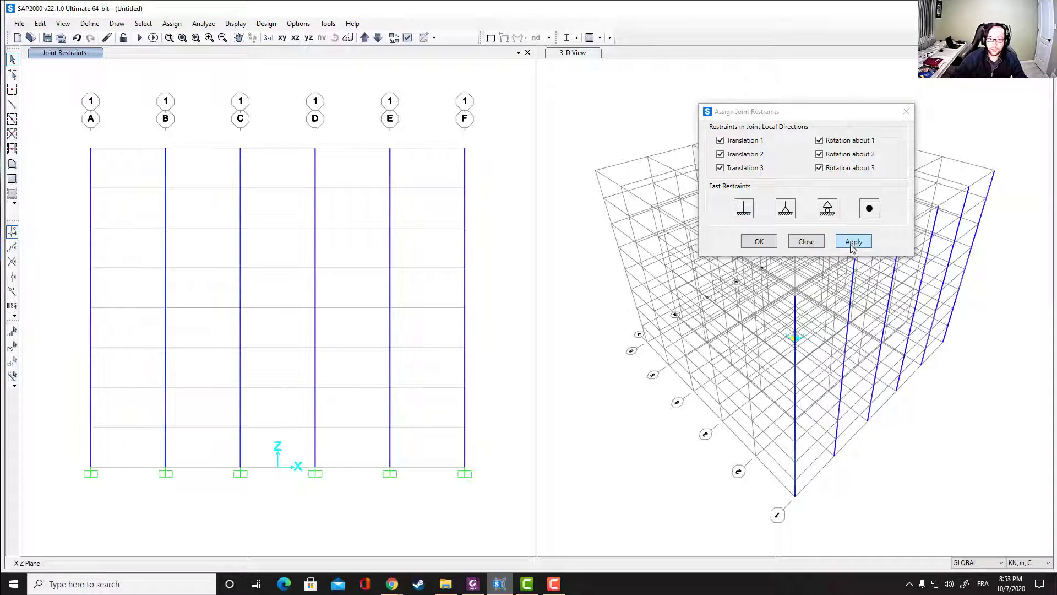
click(759, 245)
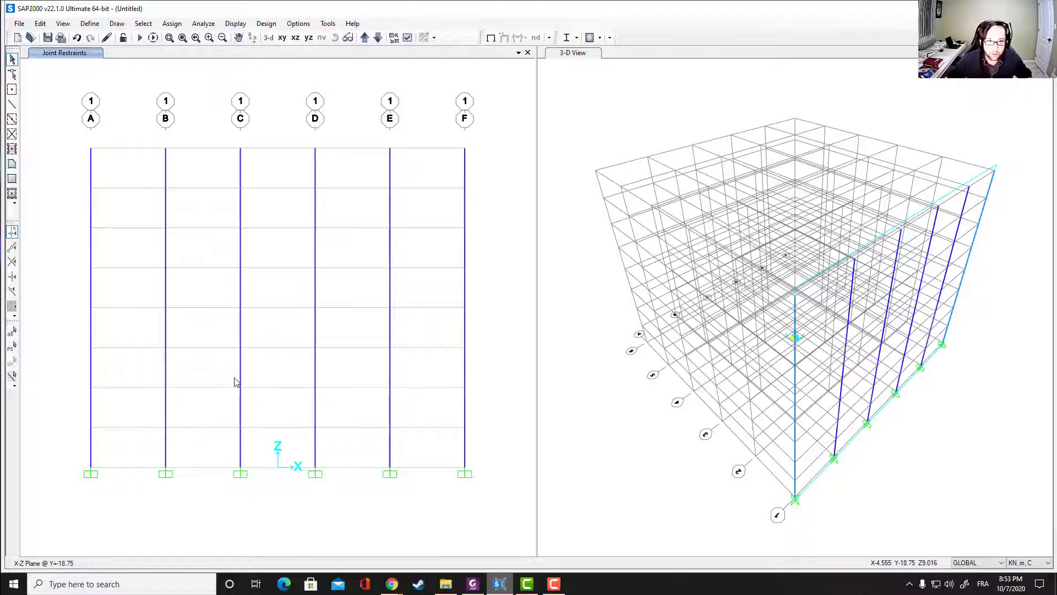
Step: Replicate all six gridline 1 columns with their joints linearly at dy 7.5 m, with 5 copies
drag(51, 130, 510, 505)
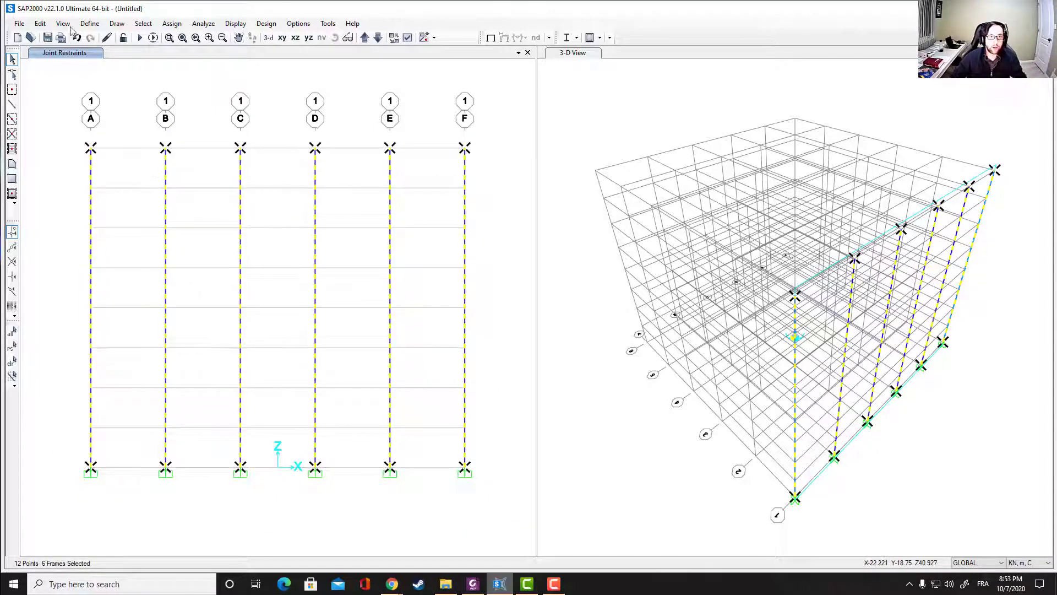
click(41, 24)
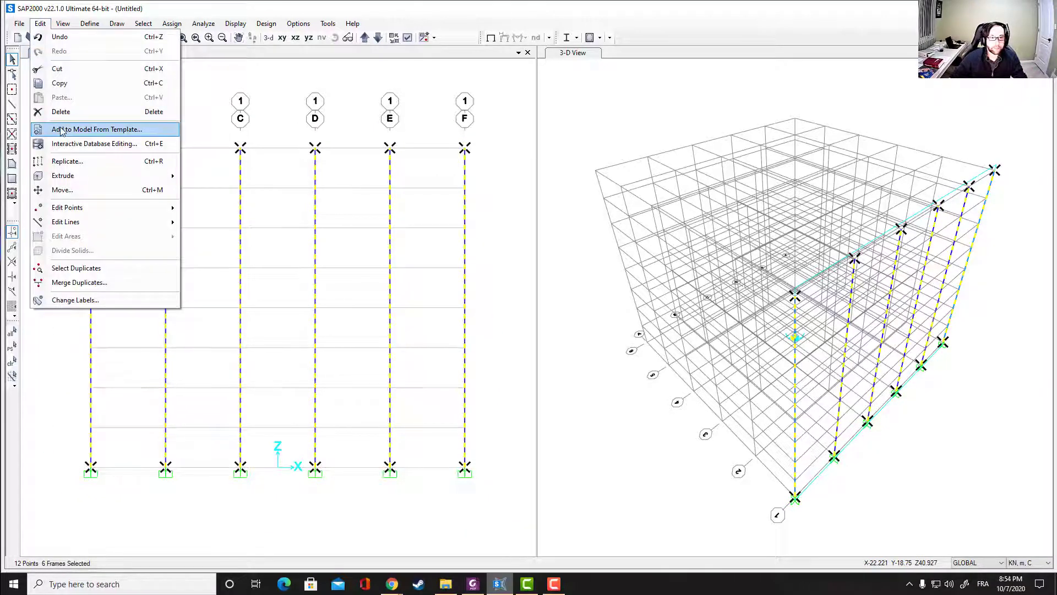
click(80, 164)
drag(526, 173, 472, 180)
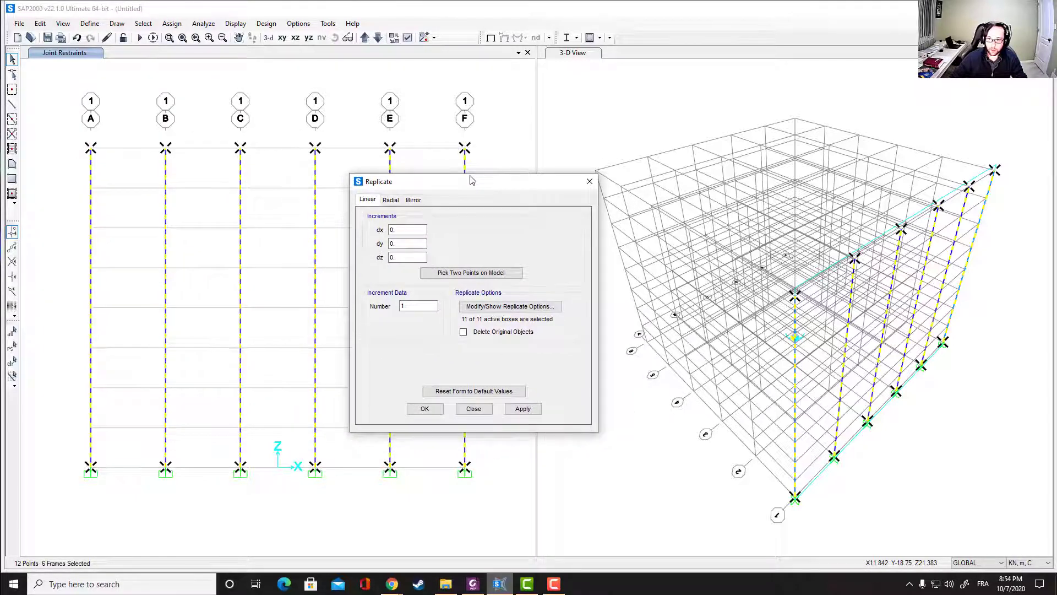
drag(423, 244, 374, 247)
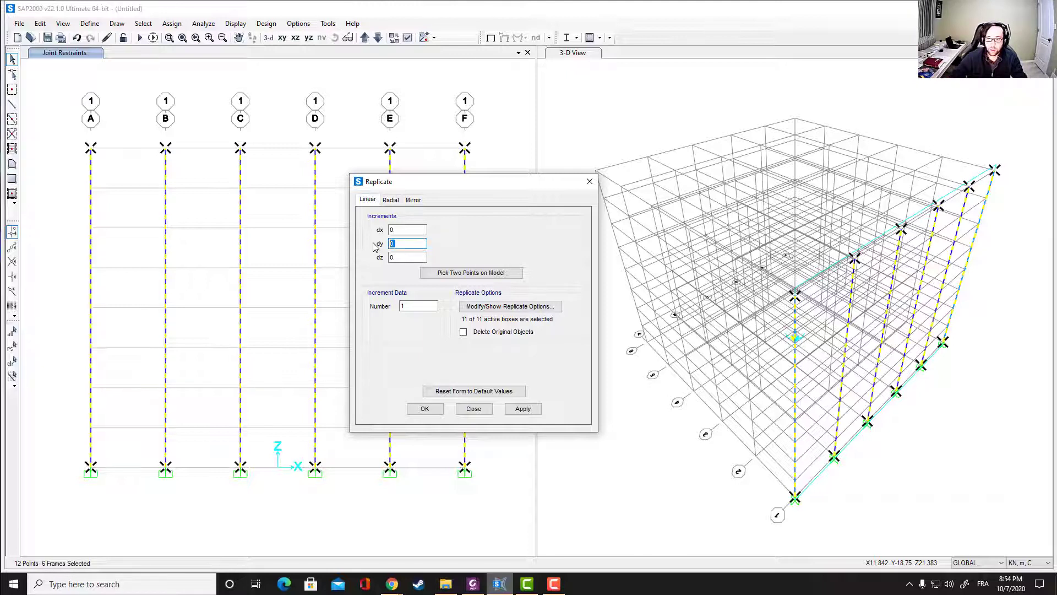
text(7.5)
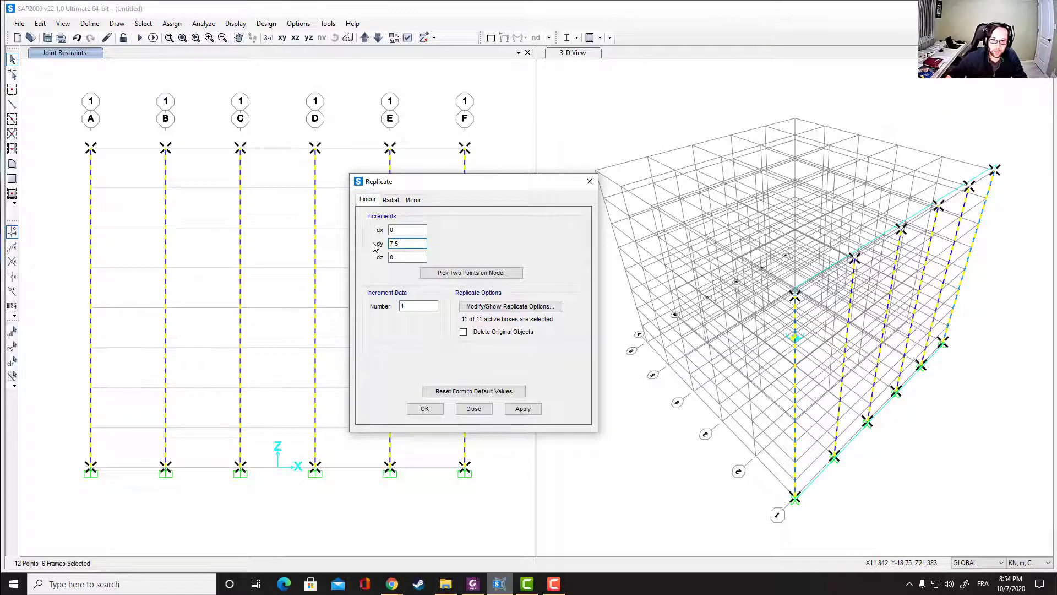
key(Tab)
key(Tab)
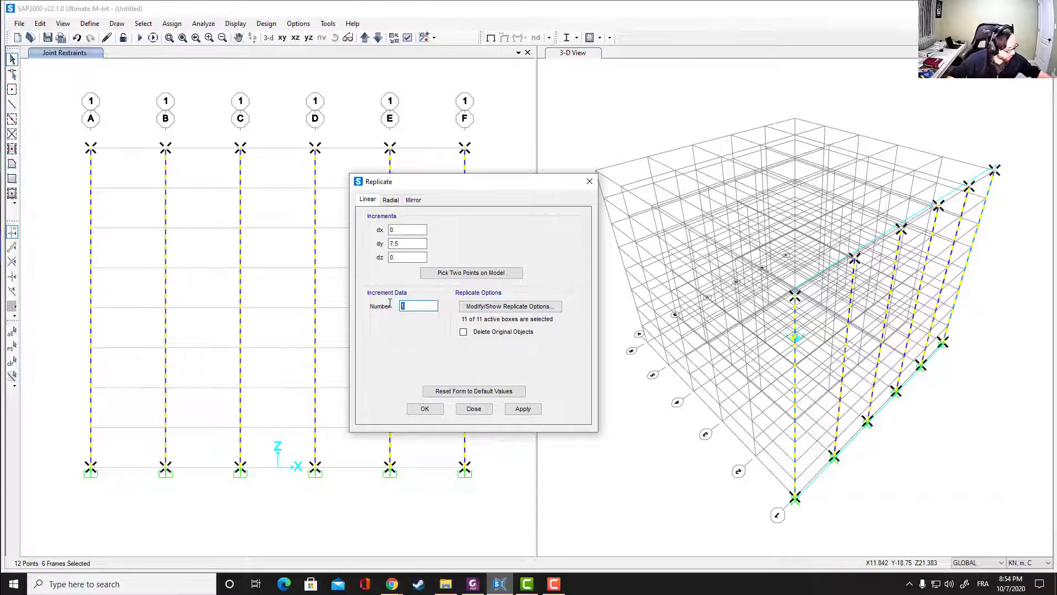
text(5)
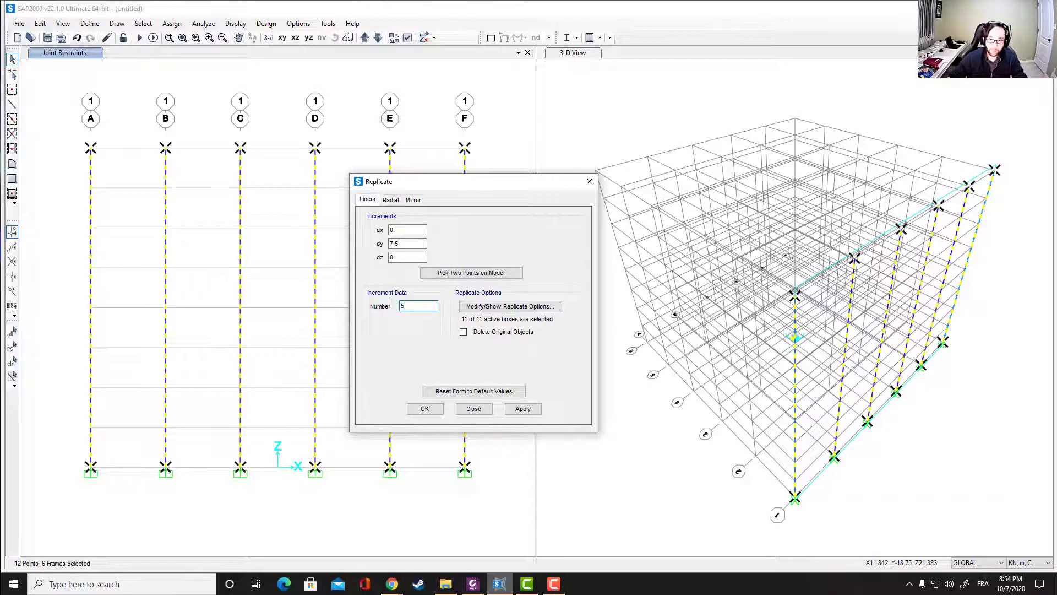
click(521, 410)
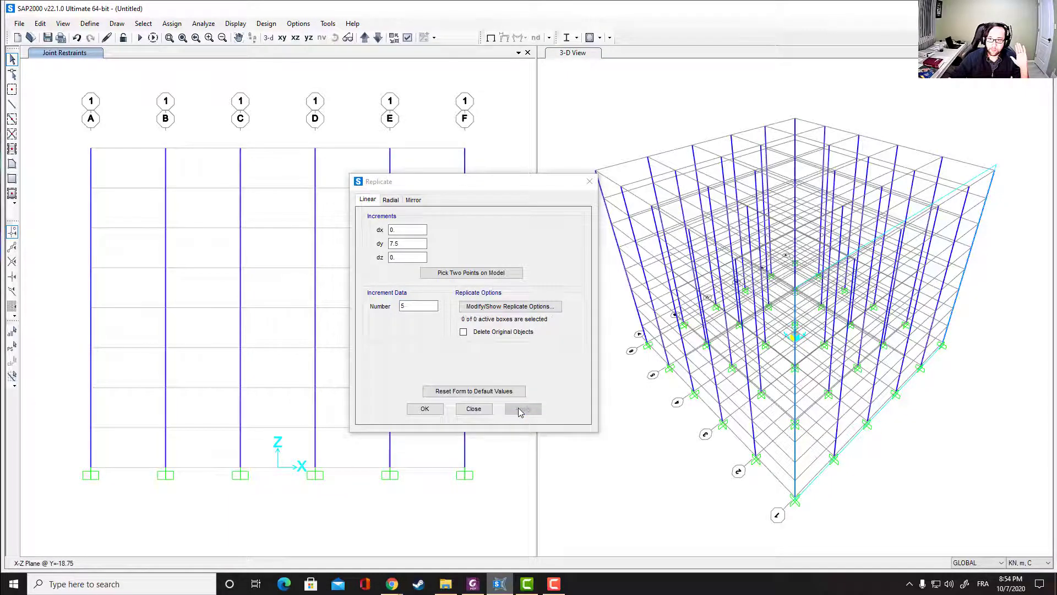
click(424, 408)
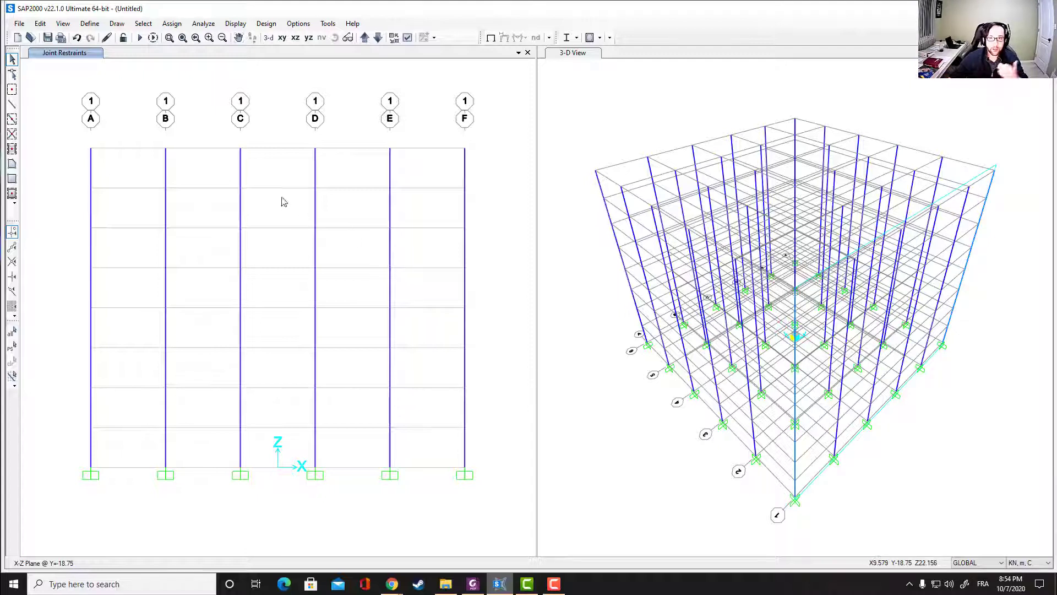
Step: Switch the elevation view to the X-Y plan at the top level, Z=32
click(282, 38)
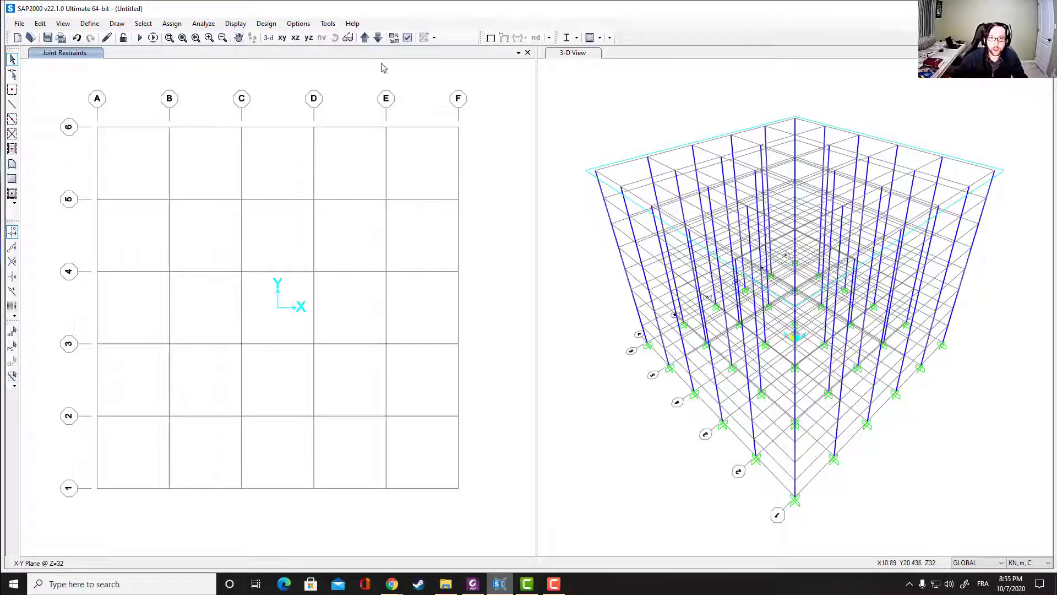
click(377, 38)
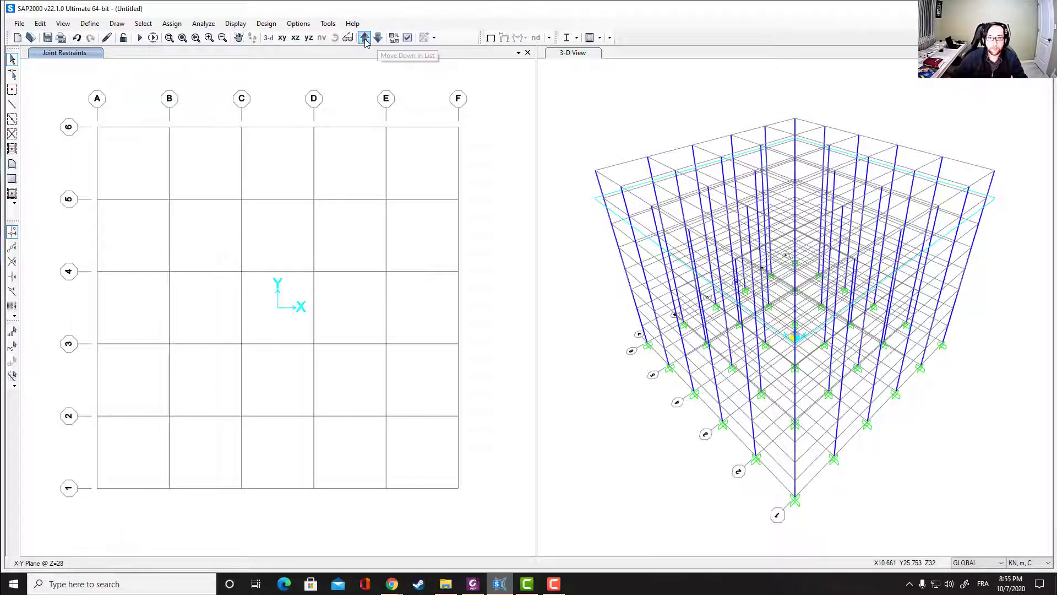
click(364, 38)
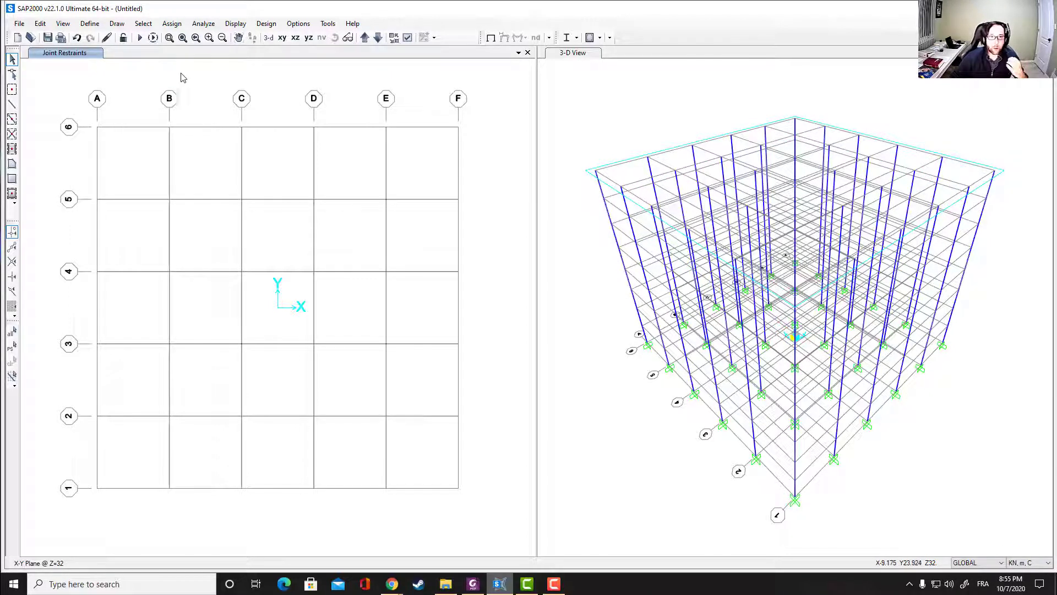
Step: Start adding a new area section of type Shell
click(97, 24)
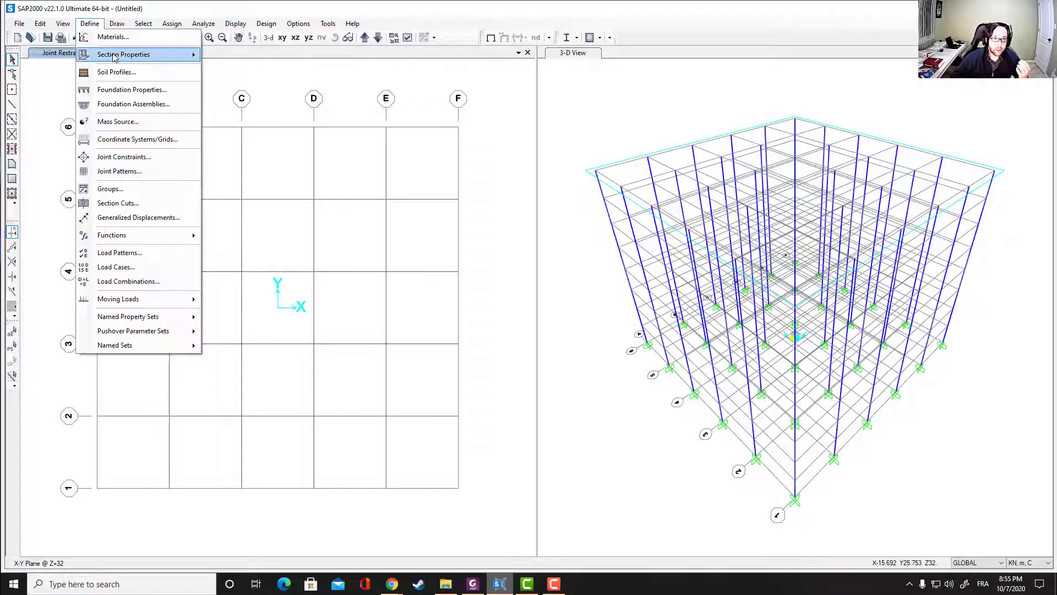
mouse_move(115, 58)
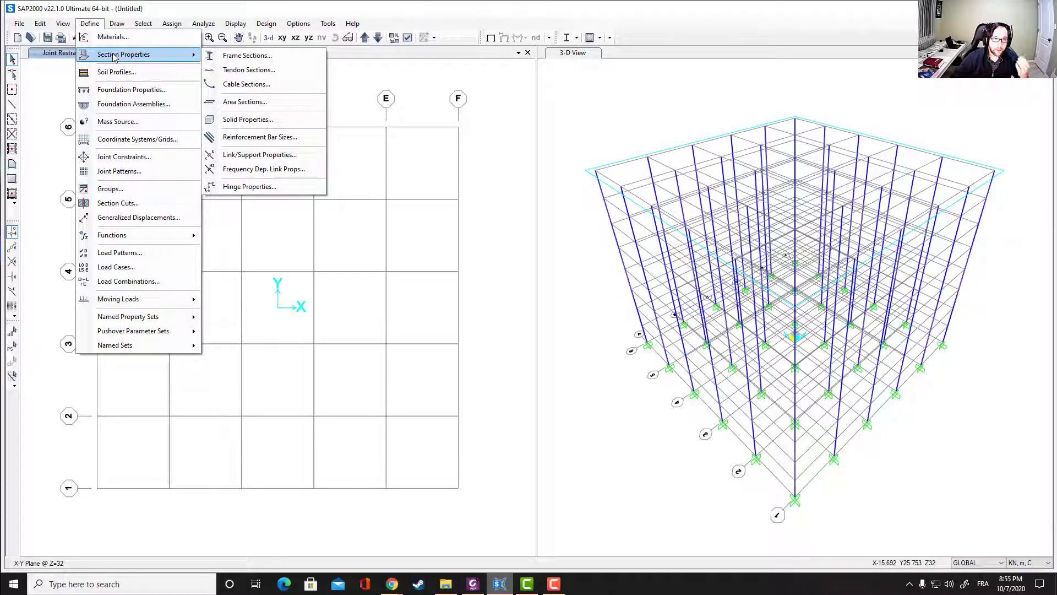
click(246, 104)
drag(520, 211, 456, 185)
click(513, 221)
click(512, 221)
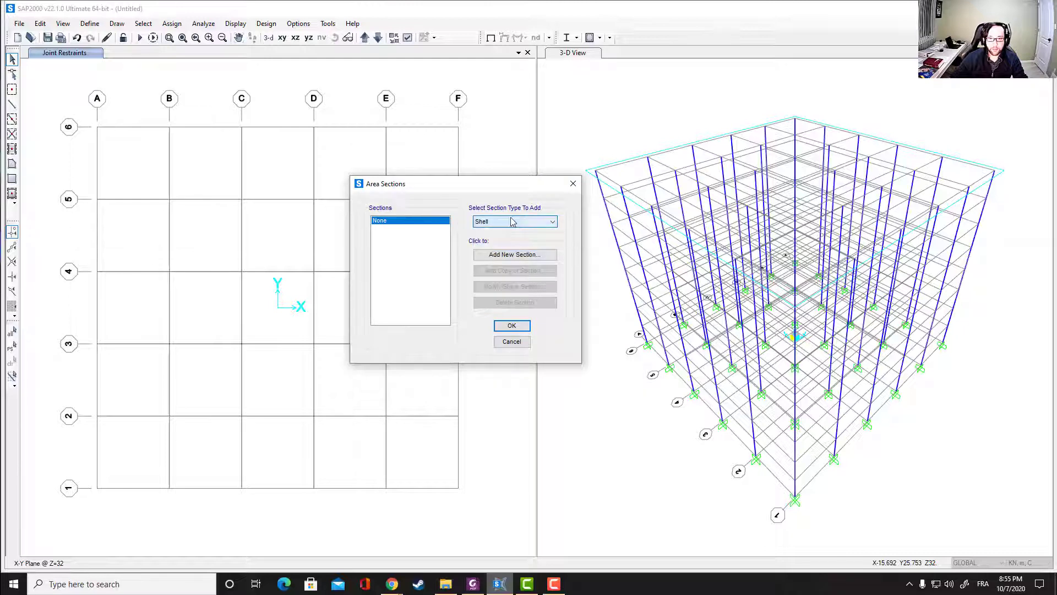
click(516, 257)
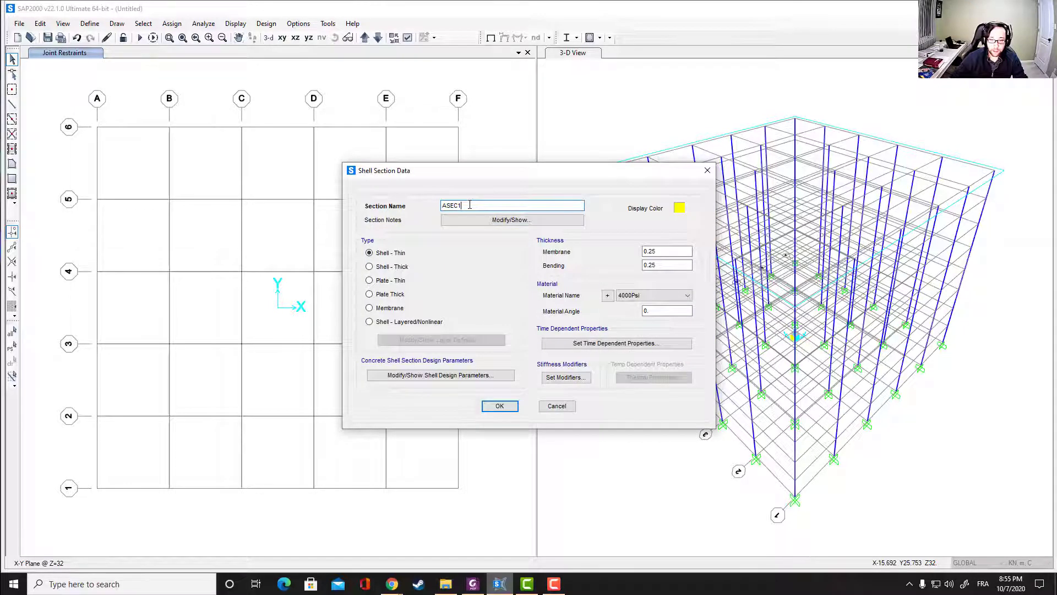
Step: Name the shell section Dalle and set both its membrane and bending thickness to 0.175 m
text(Dalle)
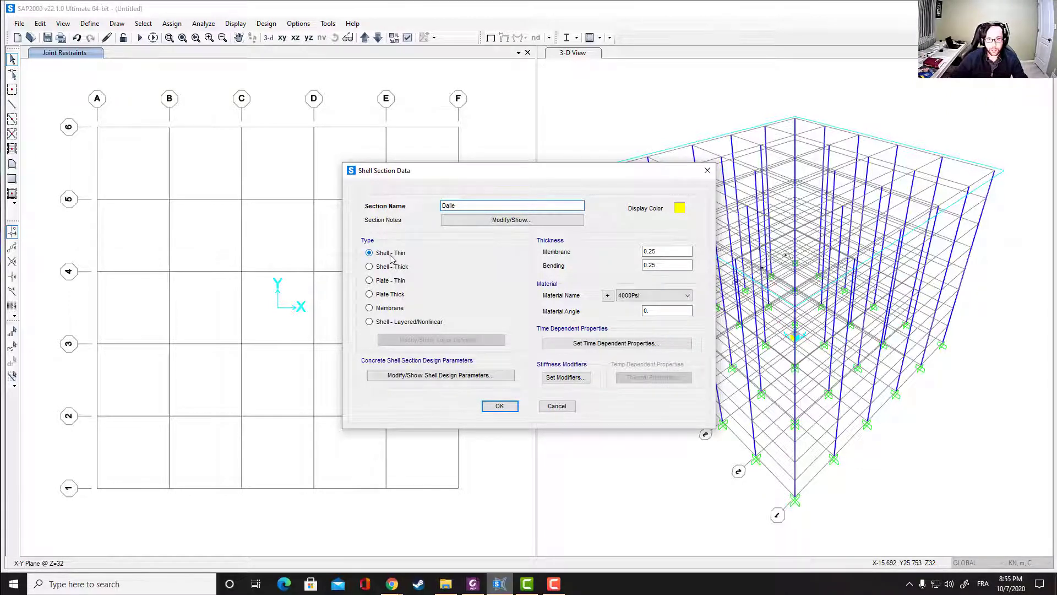
double_click(666, 251)
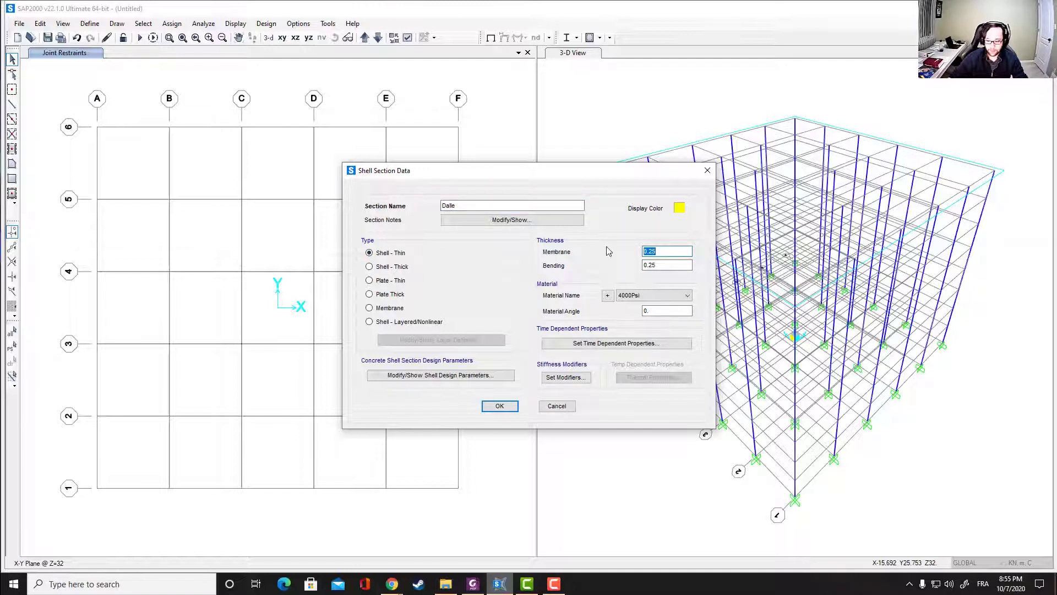
text(0.175)
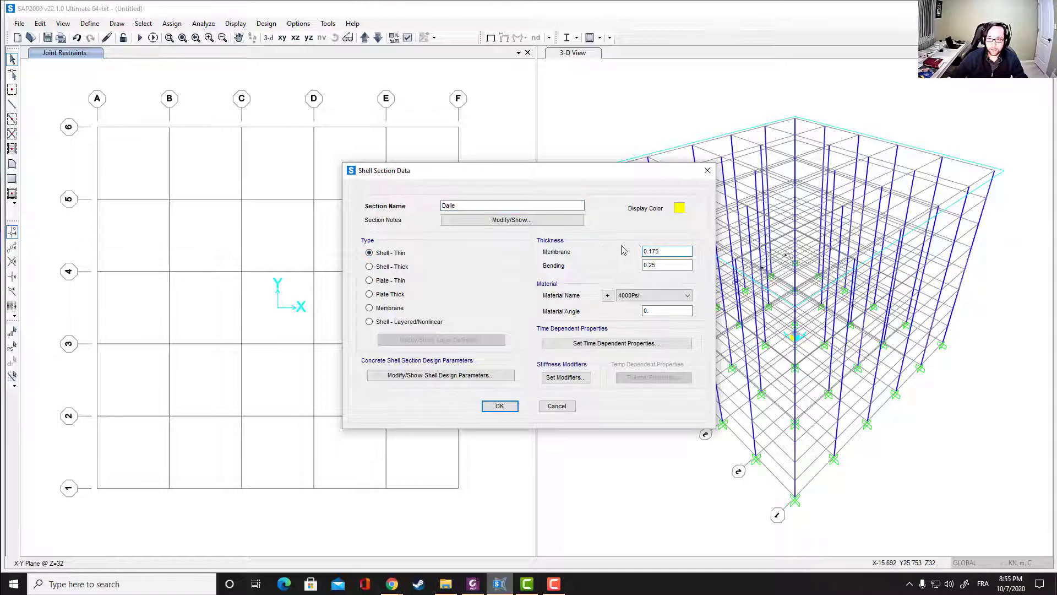
double_click(667, 265)
text(0.175)
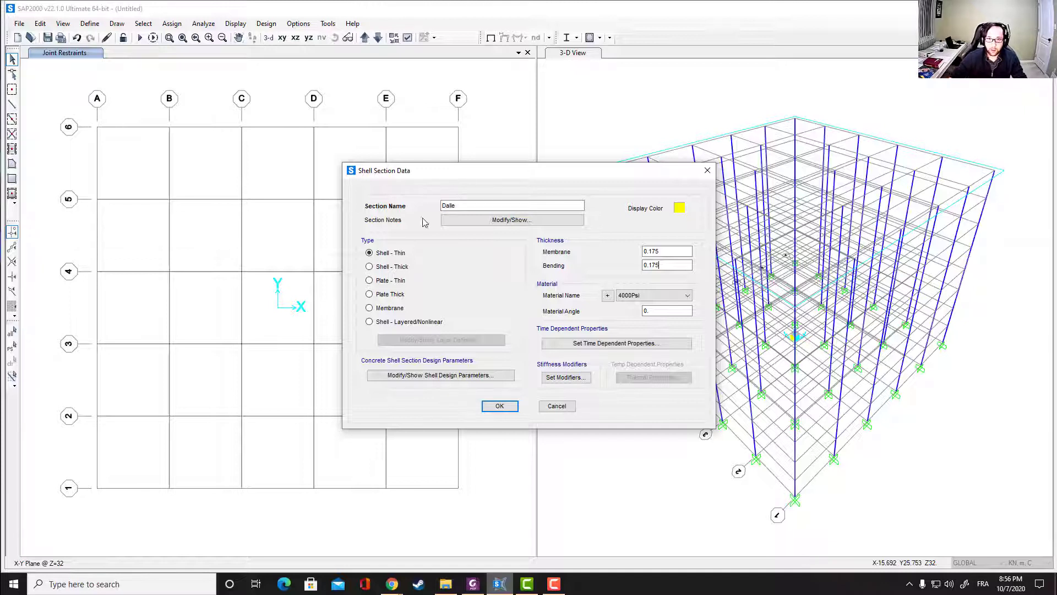
drag(483, 172, 469, 166)
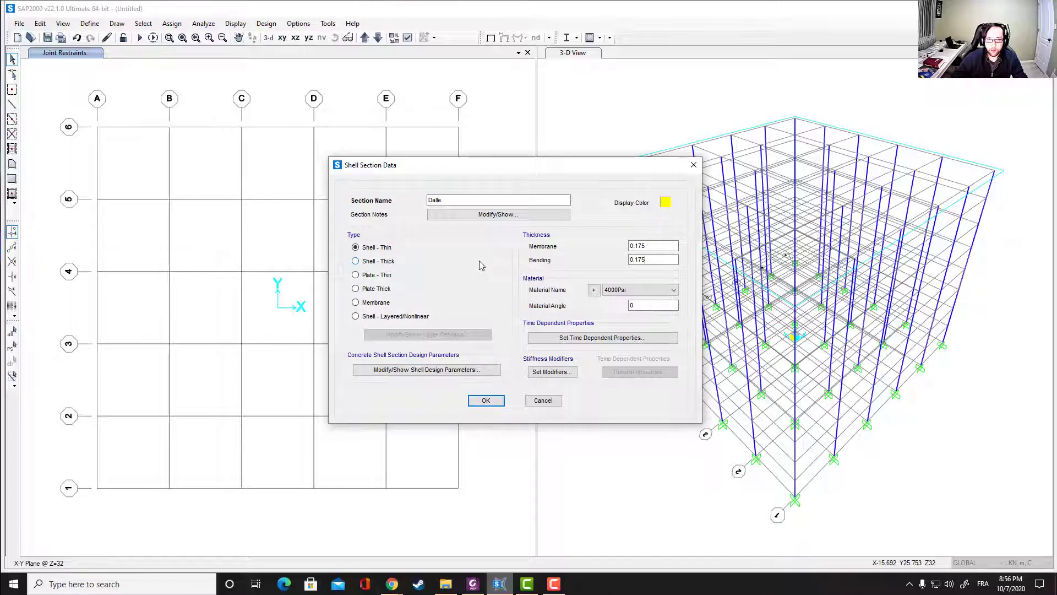
Step: Set the Dalle section's display color to red and save the area section definition
click(666, 202)
click(478, 184)
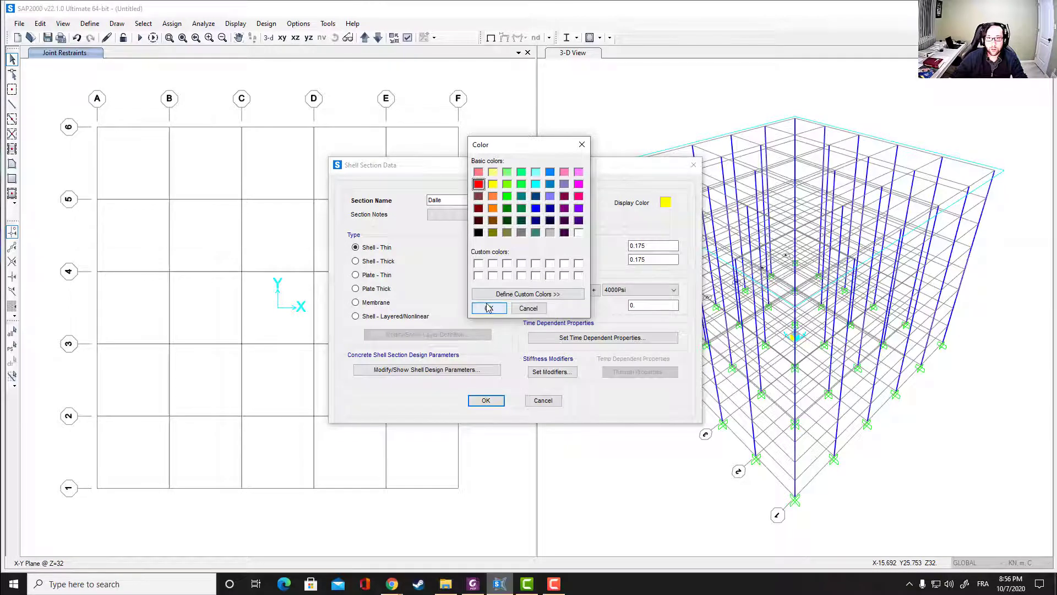
click(489, 309)
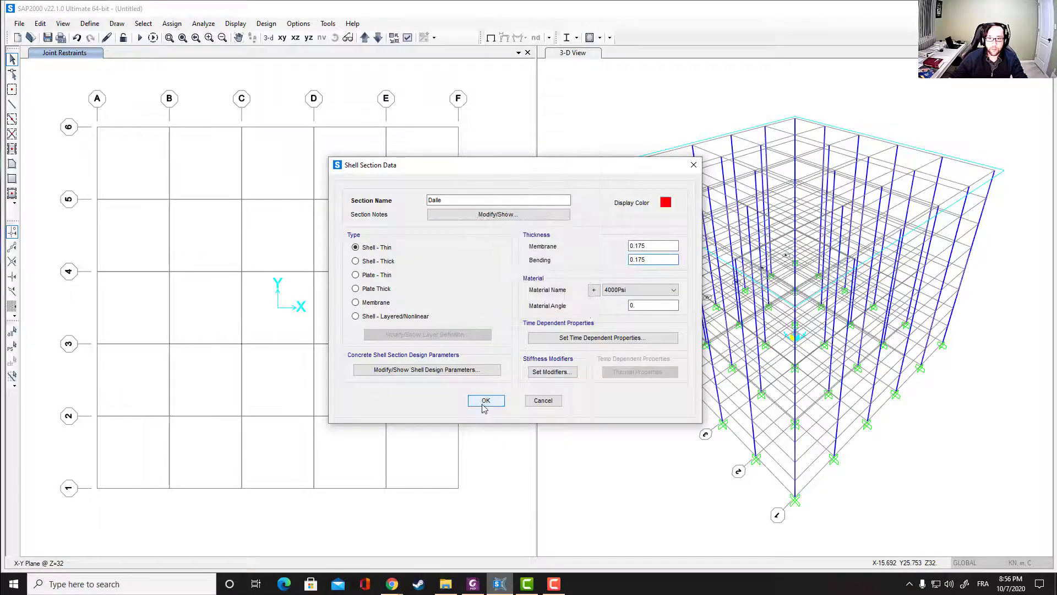
click(484, 402)
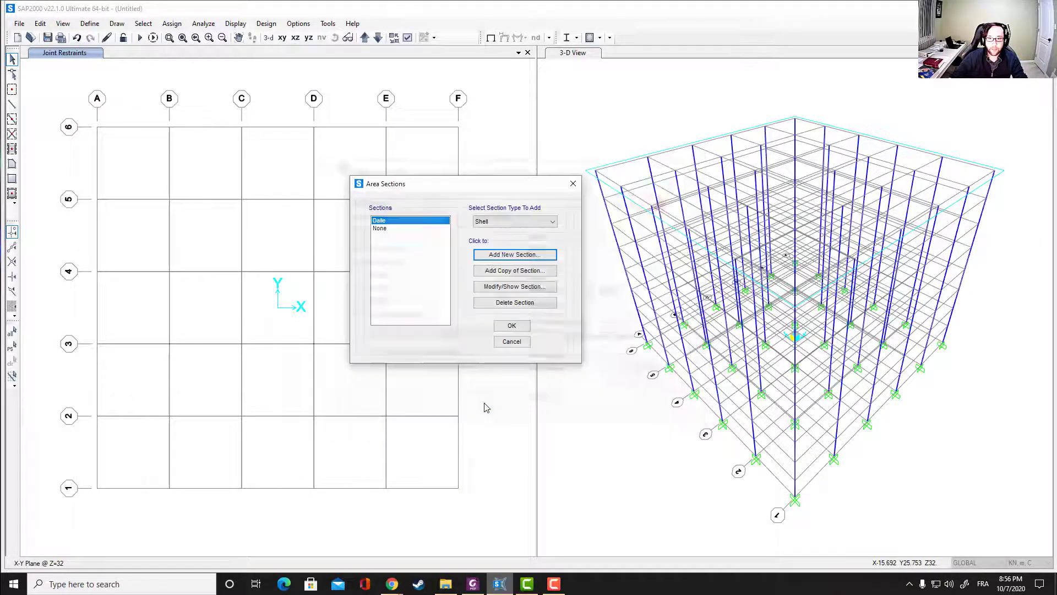
click(512, 326)
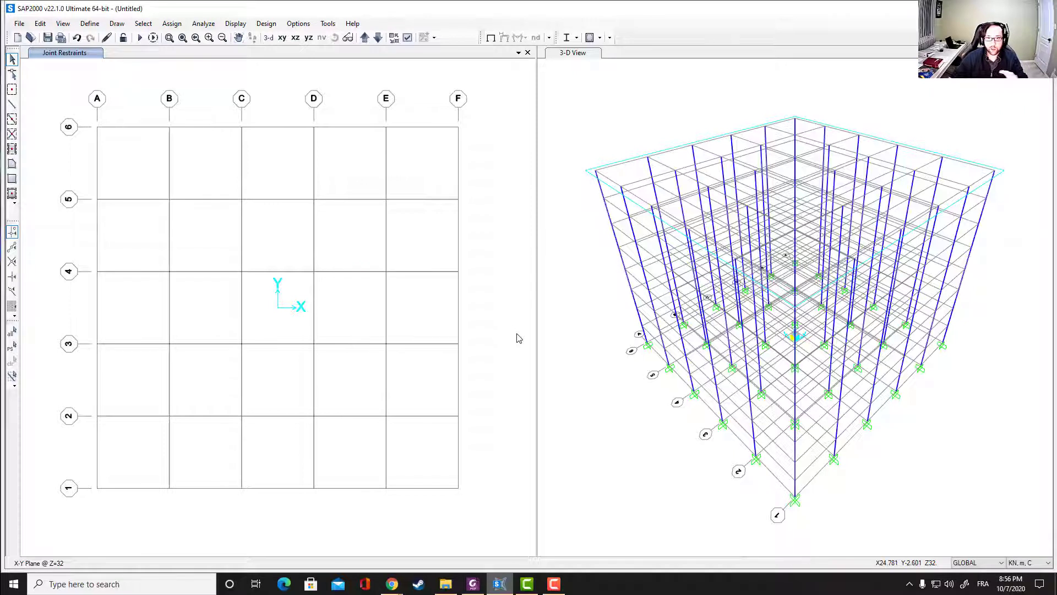
Step: Draw a rectangular Dalle area in the bay between gridlines A-B and 1-2 on the Z=32 plan
click(117, 23)
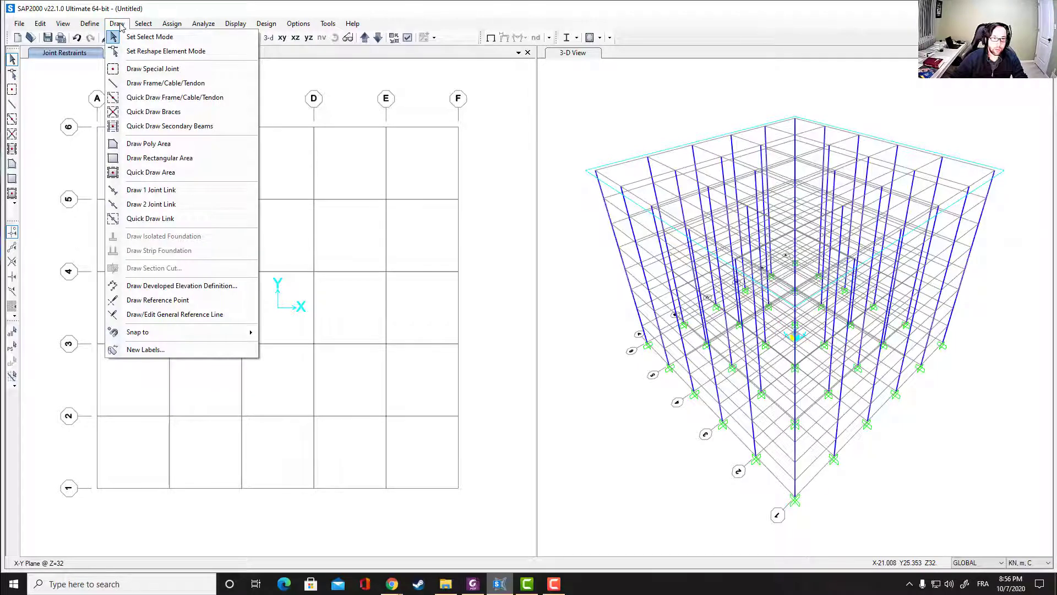
click(153, 158)
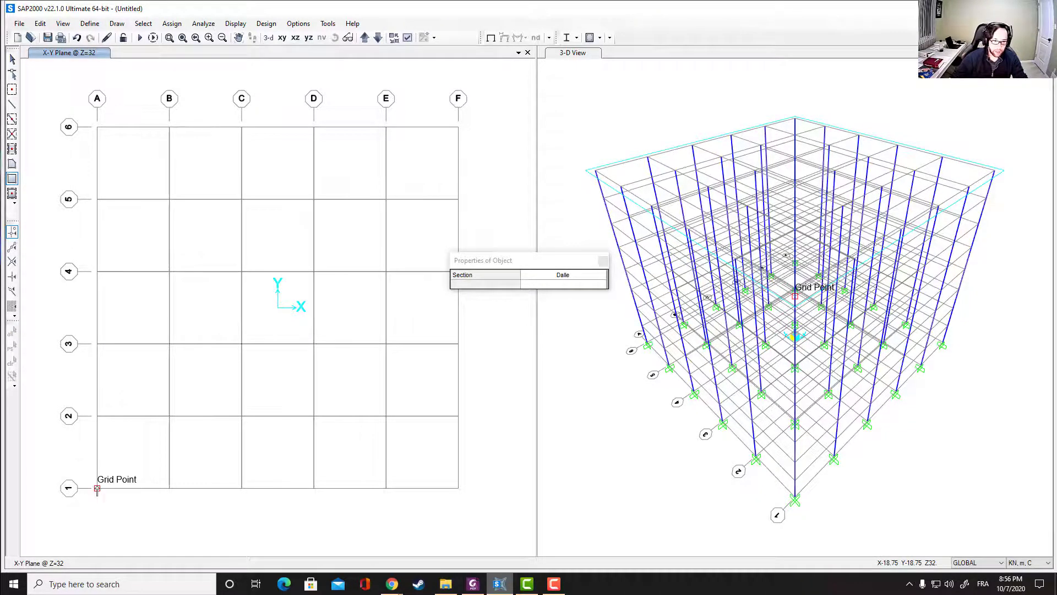
drag(97, 489, 170, 417)
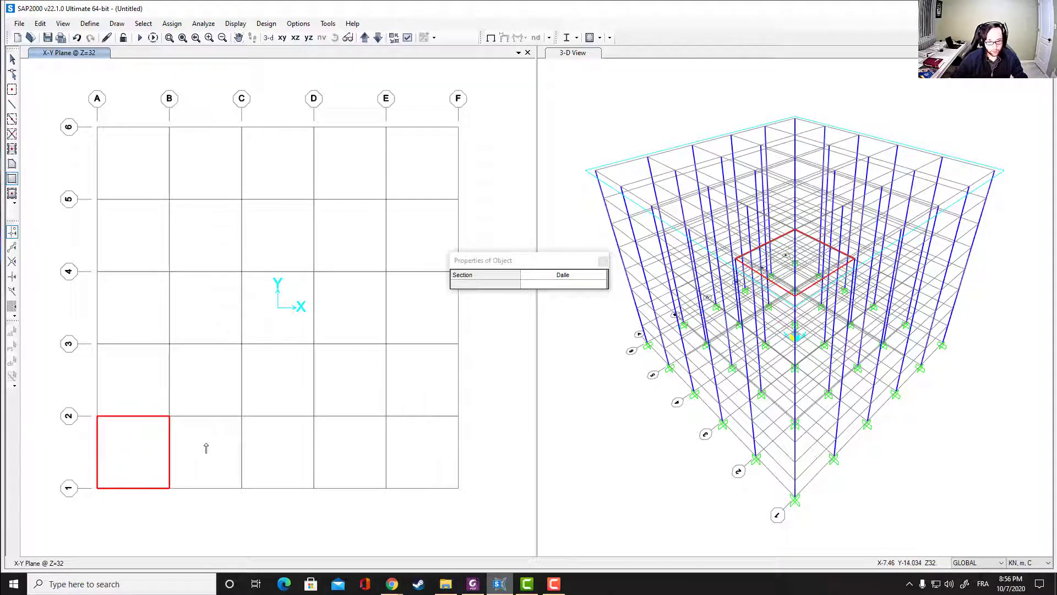
key(Escape)
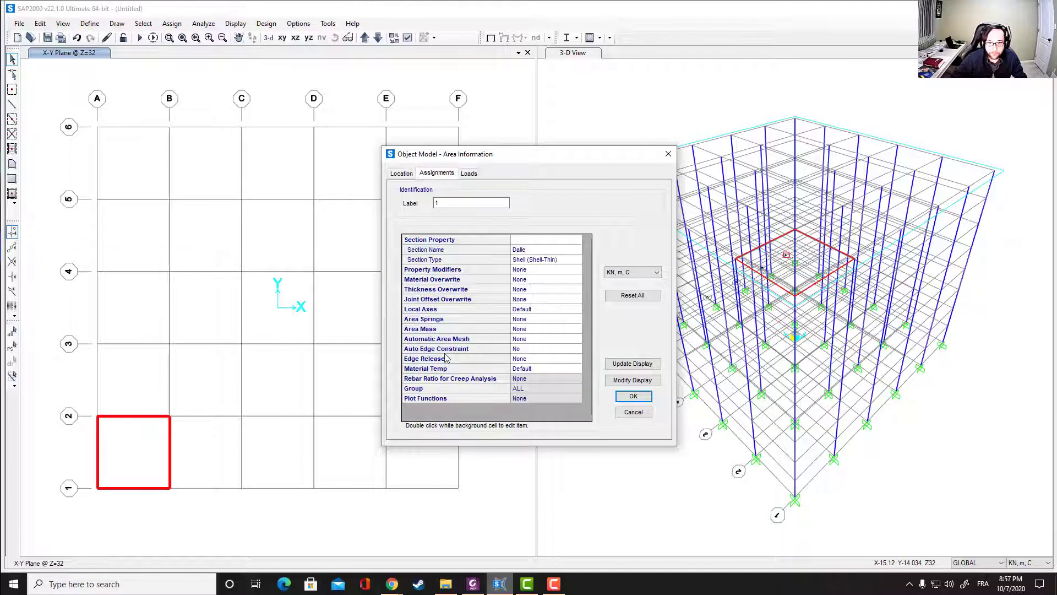
Step: Set the slab's automatic area mesh to points on area edges, using both straight-line intersections and point objects in the meshing group
double_click(518, 339)
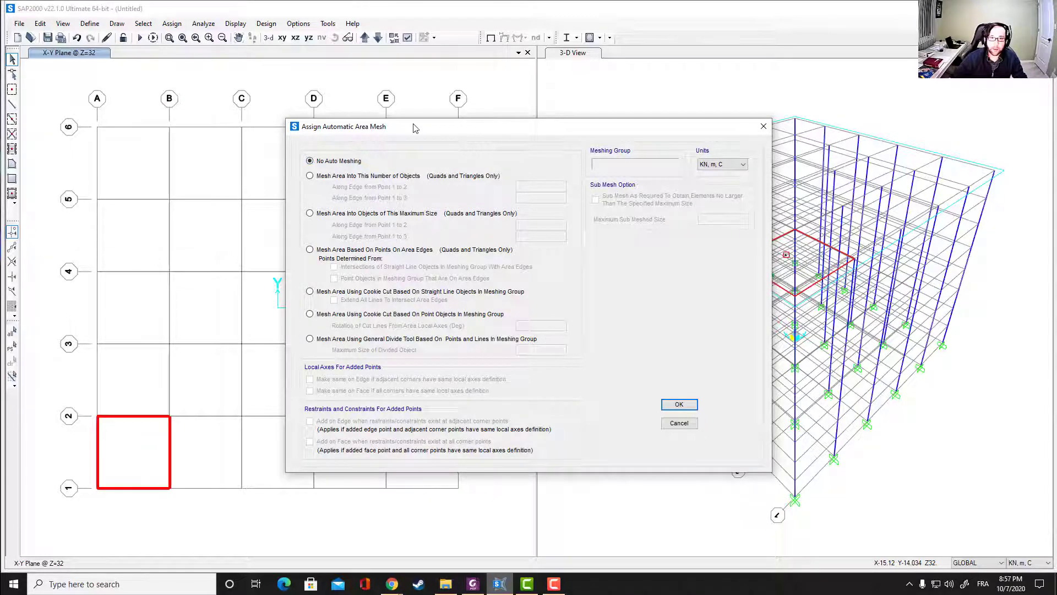
drag(416, 128, 404, 129)
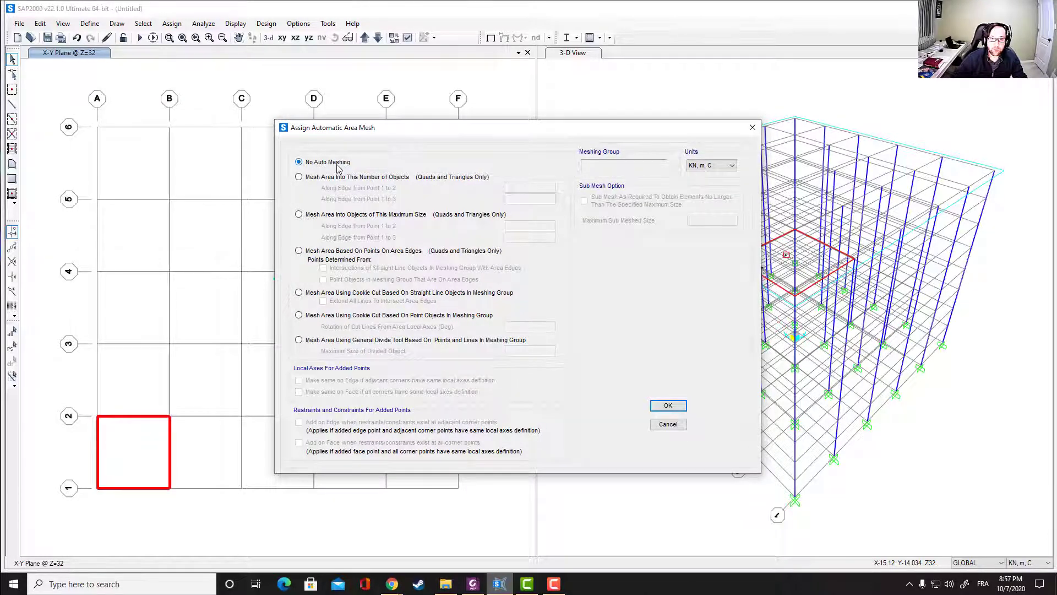
click(298, 251)
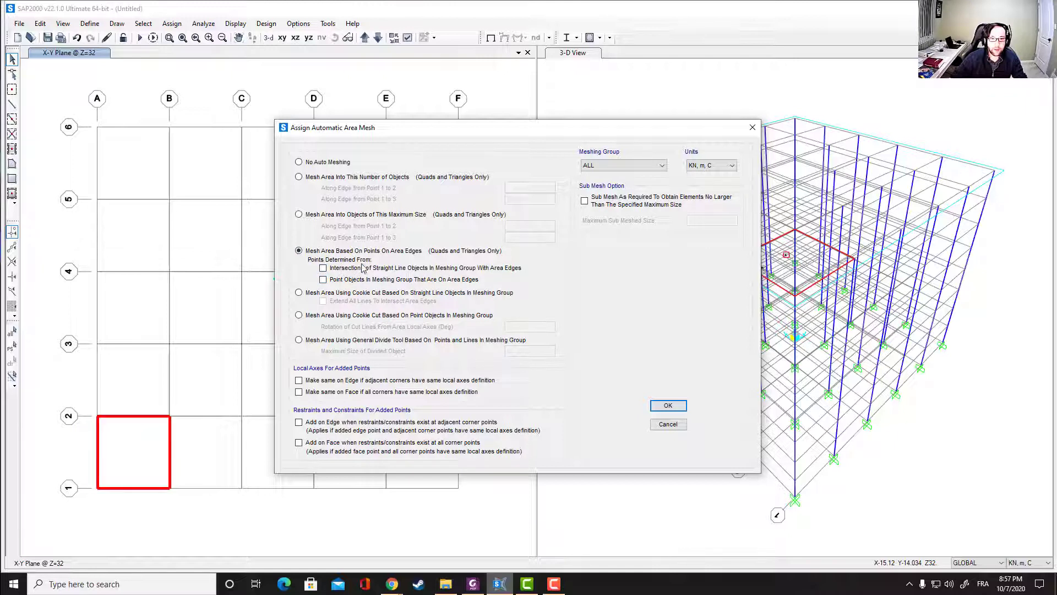
click(323, 268)
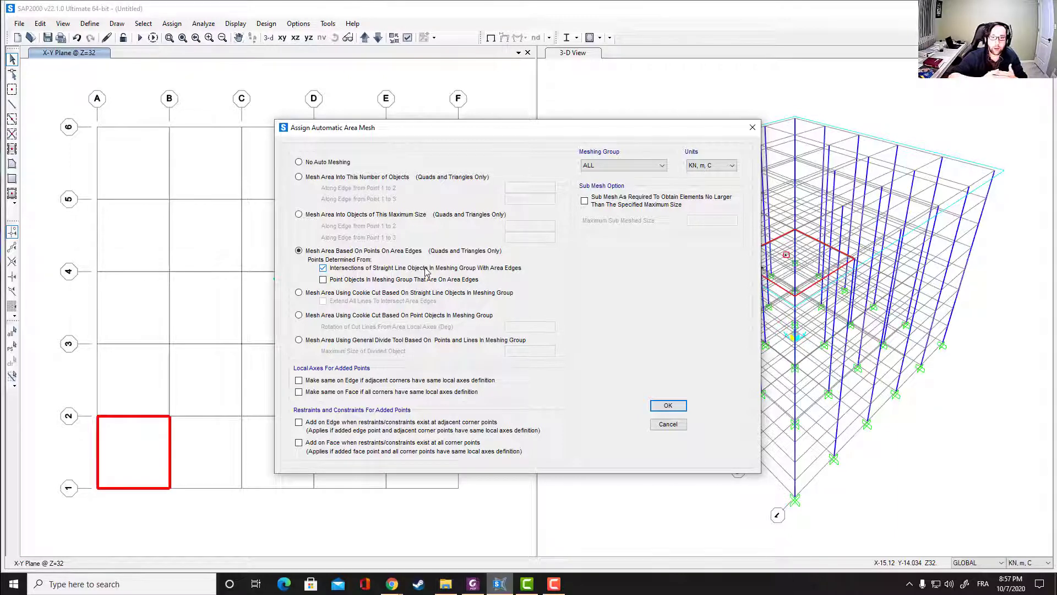
click(323, 280)
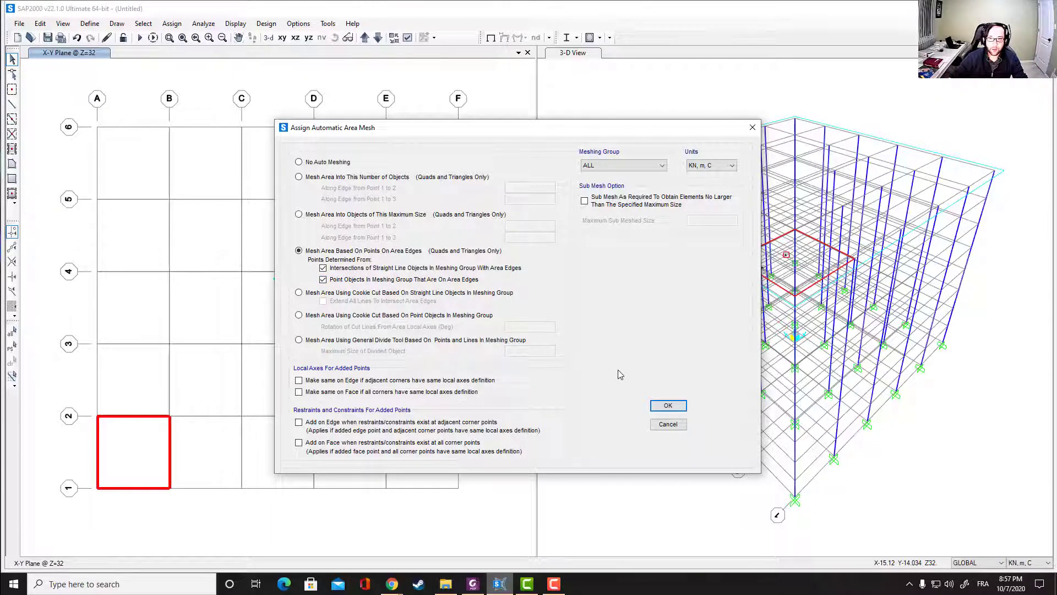
click(664, 407)
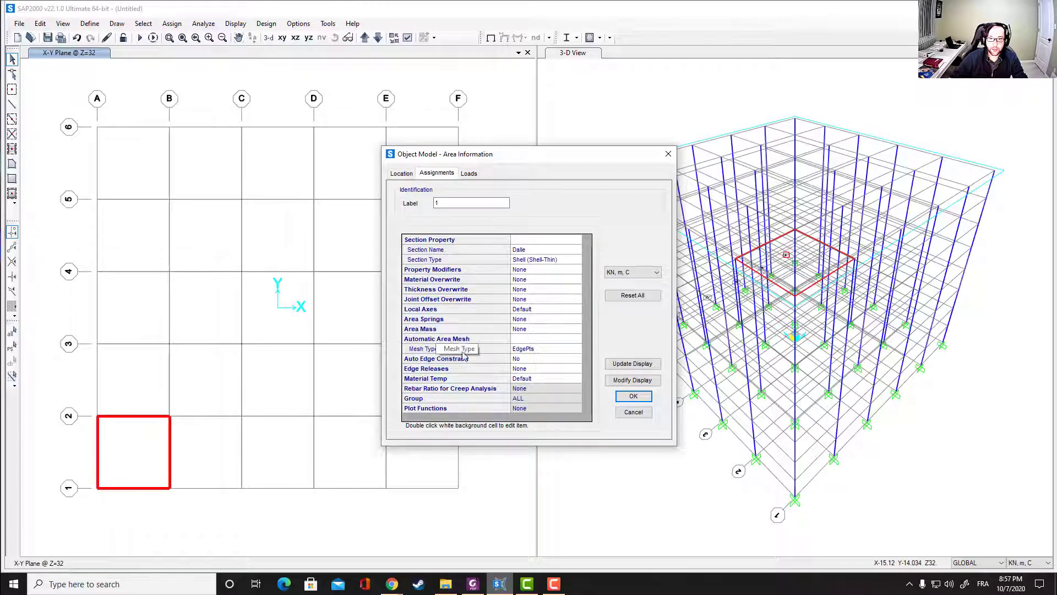
click(633, 396)
Step: Replicate the Dalle area in bay A-B/1-2 linearly with dx 7.5 m, dy 0 and 4 copies
click(139, 447)
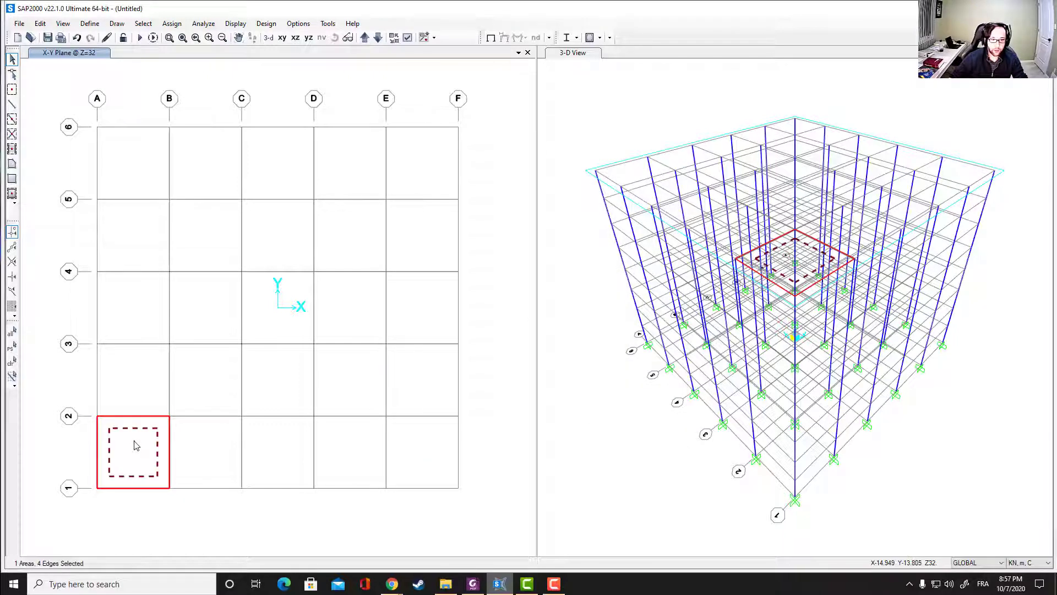
click(42, 24)
click(91, 161)
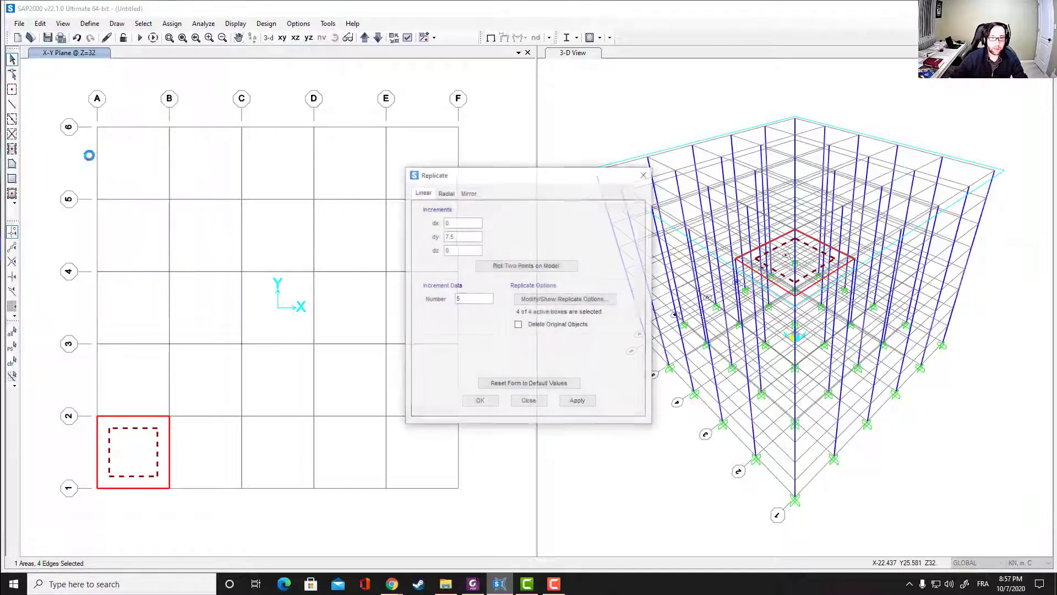
drag(472, 172, 409, 118)
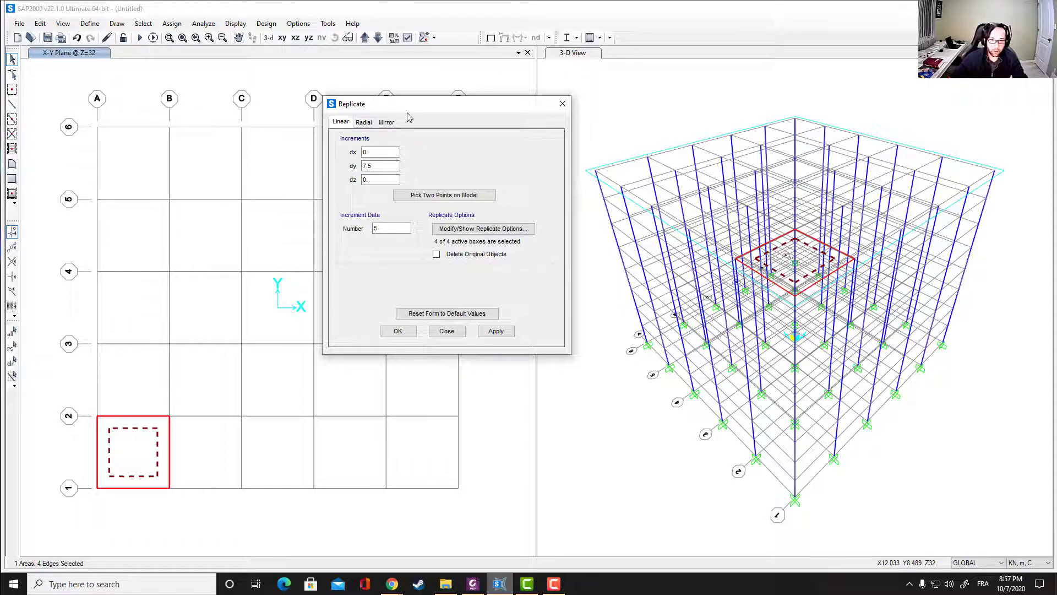
double_click(378, 167)
text(0)
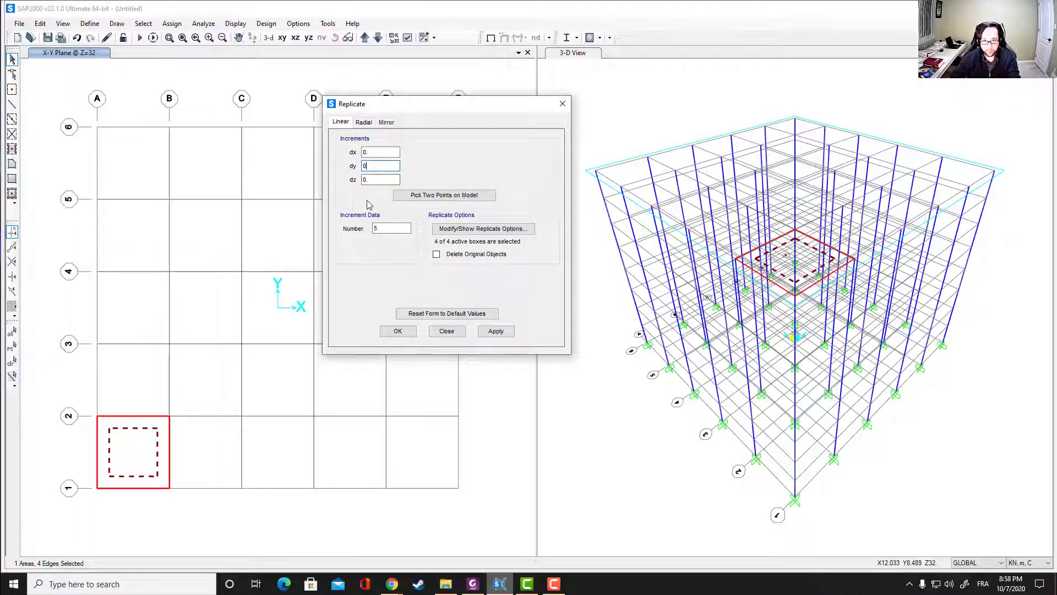
double_click(372, 153)
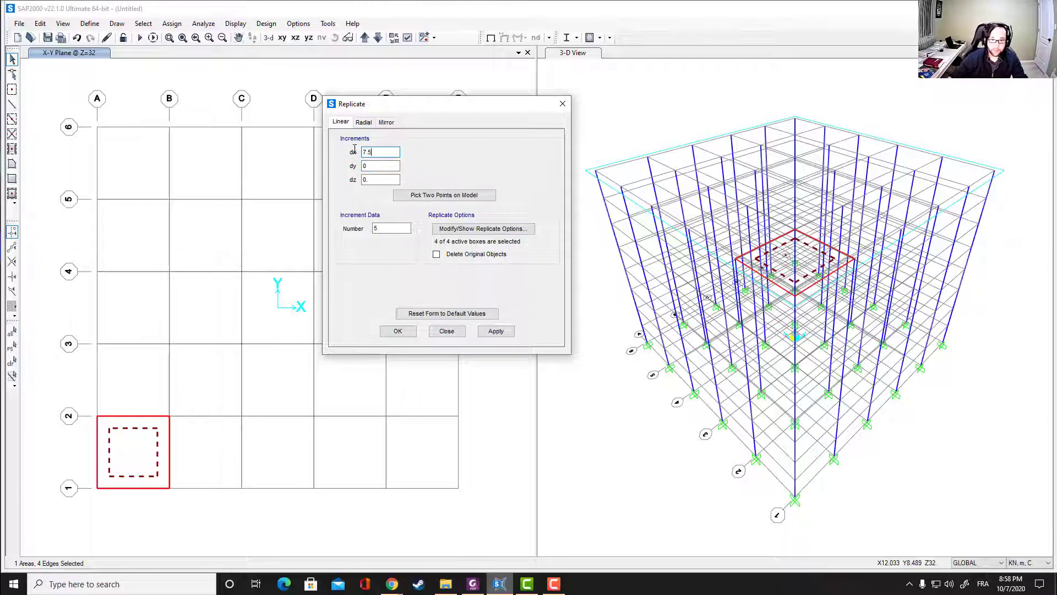
double_click(380, 229)
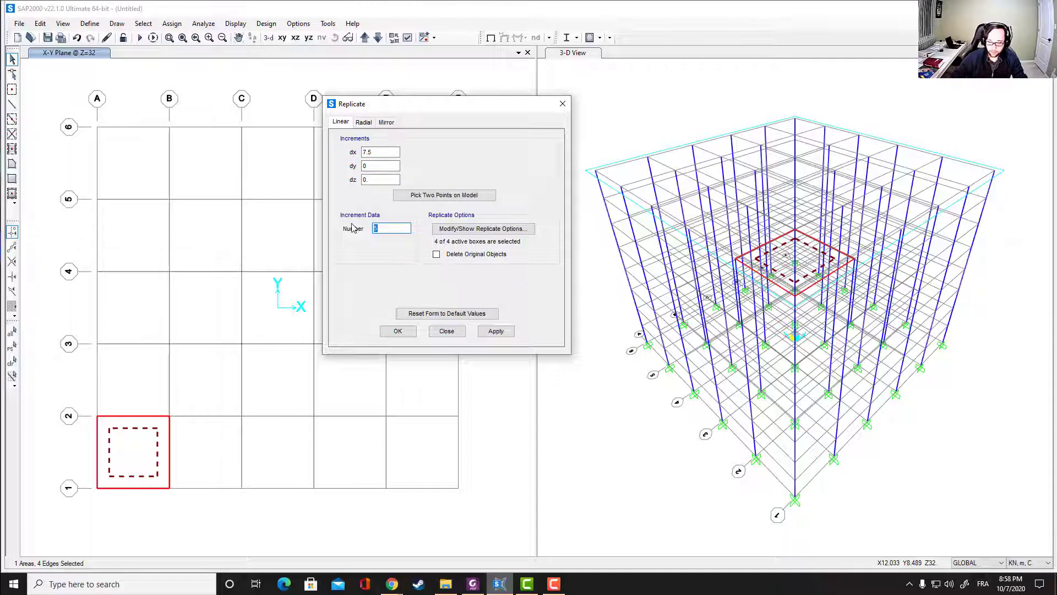
click(506, 332)
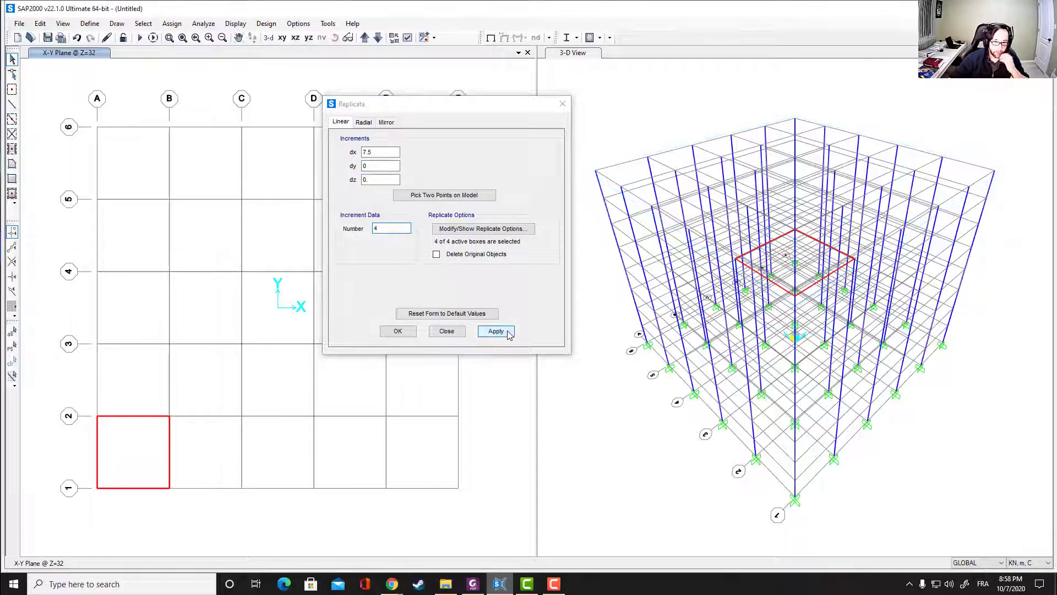
click(407, 331)
Step: Select the five Dalle areas between gridlines 1 and 2 and replicate them with dx 0, dy 7.5 m and 4 copies
click(435, 454)
click(358, 460)
click(281, 453)
click(222, 455)
click(151, 458)
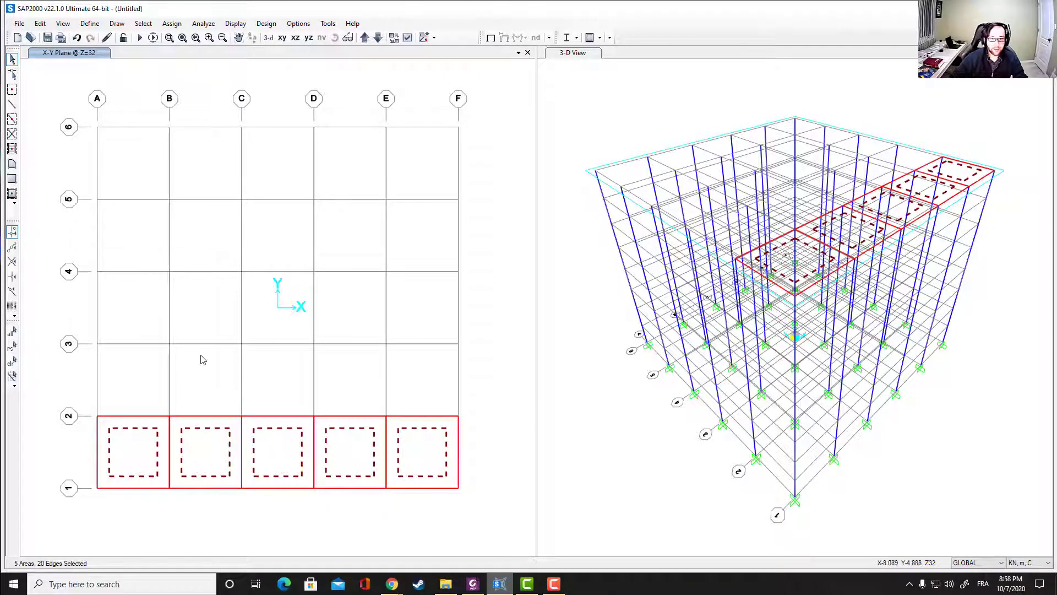
click(41, 24)
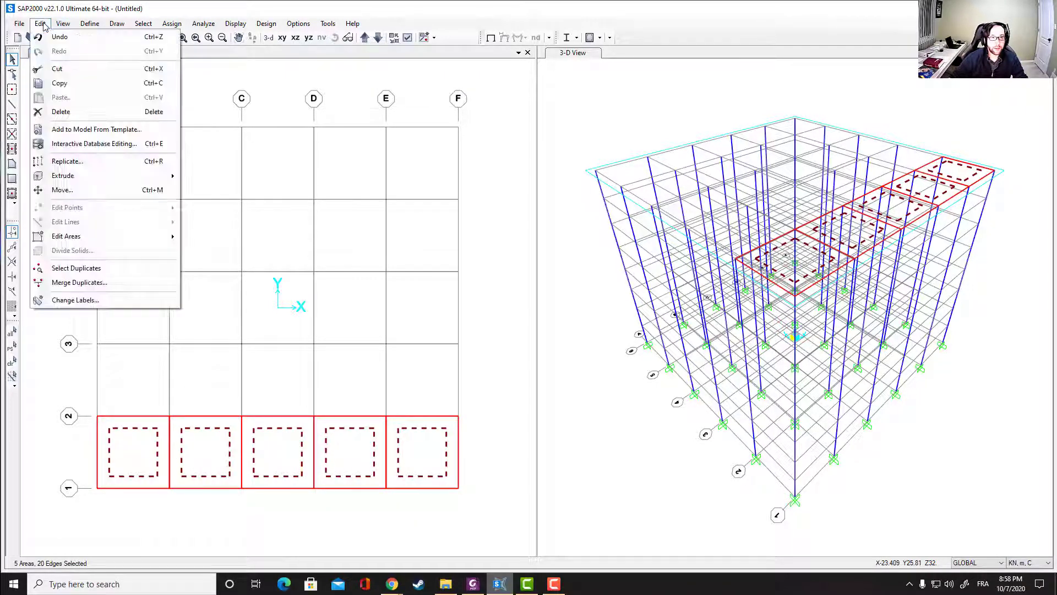
click(68, 160)
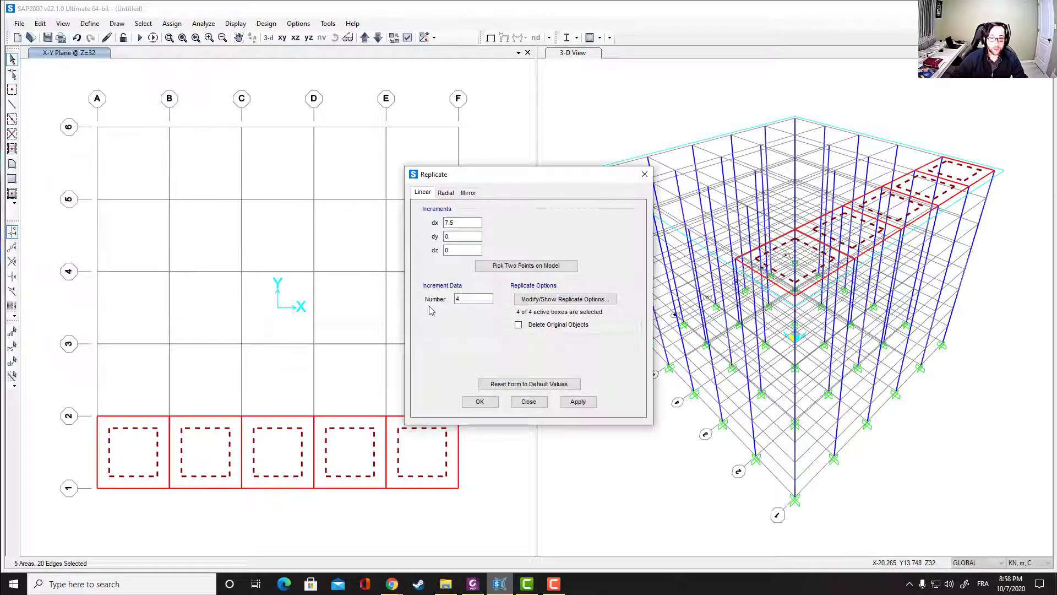
drag(501, 176, 532, 143)
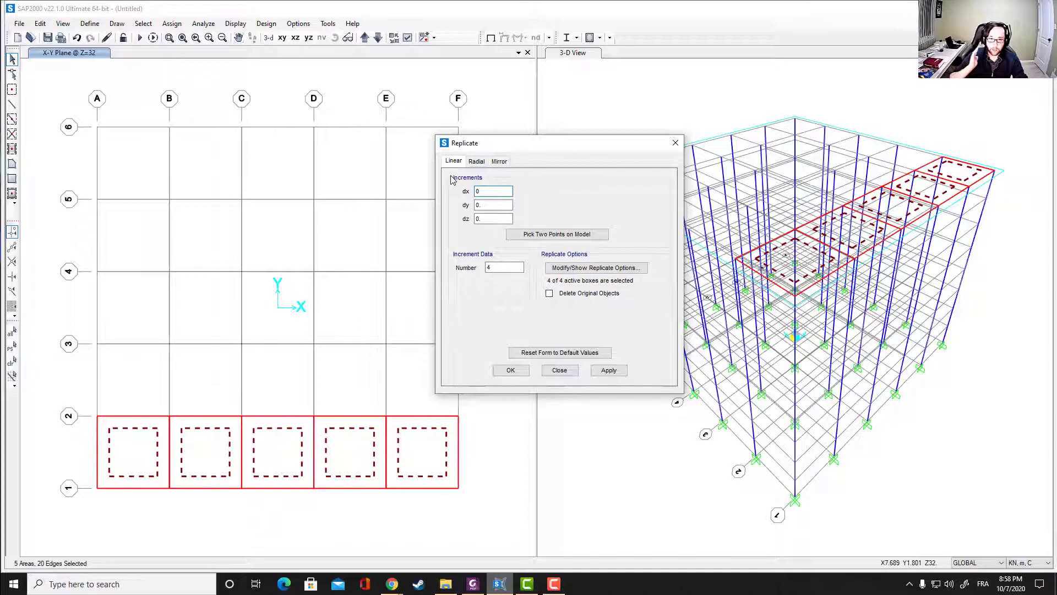
key(Tab)
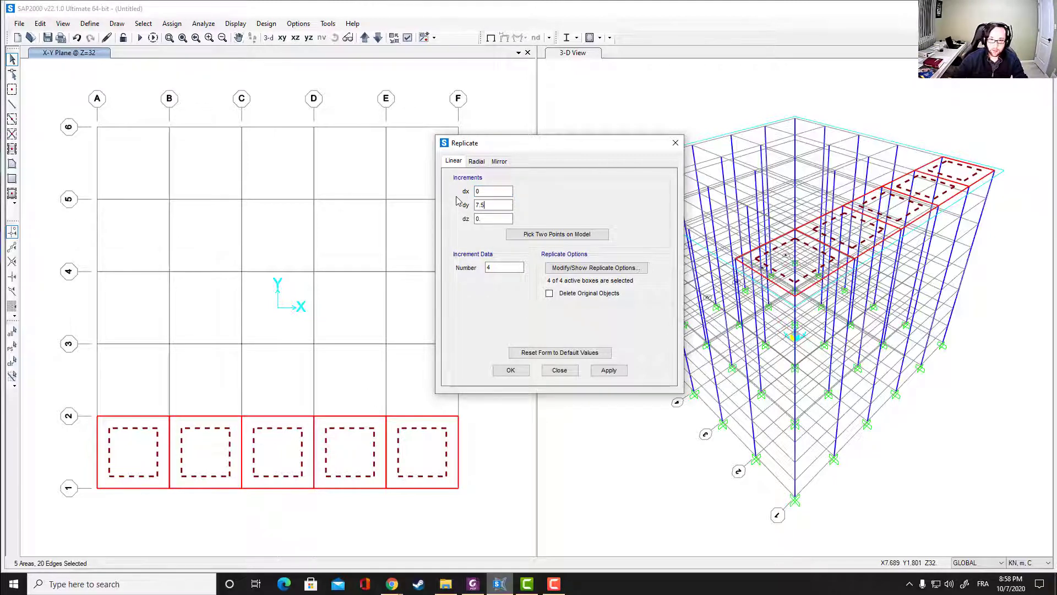
double_click(489, 267)
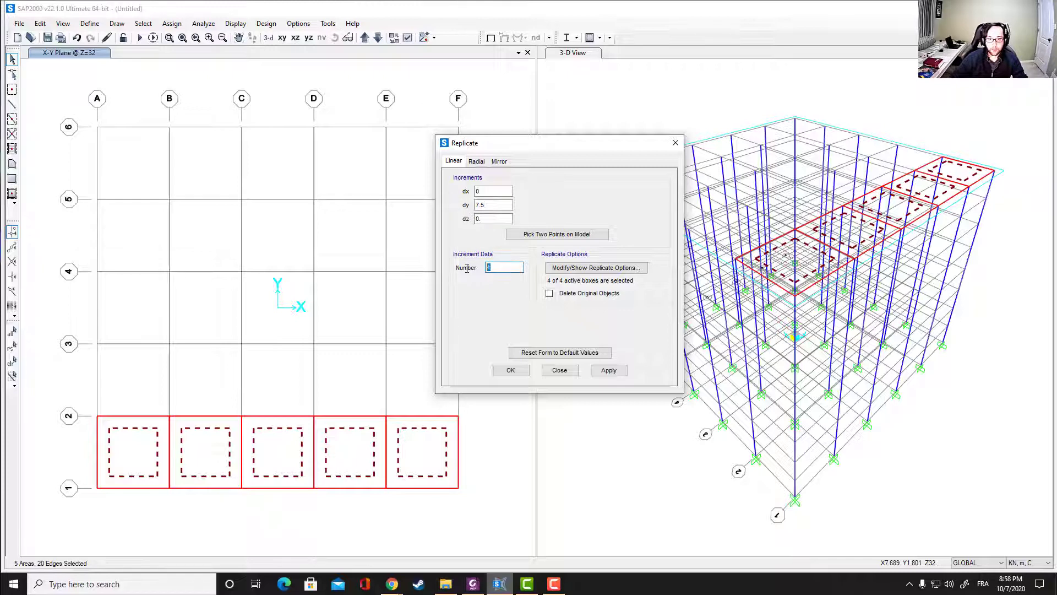
click(611, 370)
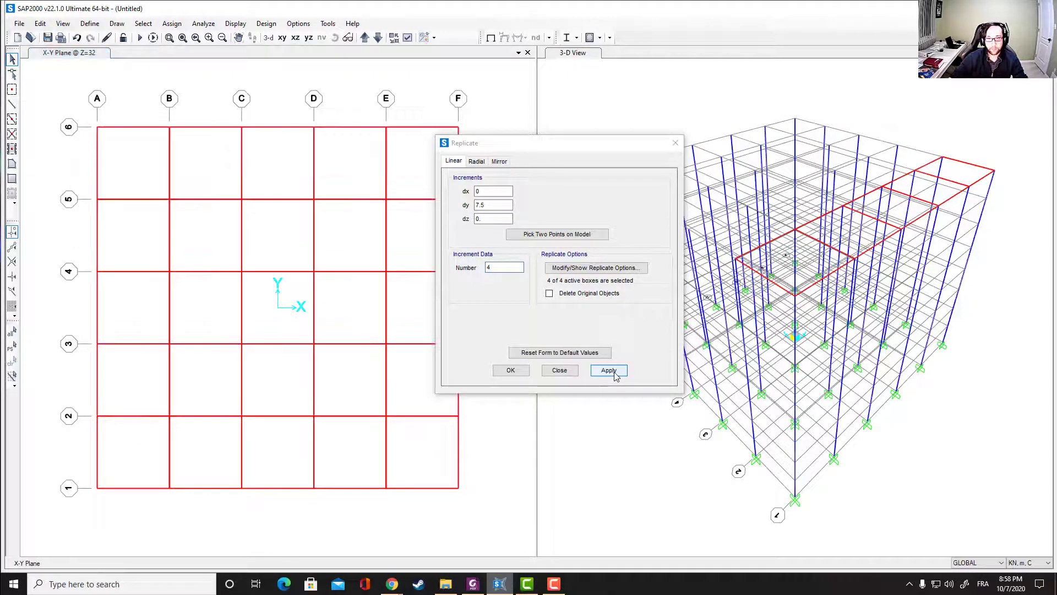
click(520, 373)
Step: Select all 25 Dalle areas on the Z=32 plan and replicate them down the storeys with dx 0, dy 0, dz -4 m and 7 copies
click(432, 458)
click(420, 352)
click(417, 306)
click(417, 229)
click(418, 176)
click(339, 164)
click(347, 244)
click(345, 332)
click(348, 366)
click(355, 460)
click(282, 473)
click(273, 370)
click(256, 308)
click(265, 243)
click(266, 185)
click(184, 170)
click(186, 246)
click(196, 311)
click(209, 397)
click(201, 445)
click(142, 453)
click(135, 384)
click(143, 316)
click(138, 239)
click(134, 168)
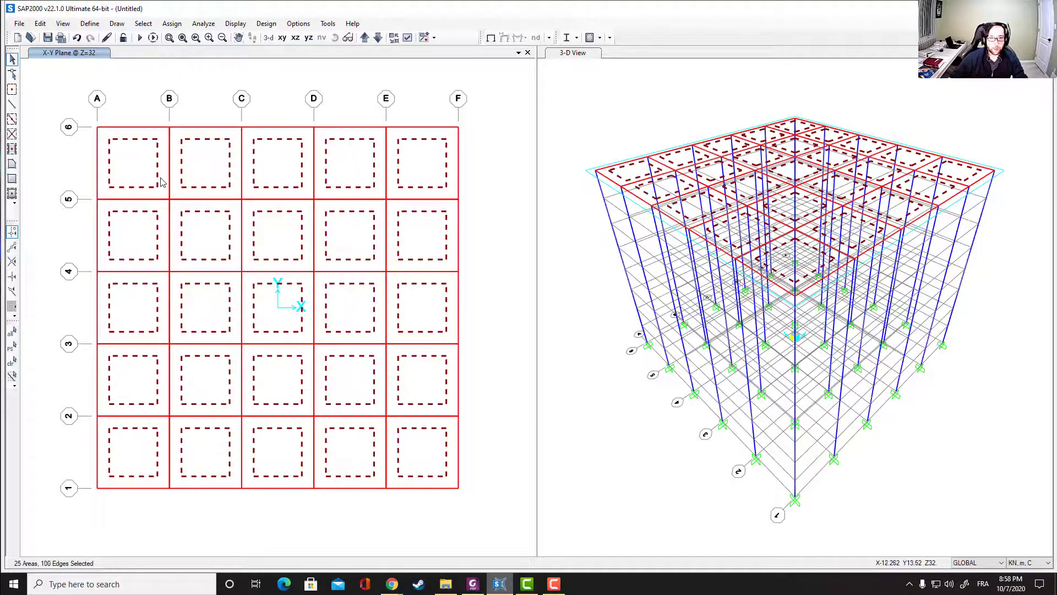
click(47, 26)
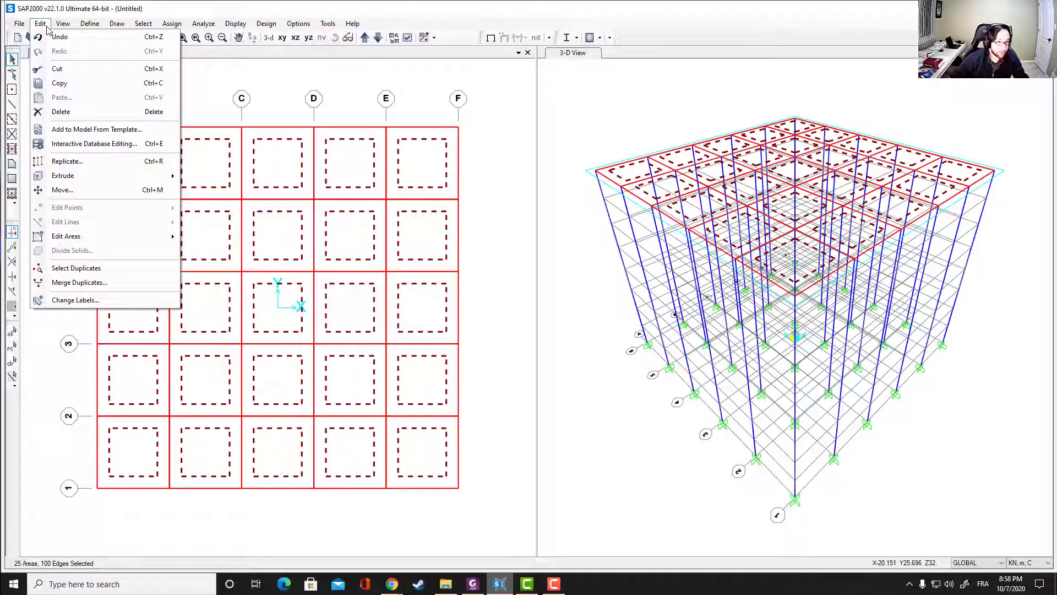
click(90, 162)
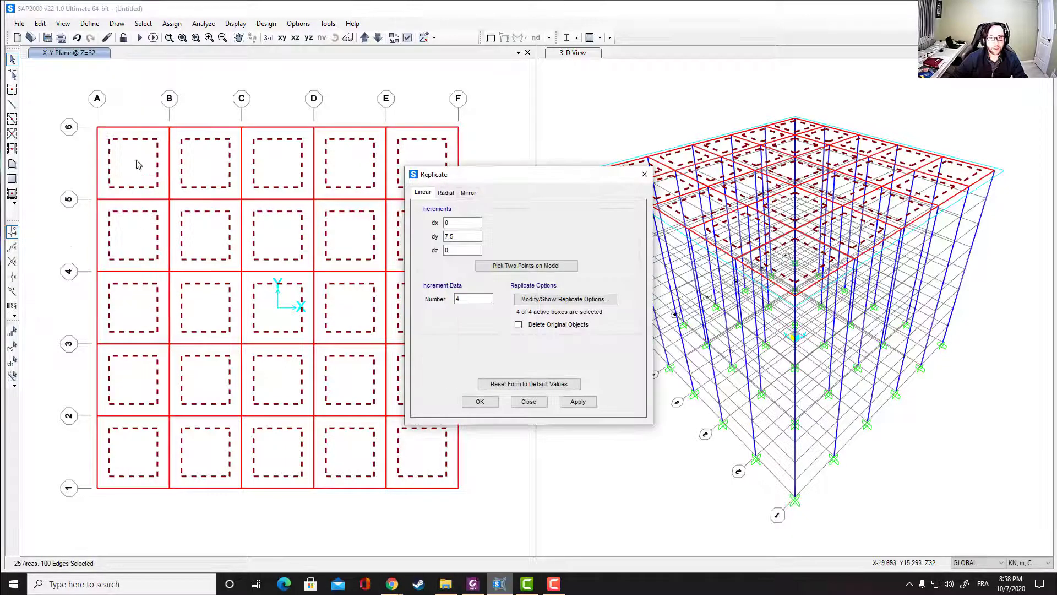
drag(506, 179, 480, 148)
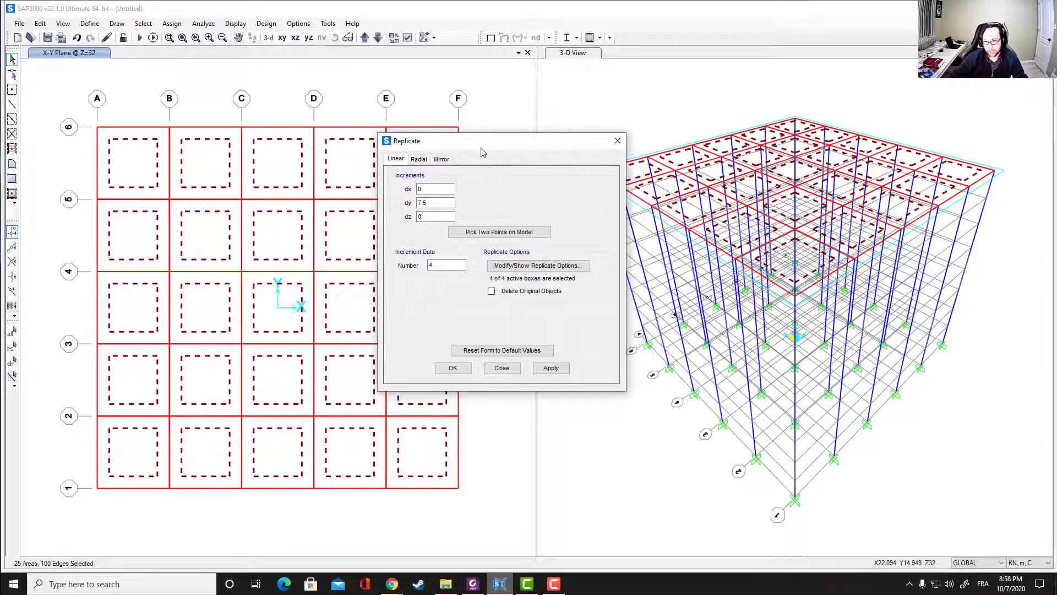
double_click(421, 203)
text(4)
key(BackSpace)
text(0)
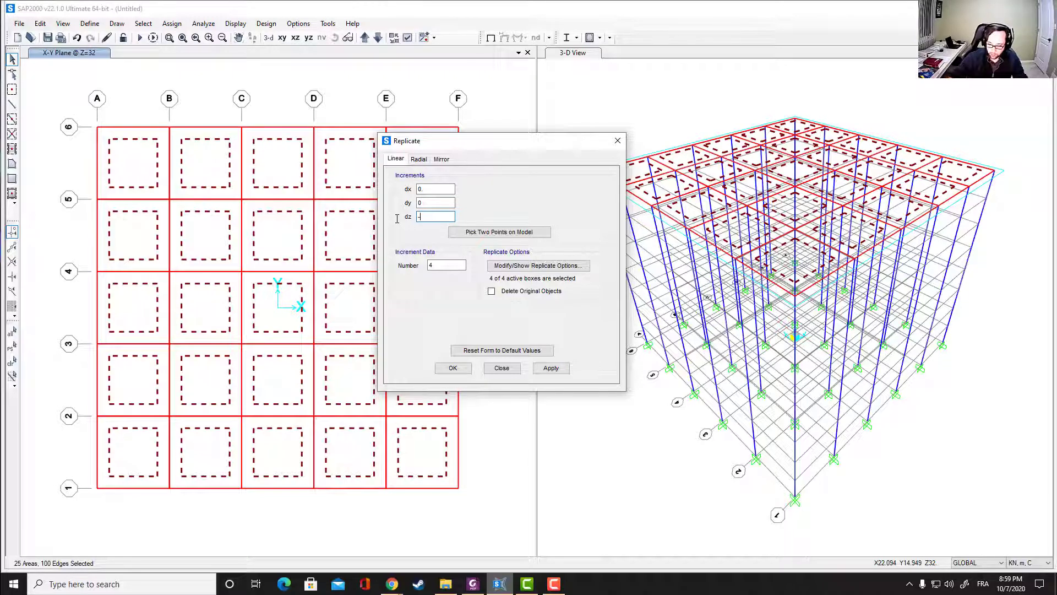
double_click(432, 266)
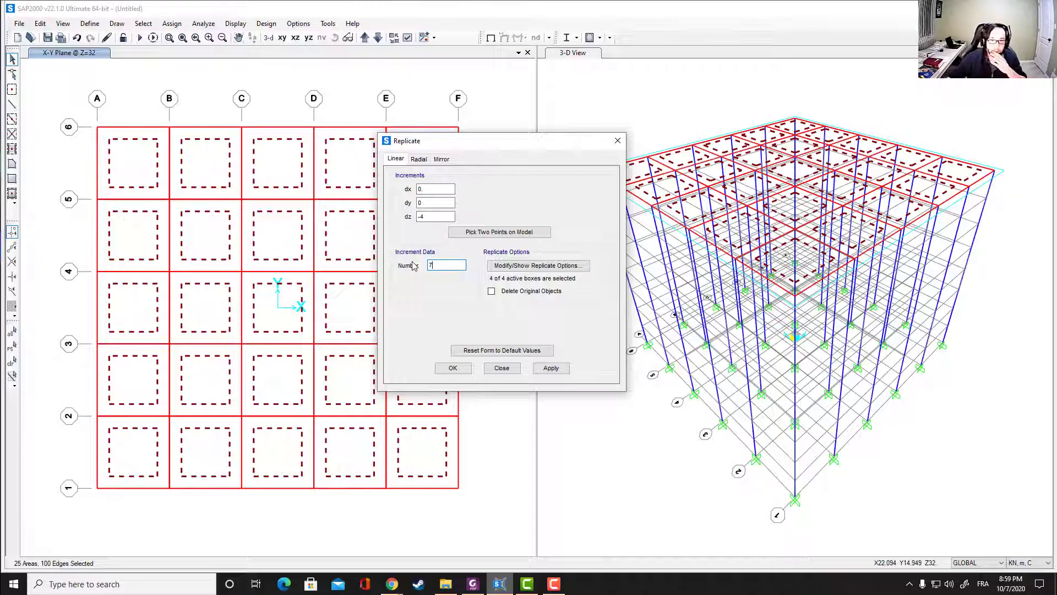
click(550, 367)
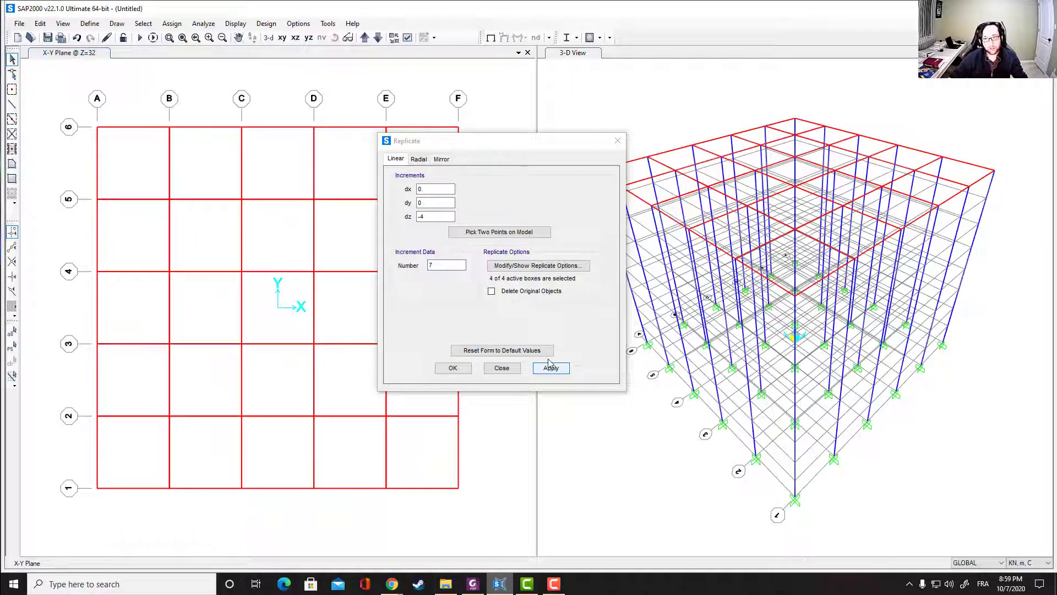
click(550, 367)
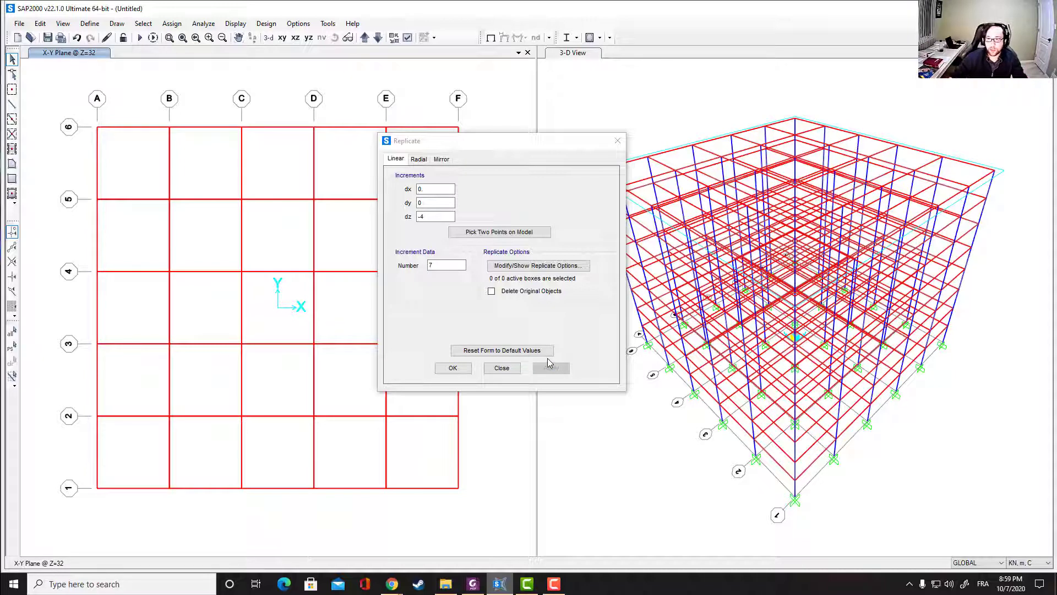
click(462, 368)
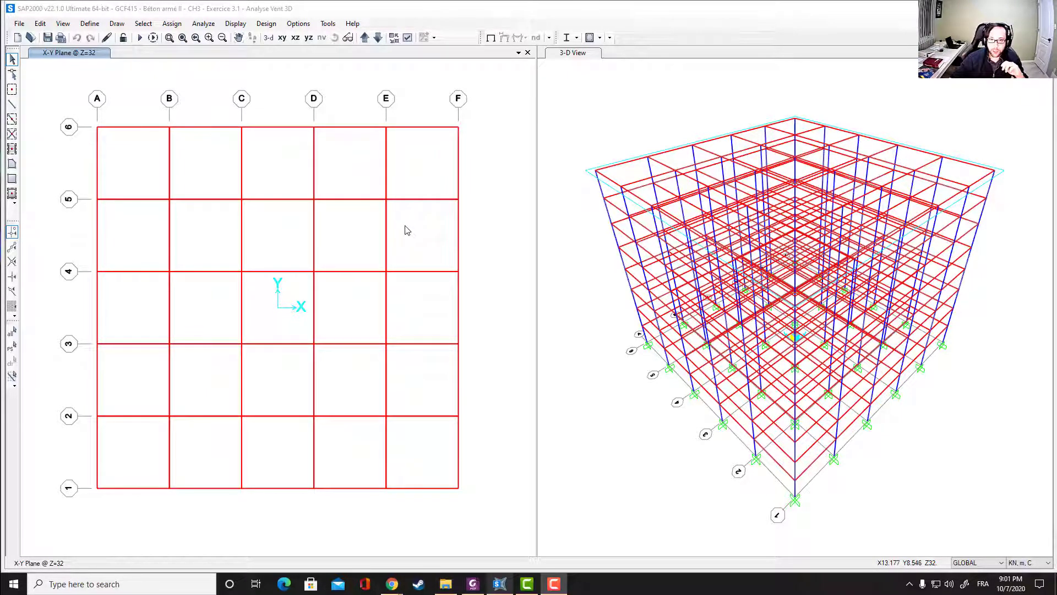
Step: Change the 3-D view's display to the Extrude view type and apply it
click(602, 118)
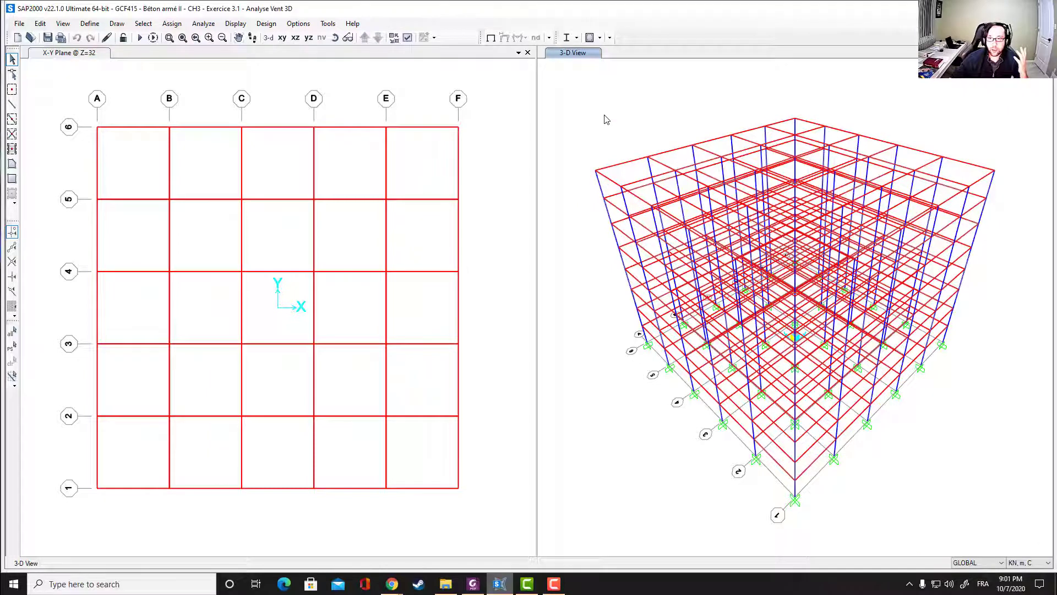
click(407, 37)
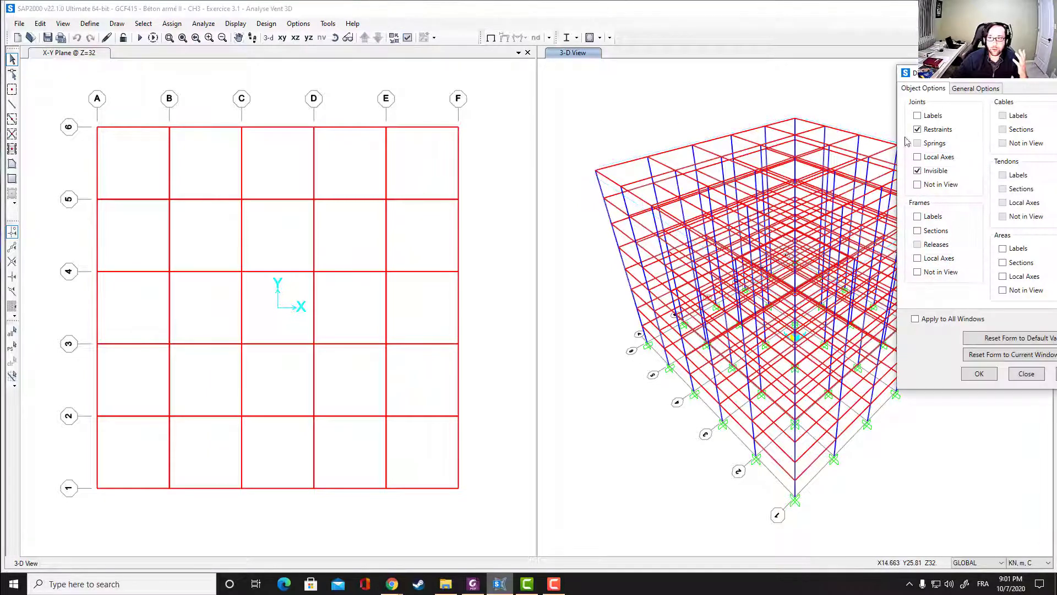
drag(1025, 81, 540, 88)
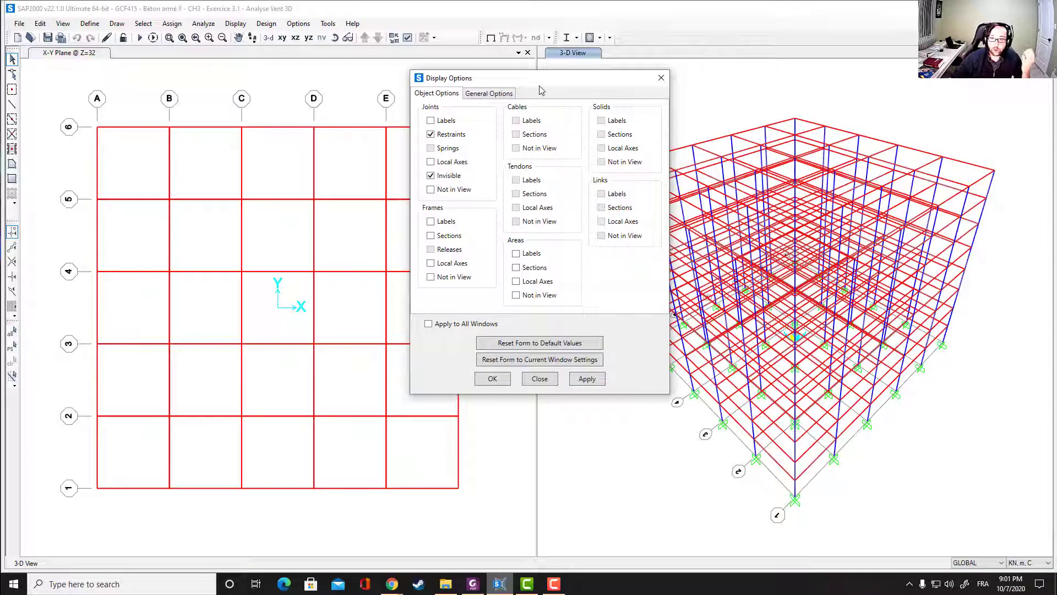
click(485, 94)
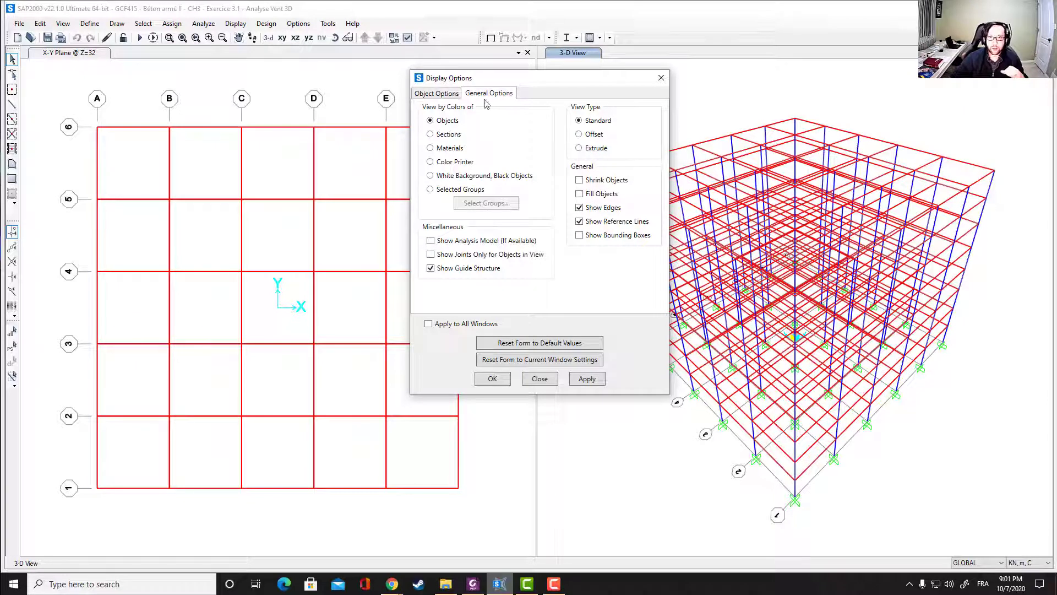
click(447, 95)
click(495, 94)
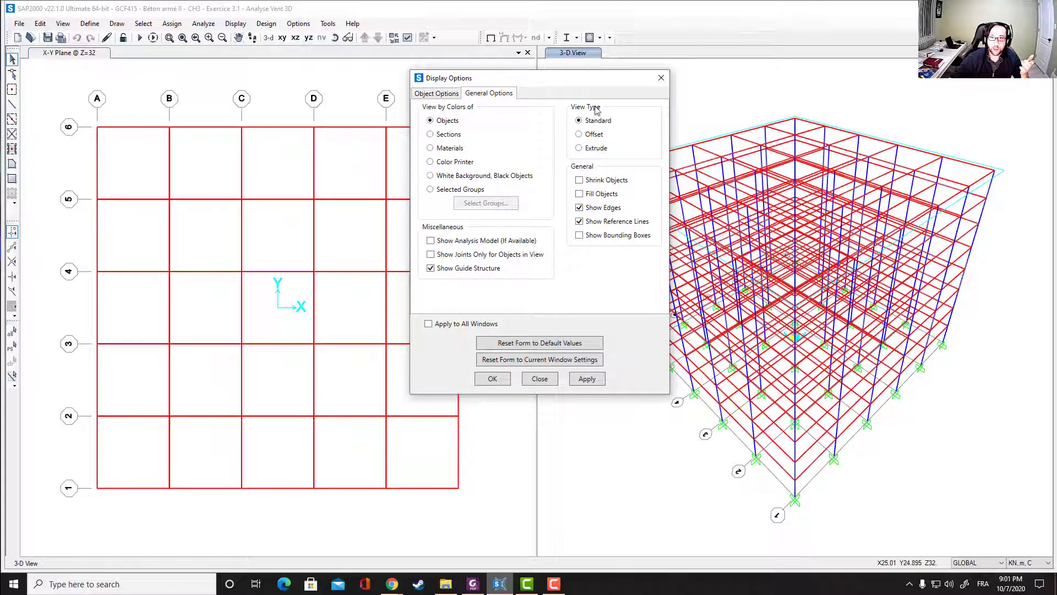
click(579, 148)
click(584, 381)
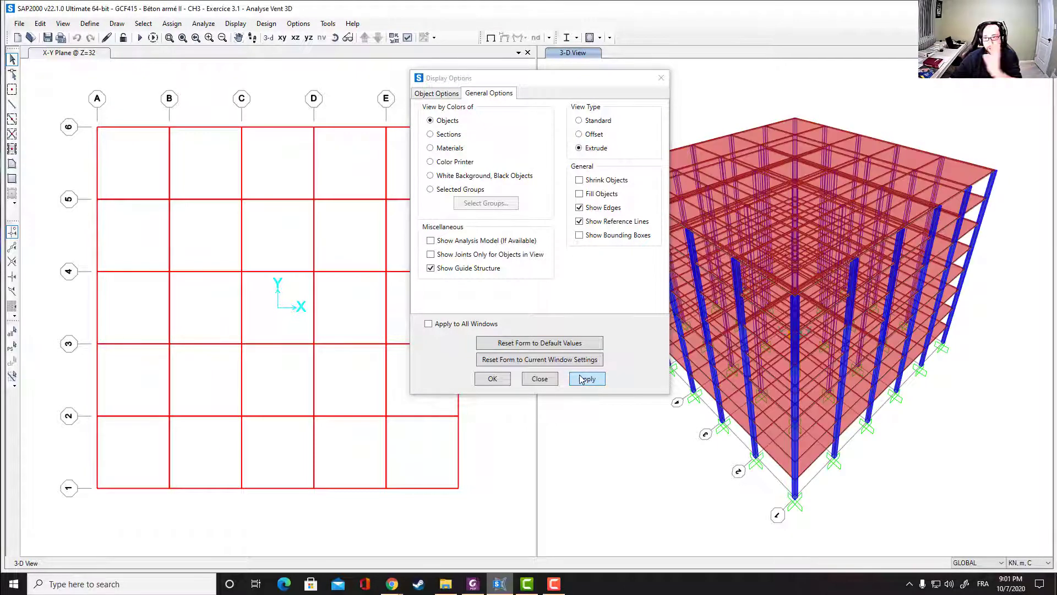
Step: Close the display settings and orbit the 3-D view to examine the extruded columns and slabs
click(493, 379)
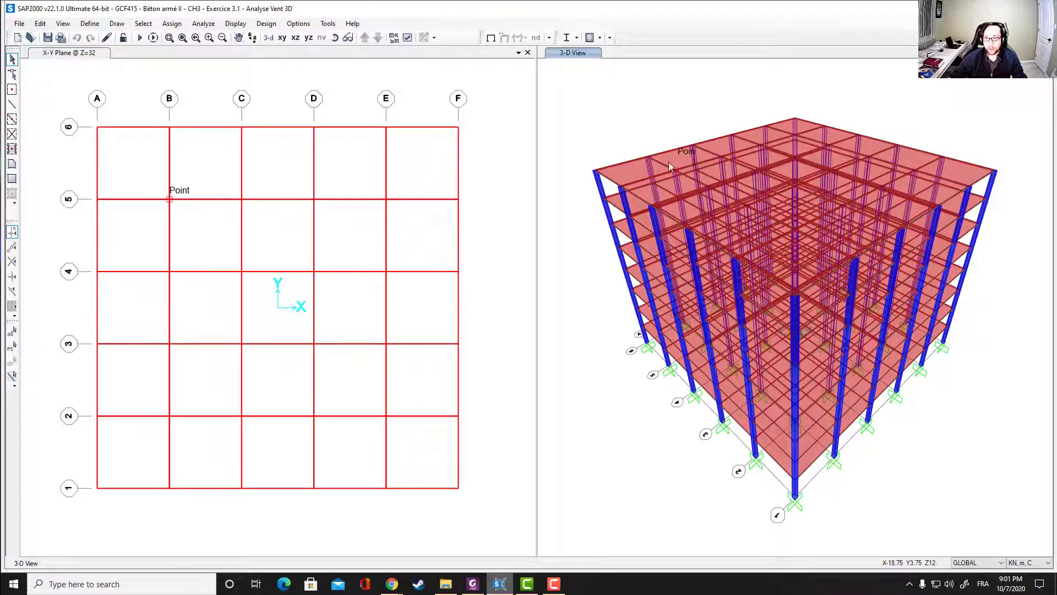
click(334, 39)
drag(771, 231, 870, 363)
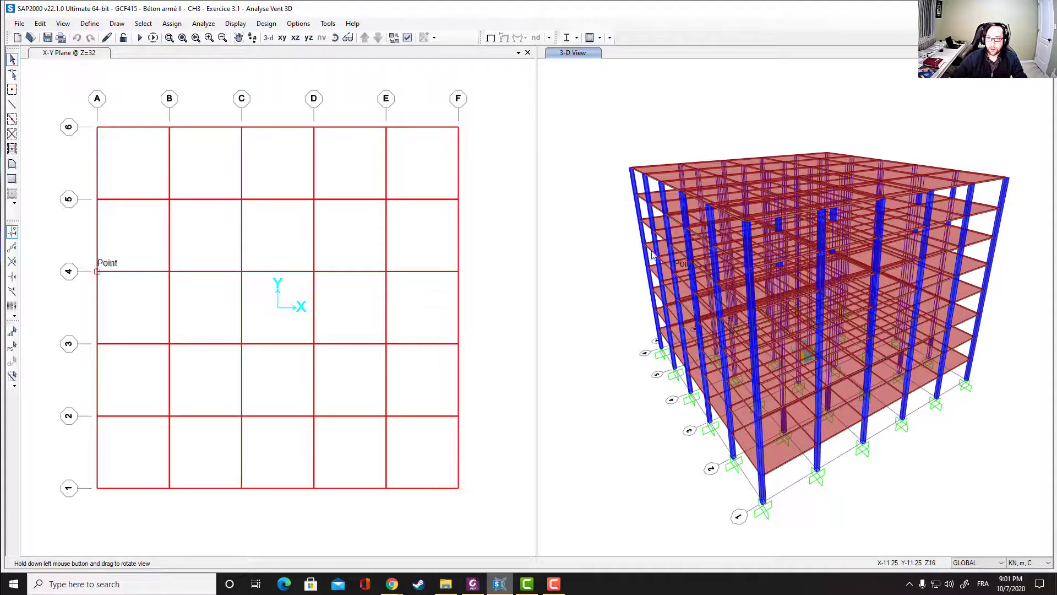
Step: Return the 3-D view to the Standard view type and restore its default 3-D orientation
click(408, 38)
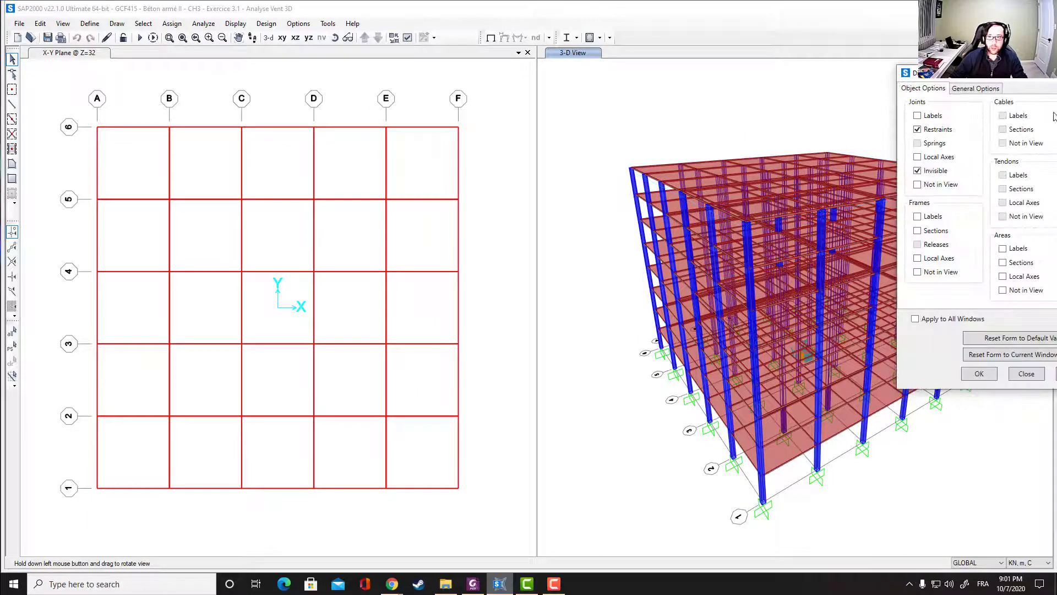
drag(1040, 86, 785, 86)
click(739, 102)
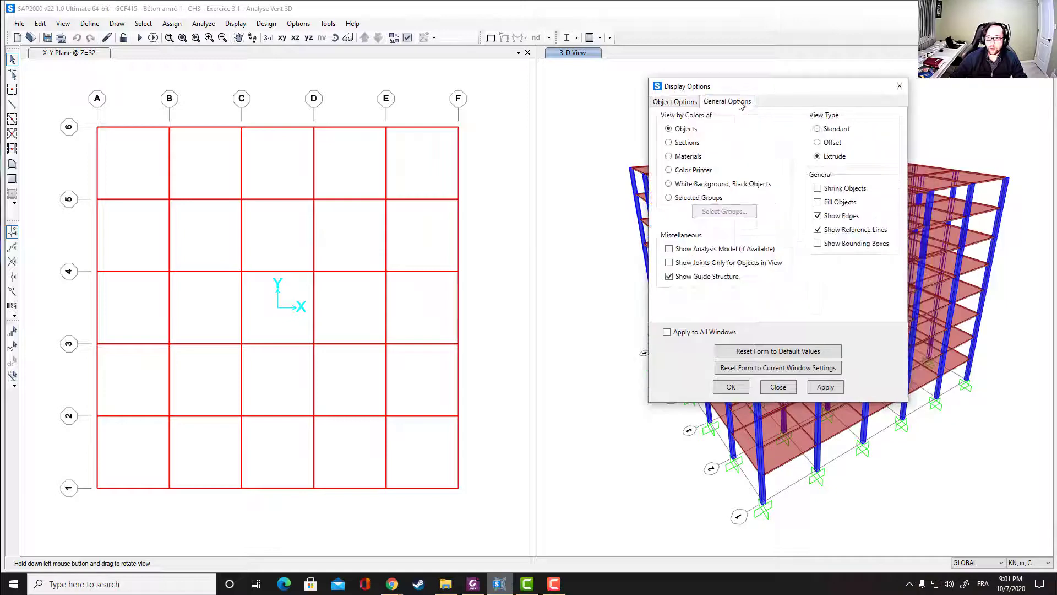
click(826, 388)
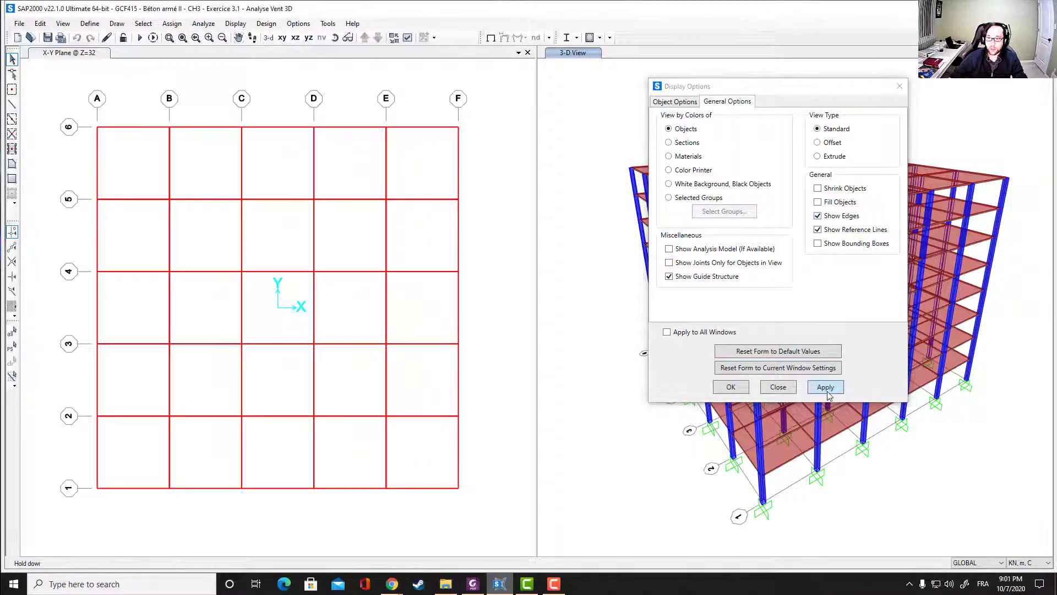
click(727, 387)
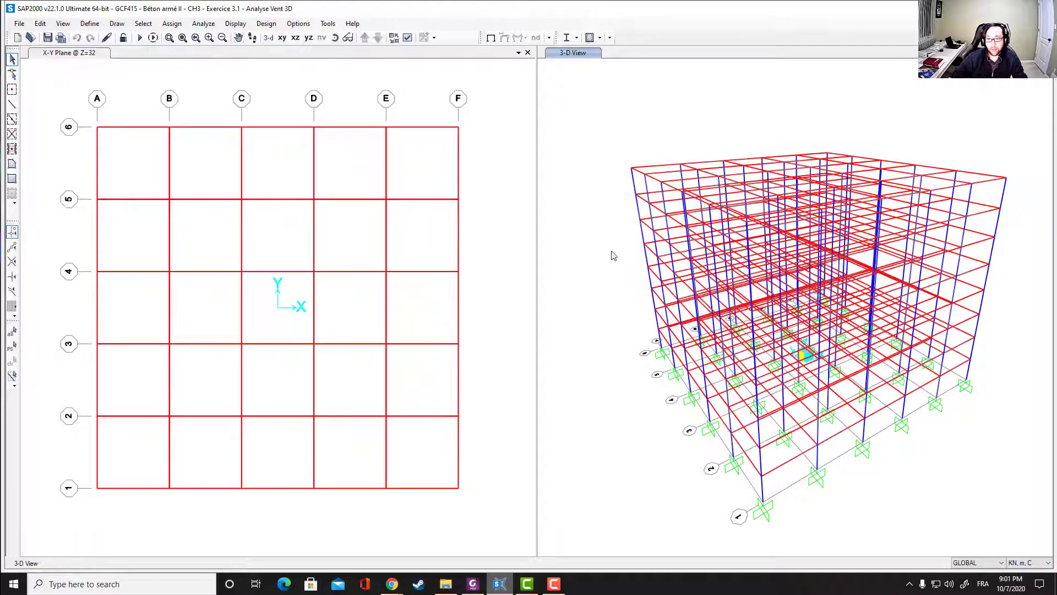
click(268, 37)
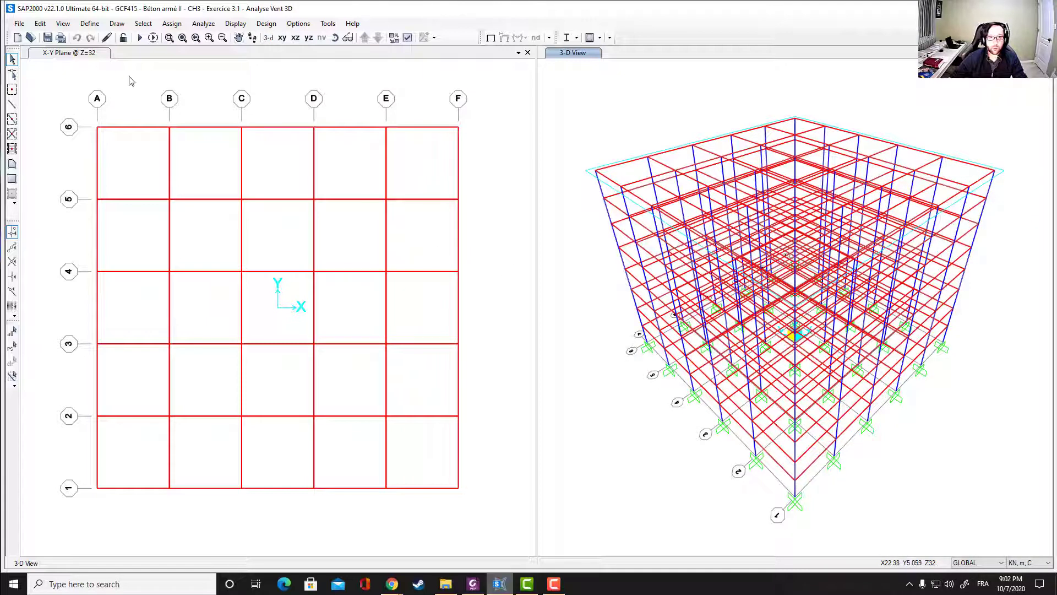
click(90, 24)
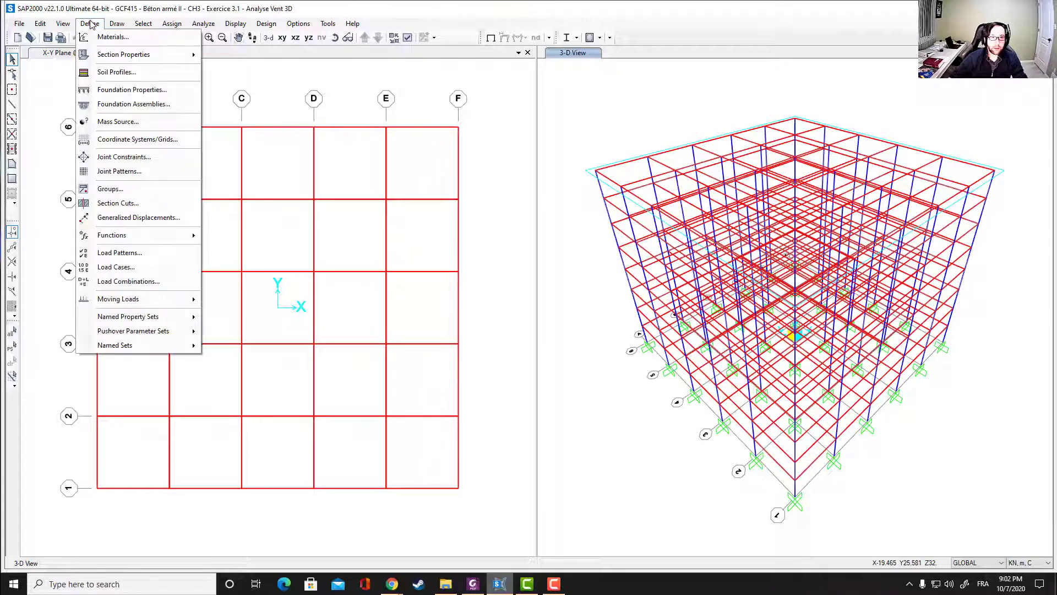
click(133, 251)
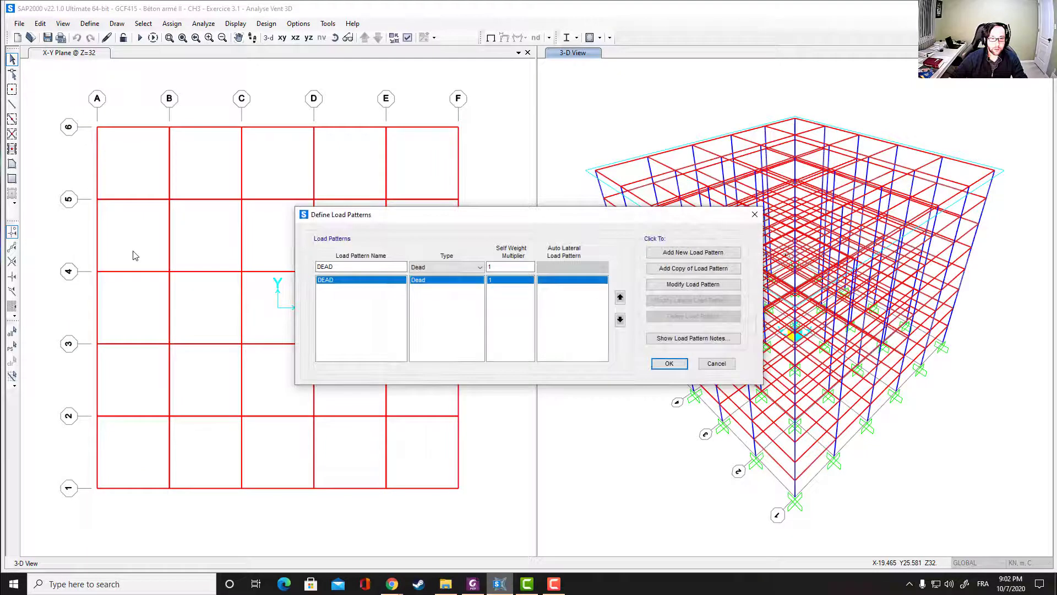
click(474, 267)
click(473, 267)
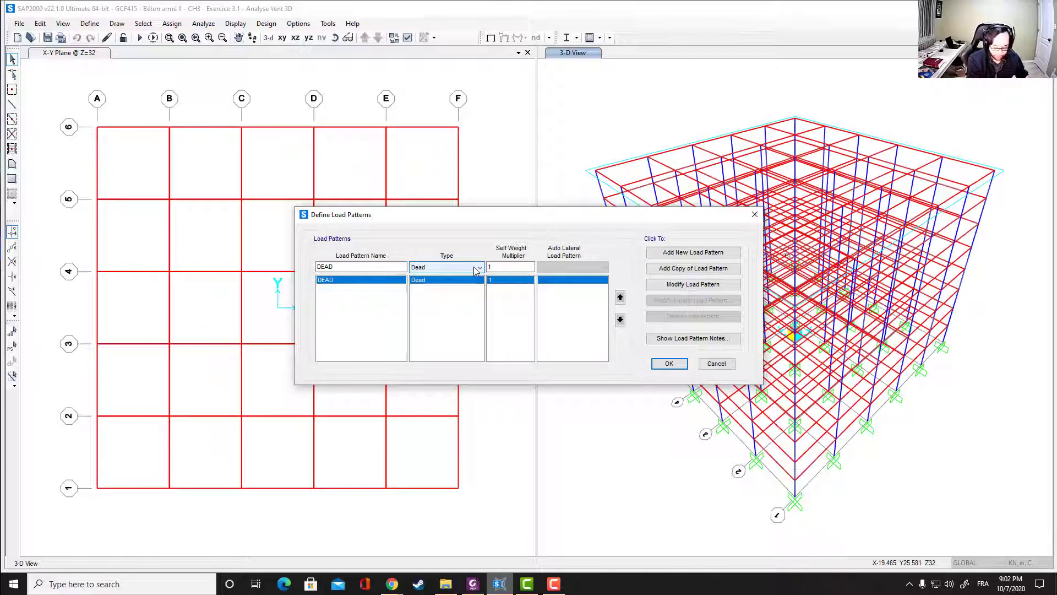
click(716, 363)
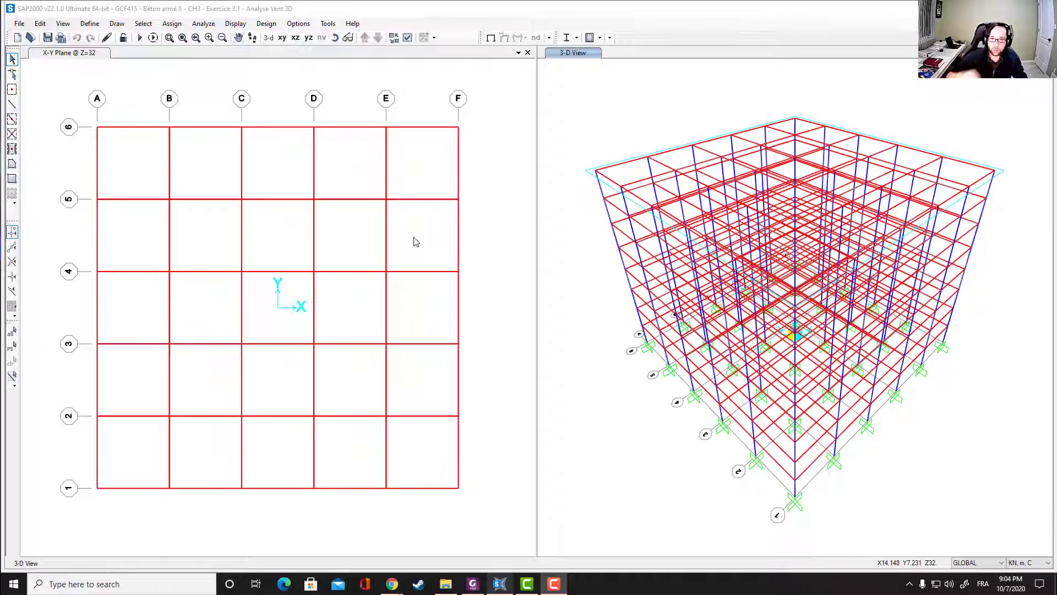
Step: Define a Diaphragm joint constraint named DIAPH1 in the GLOBAL coordinate system with the Z axis as constraint axis
click(94, 26)
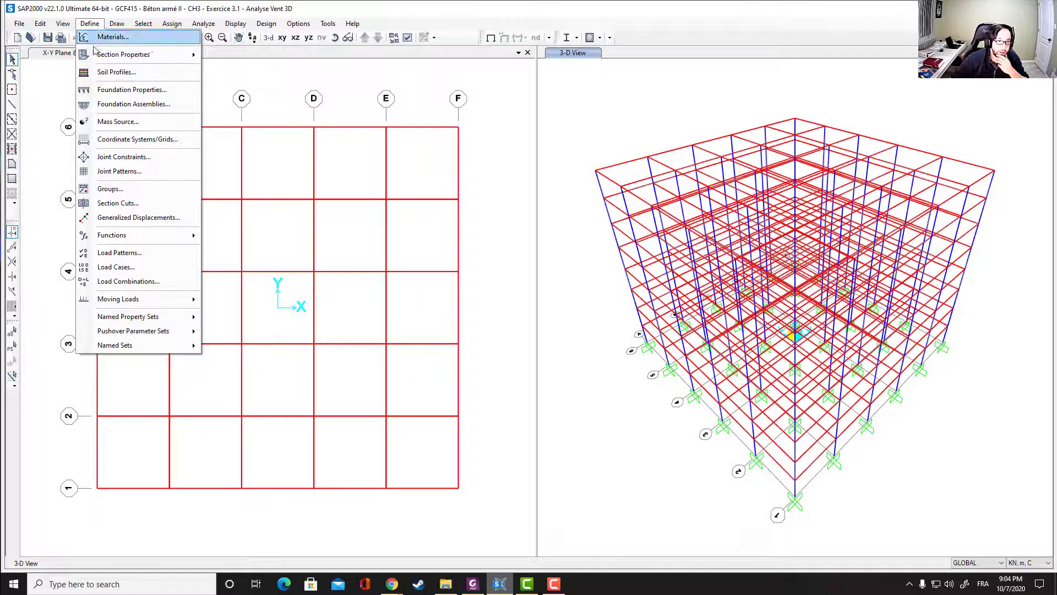
click(124, 158)
drag(545, 220, 372, 161)
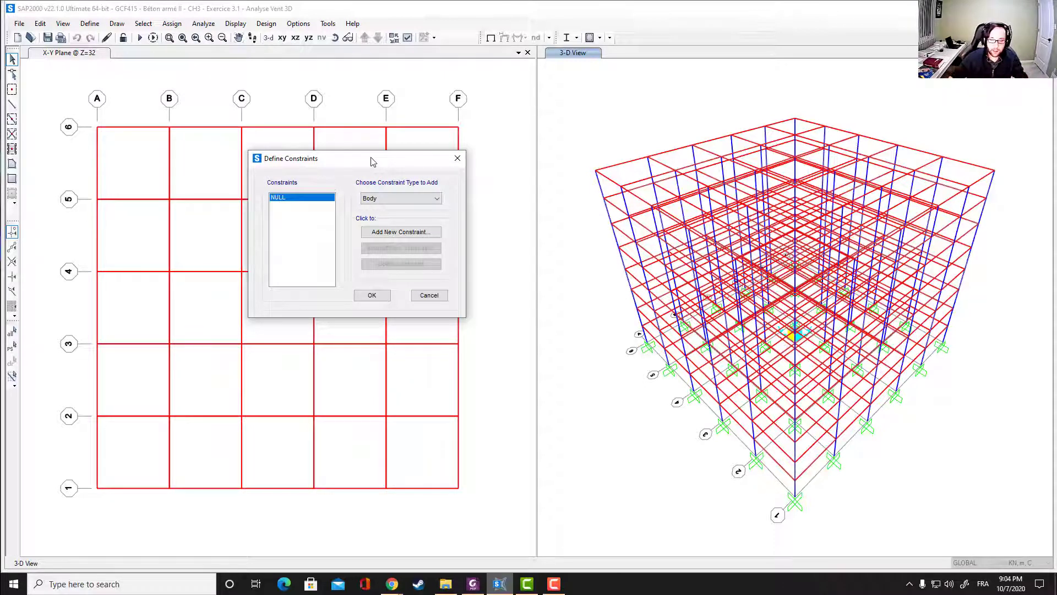
click(425, 197)
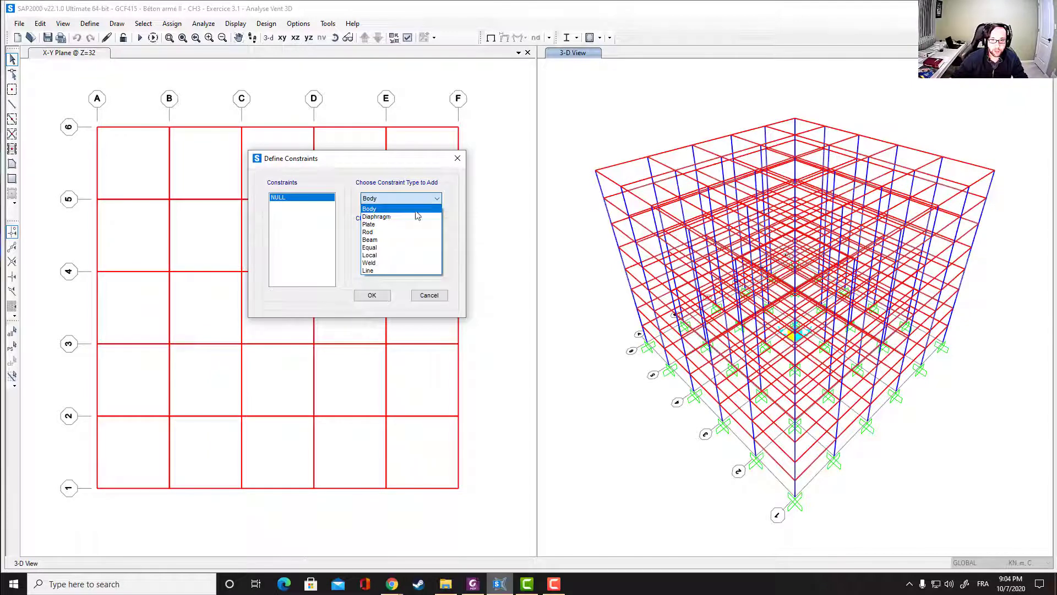
click(408, 214)
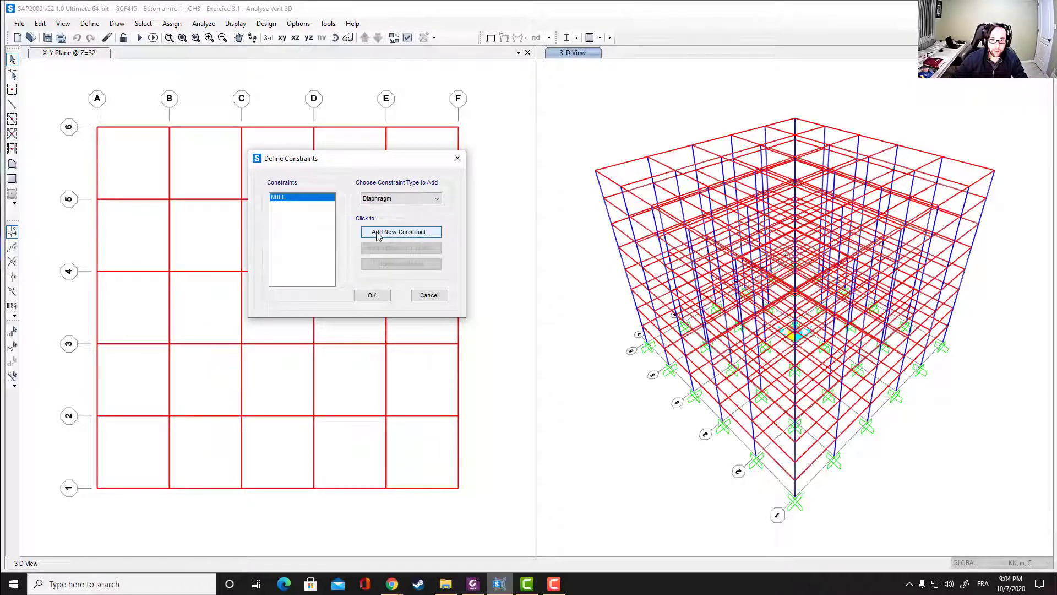
click(402, 233)
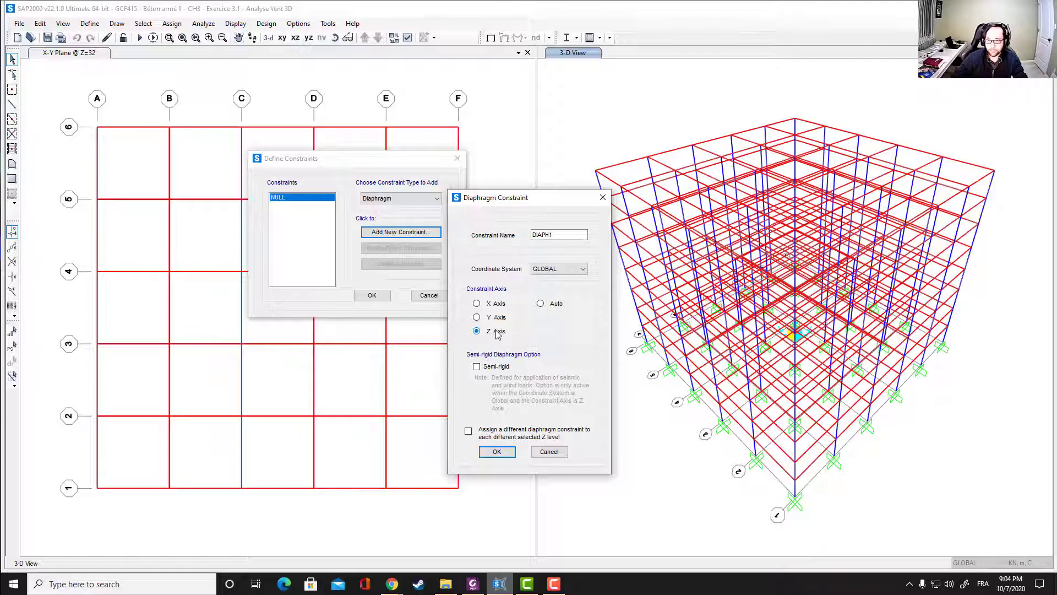
click(567, 270)
click(569, 270)
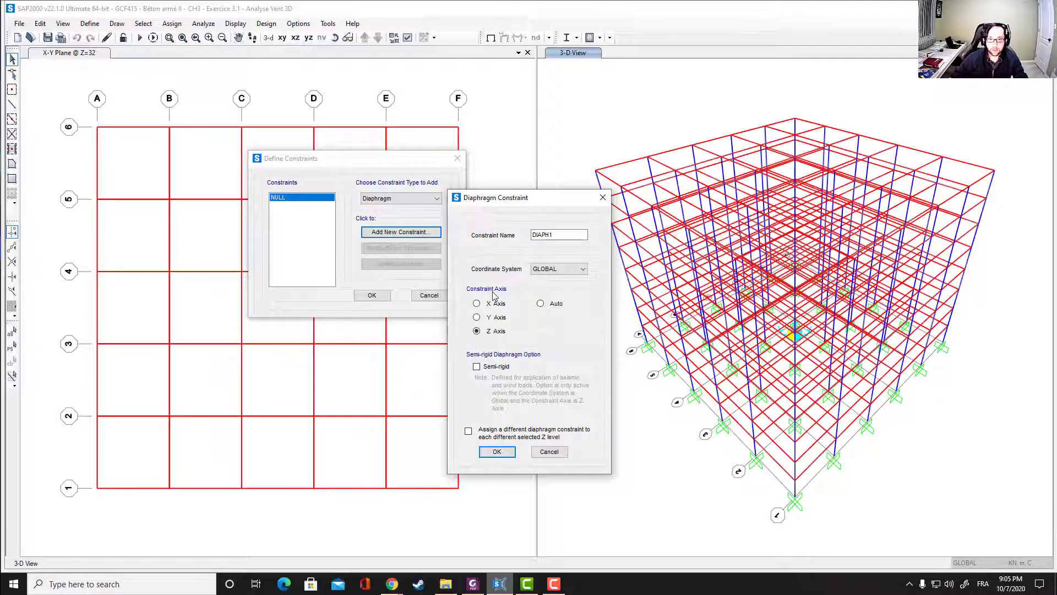
click(498, 451)
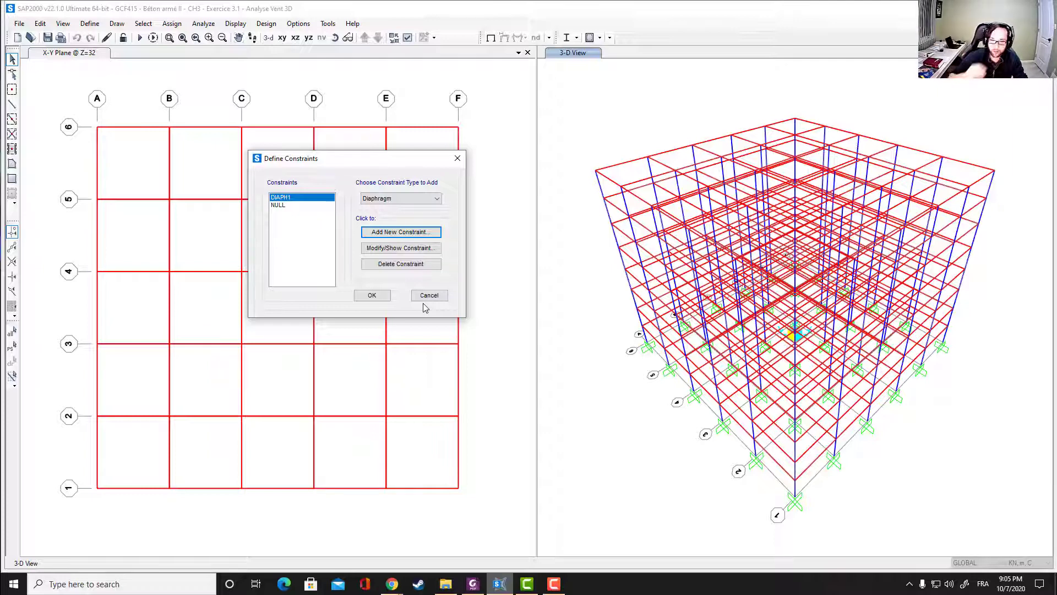
Step: Add seven more Z-axis Diaphragm constraints, DIAPH2 to DIAPH8, and accept the constraint definitions
click(406, 236)
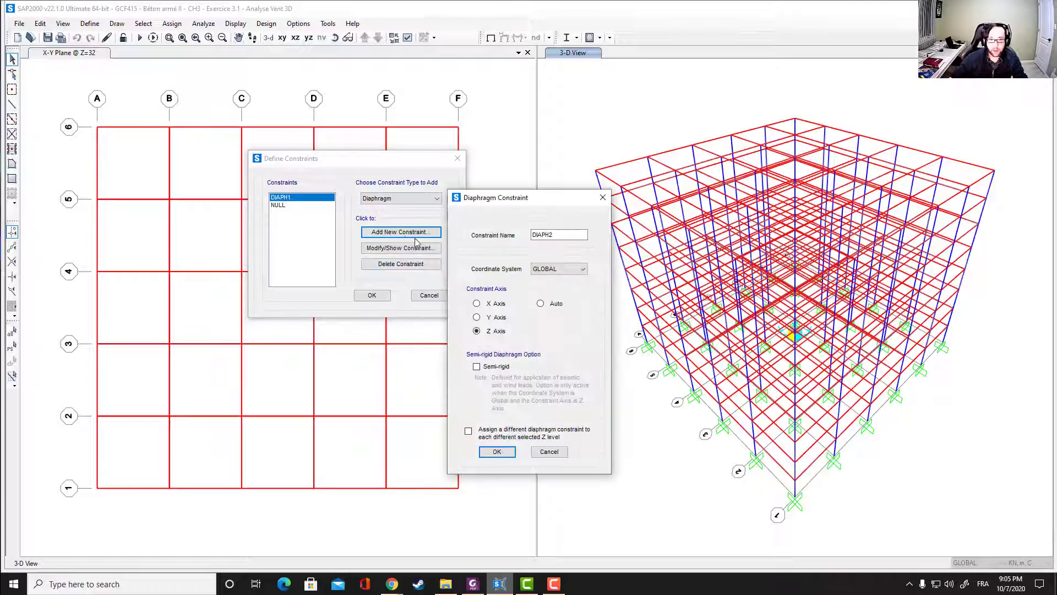
key(Return)
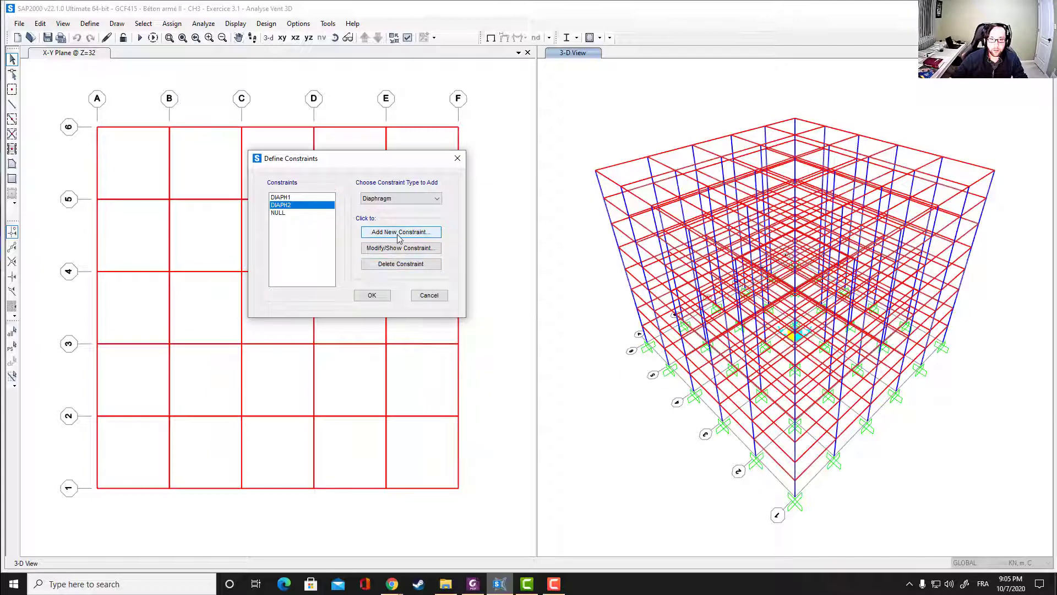
click(400, 237)
click(497, 451)
click(401, 232)
click(496, 451)
click(394, 232)
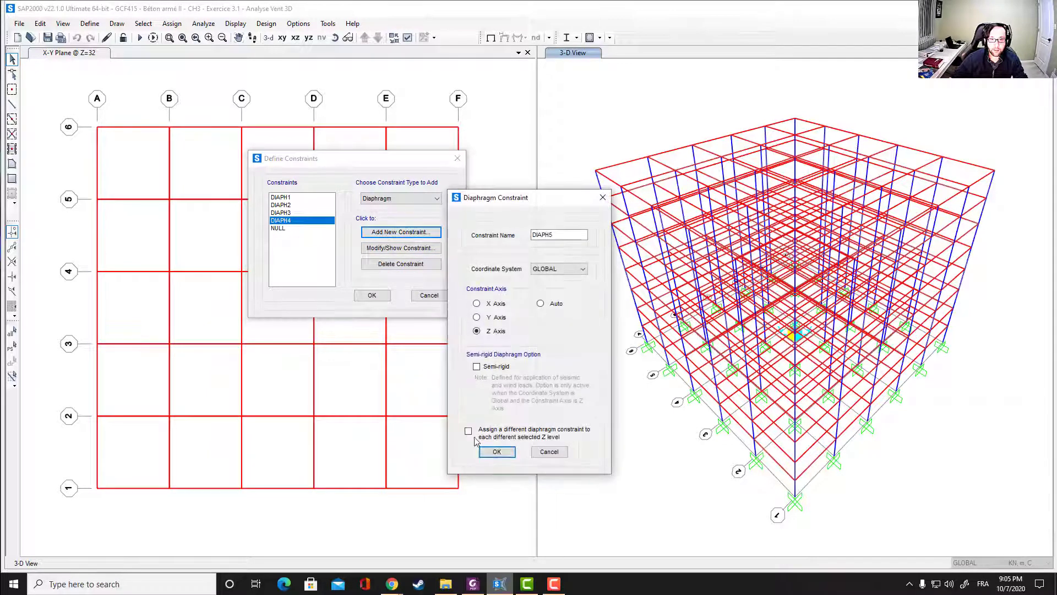
click(497, 452)
click(398, 237)
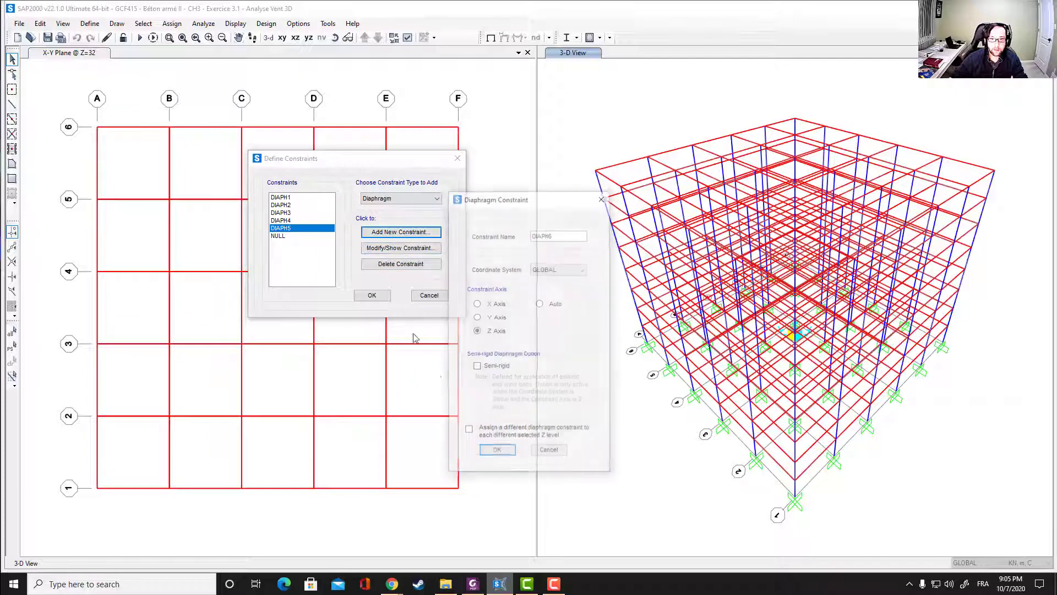
click(497, 451)
click(396, 234)
click(496, 451)
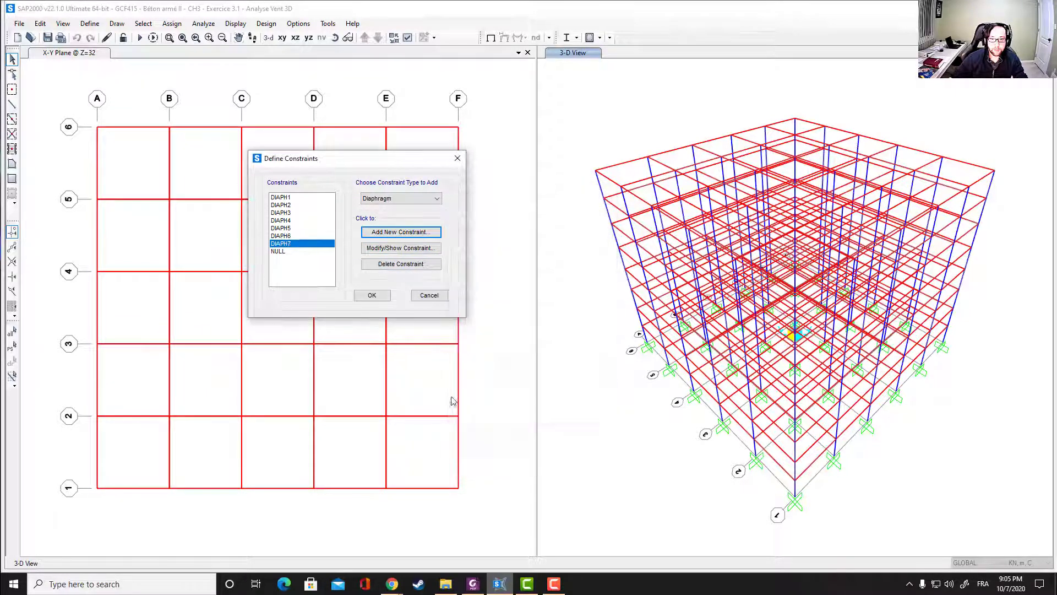
key(Return)
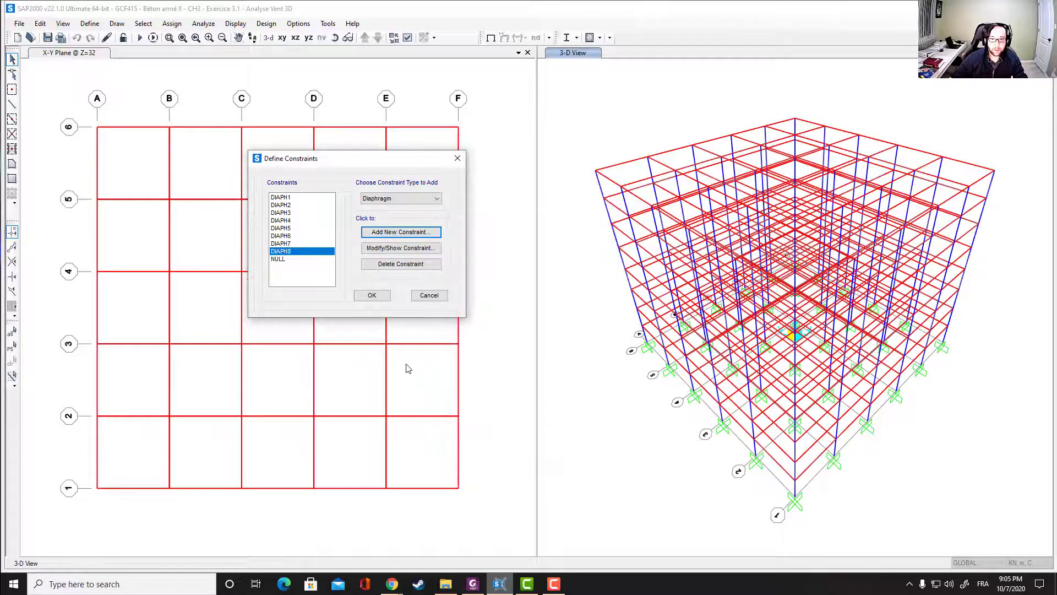
click(373, 295)
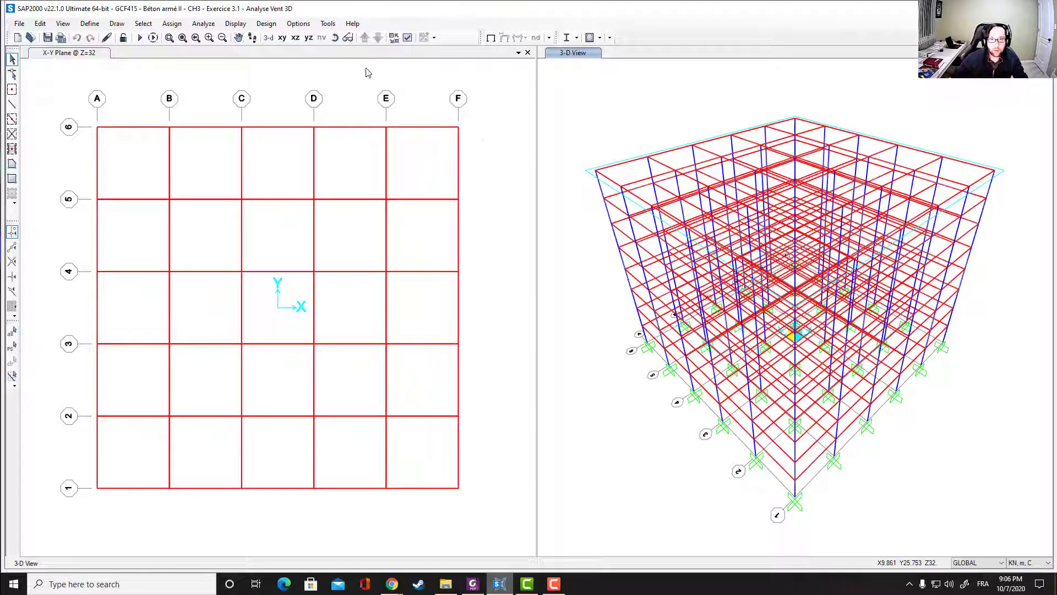
Step: Step the X-Y plan view down through the storeys to the Z=4 level
click(336, 90)
click(377, 38)
click(377, 38)
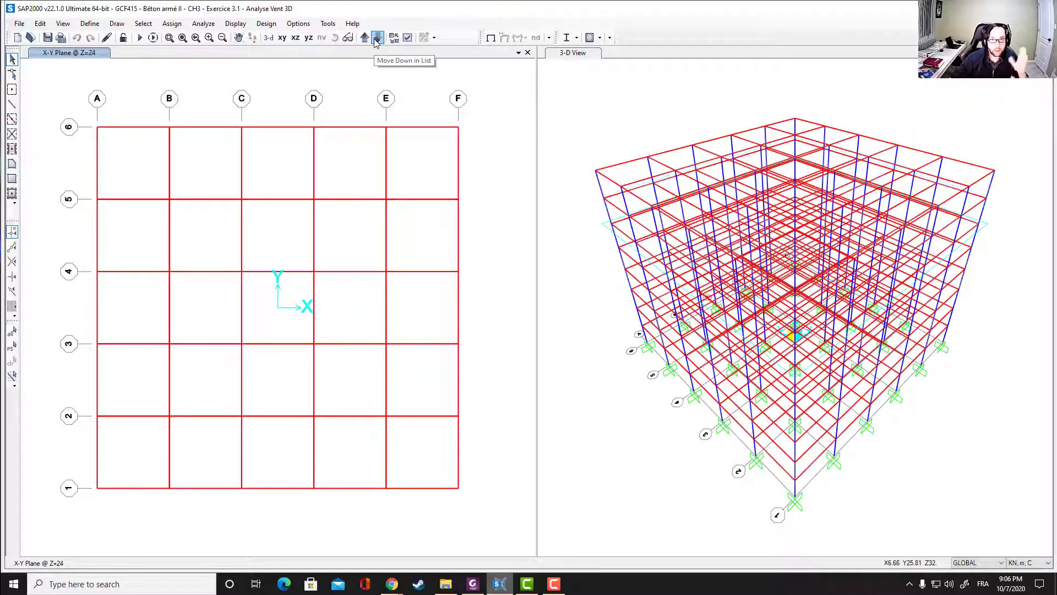
click(377, 38)
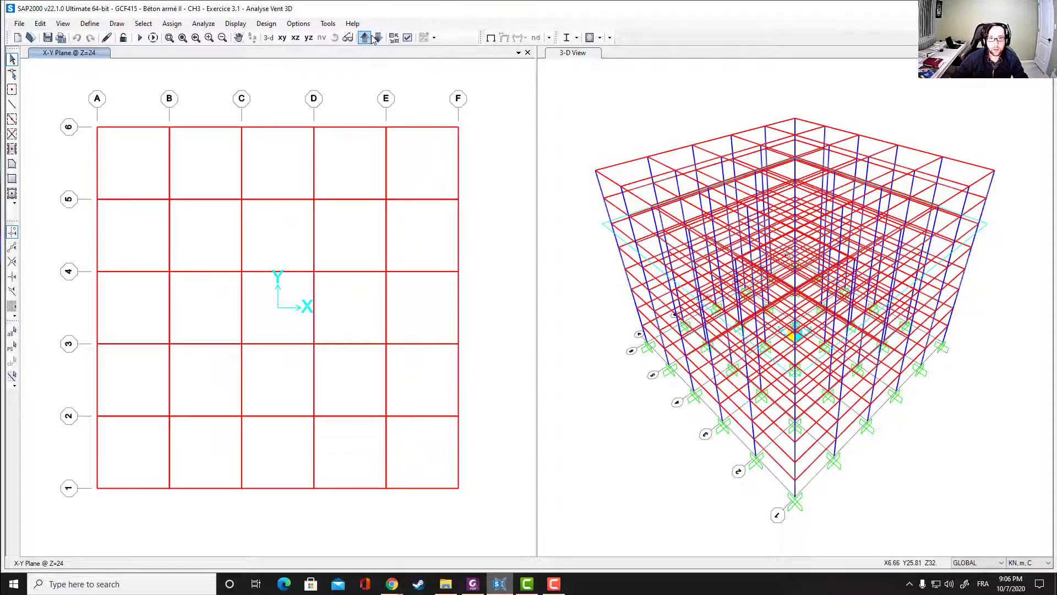
click(377, 38)
click(377, 37)
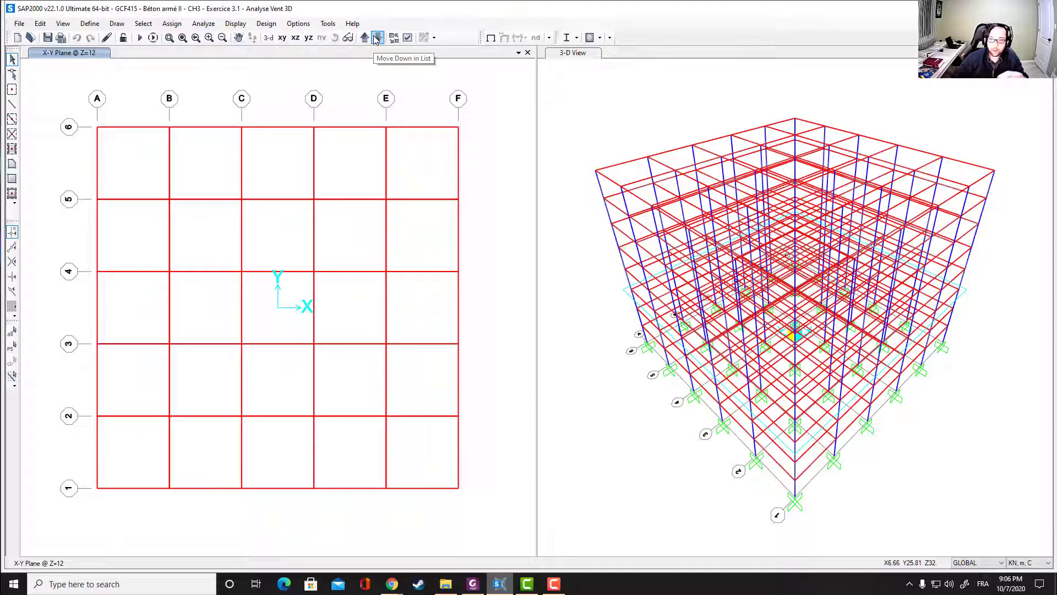
click(378, 38)
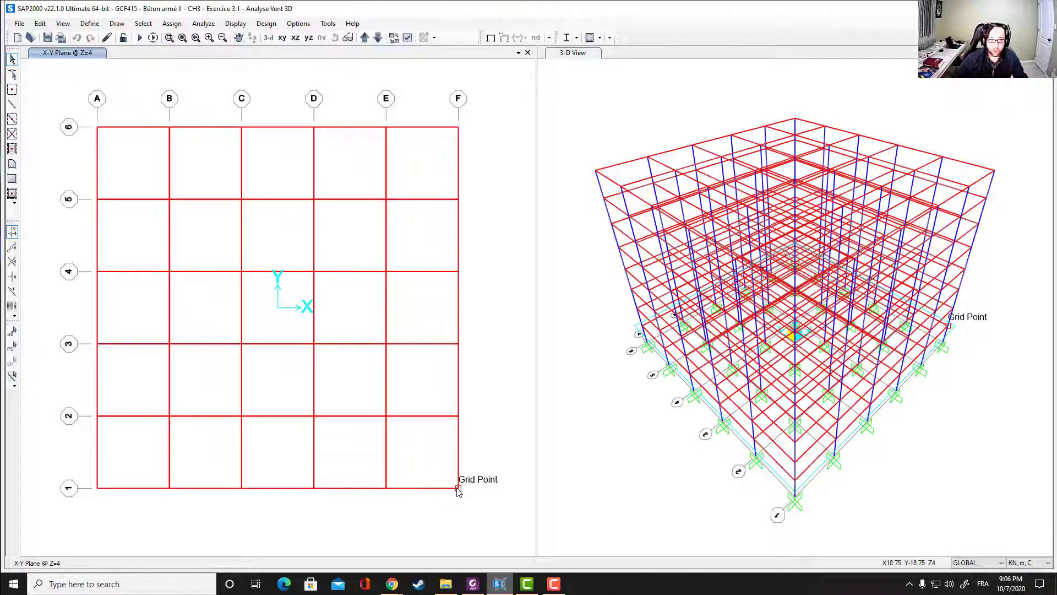
Step: Select everything on the Z=4 plan and assign the DIAPH1 joint constraint to its joints
drag(34, 88, 506, 514)
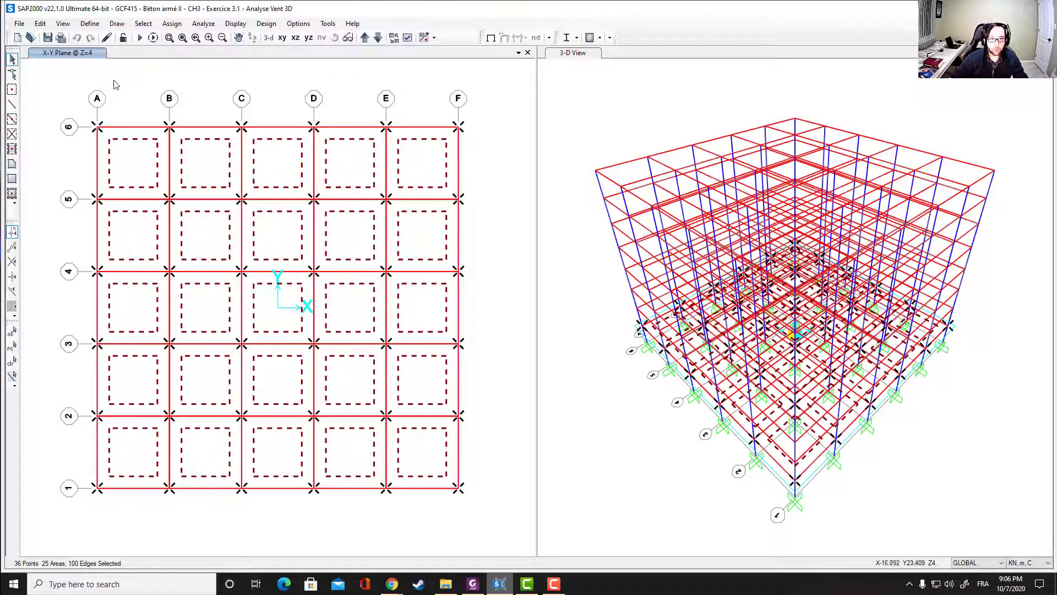
click(146, 25)
mouse_move(172, 24)
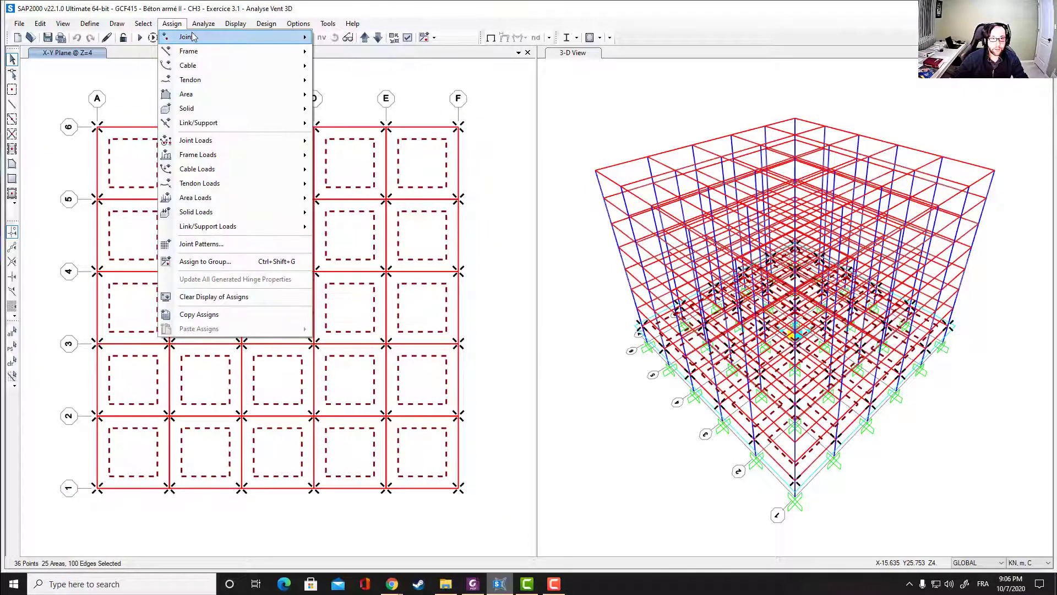
mouse_move(202, 39)
click(353, 52)
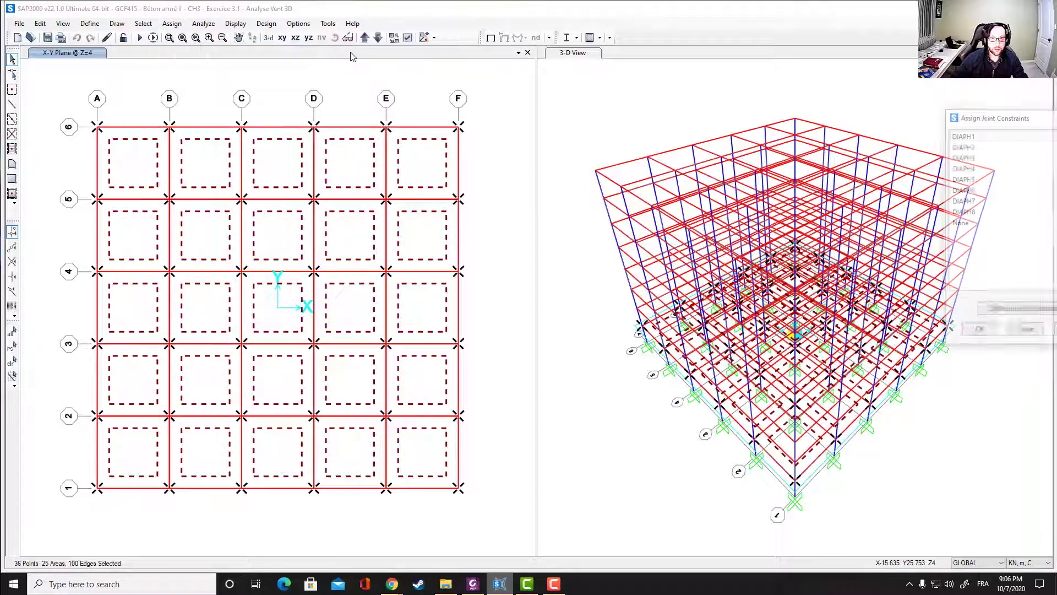
drag(1053, 120, 378, 114)
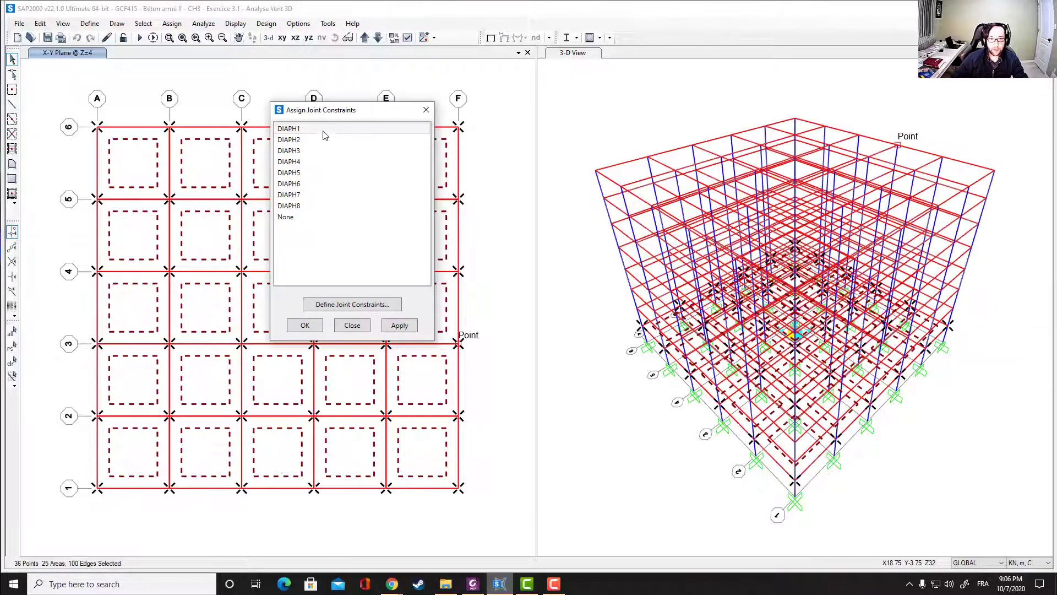
click(317, 131)
click(400, 326)
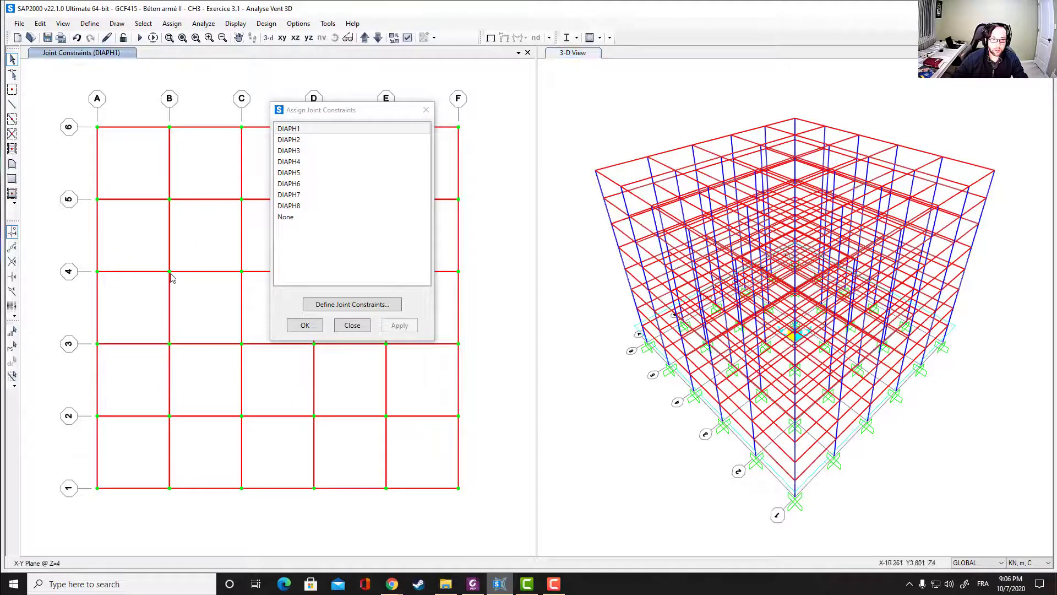
drag(351, 112, 642, 123)
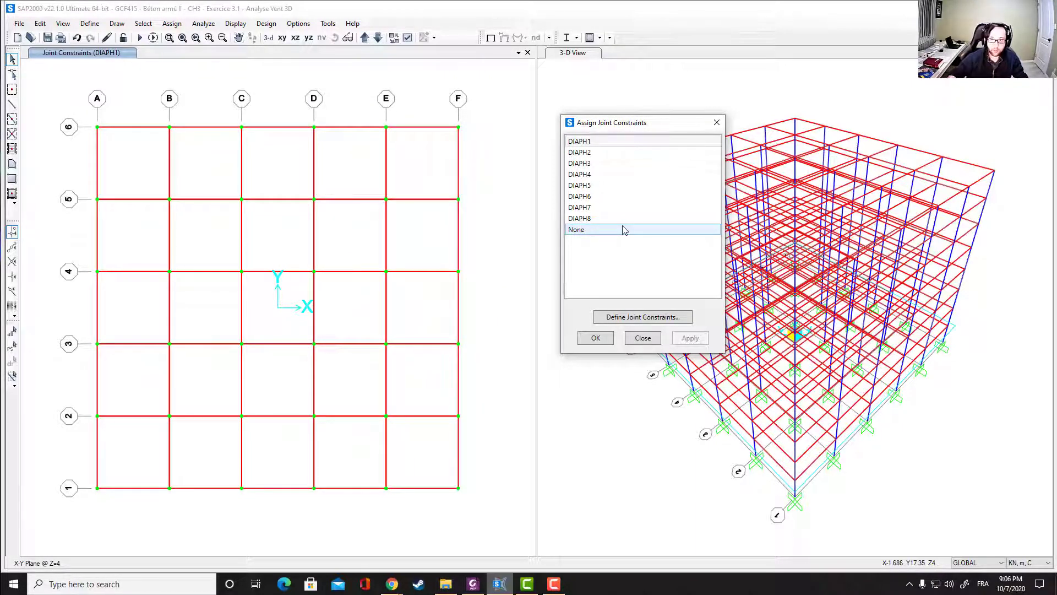
Step: Step the X-Y plan view up to the Z=8 level and rotate the 3D view to a flatter angle
drag(621, 123, 601, 130)
click(364, 37)
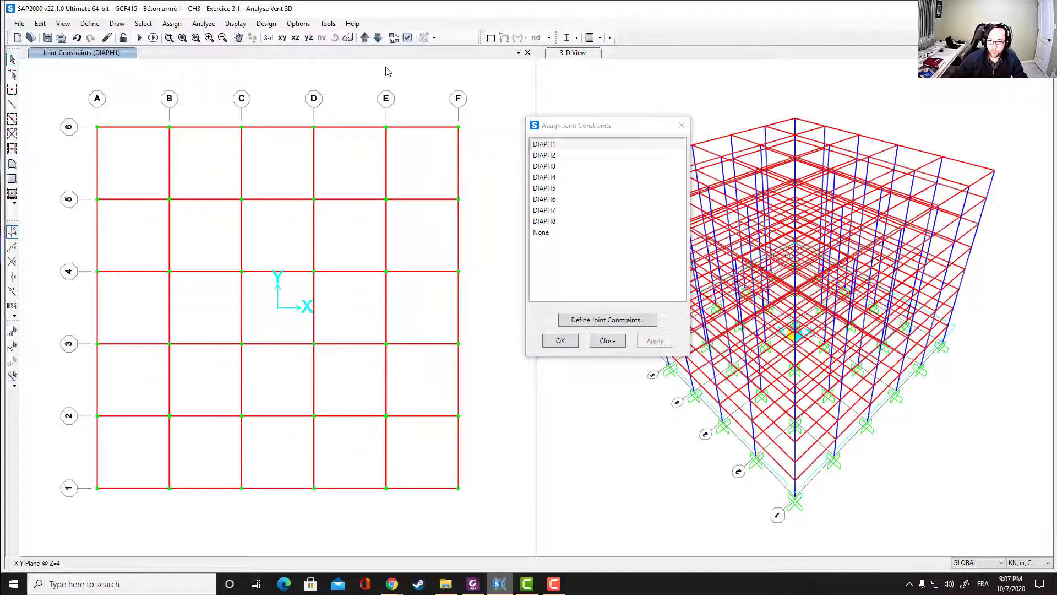
click(365, 38)
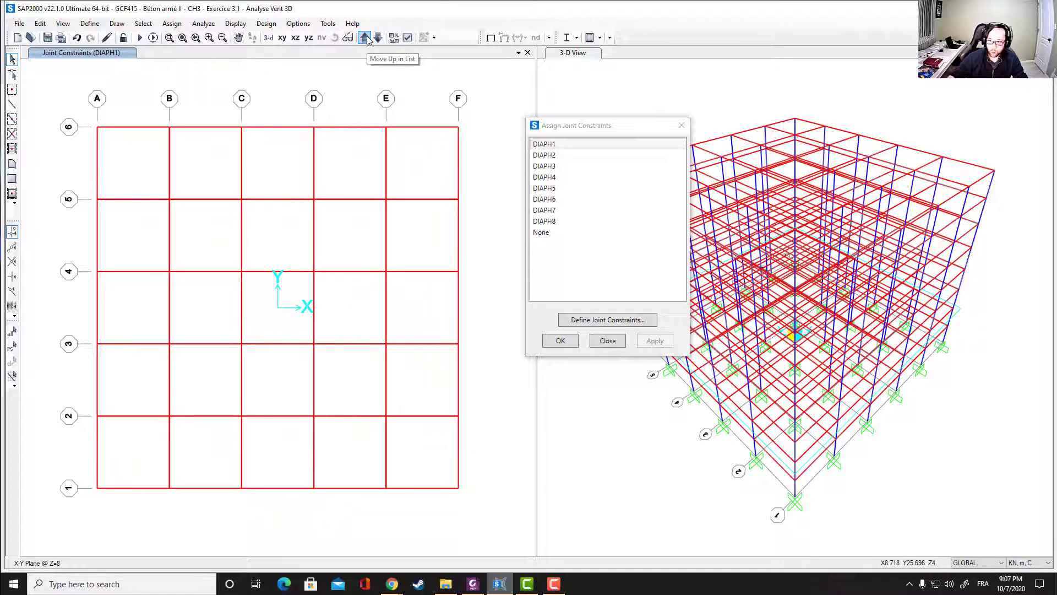
drag(609, 126, 403, 124)
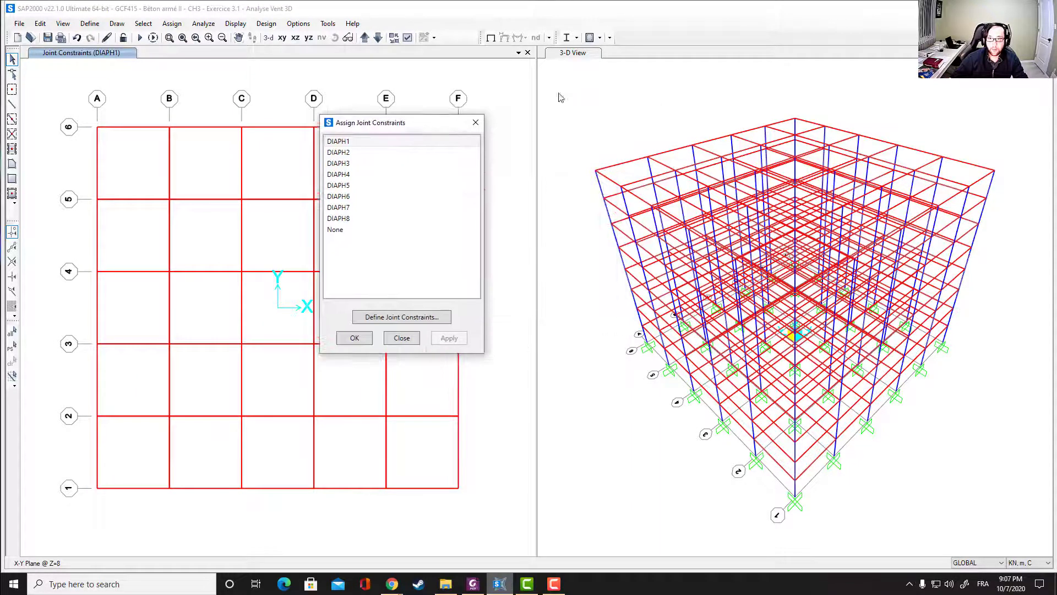
click(546, 99)
drag(967, 333, 963, 246)
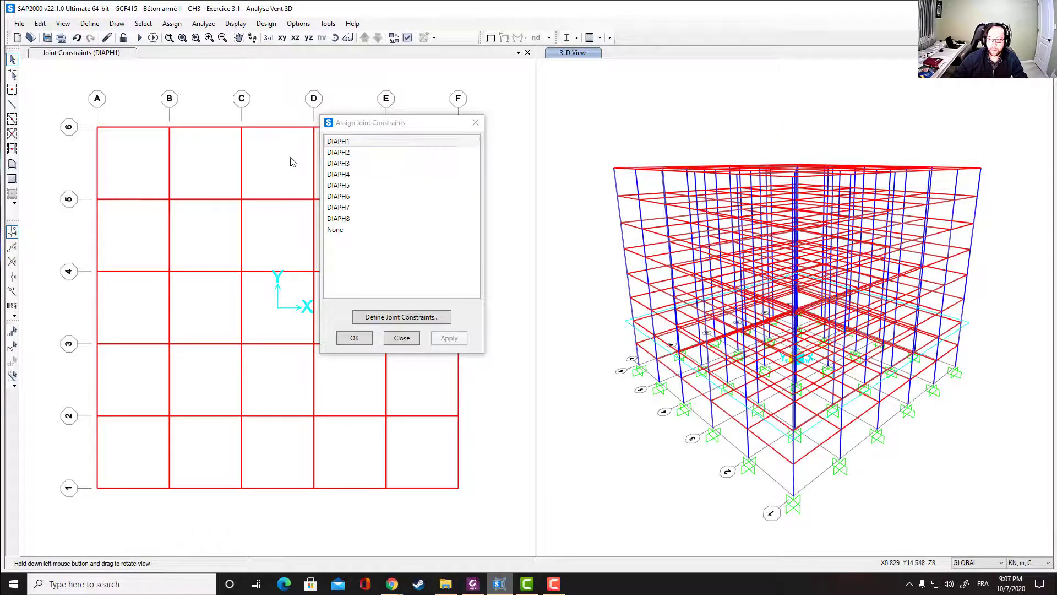
drag(392, 126, 608, 107)
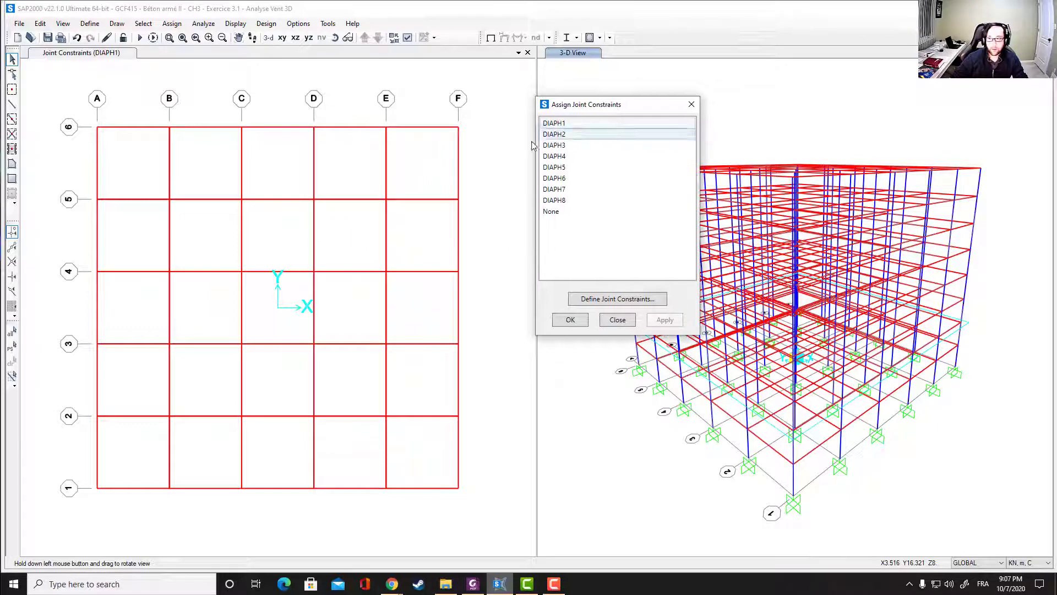
Step: Select everything on the Z=8 plan and assign the DIAPH2 joint constraint to its joints
drag(41, 88, 491, 514)
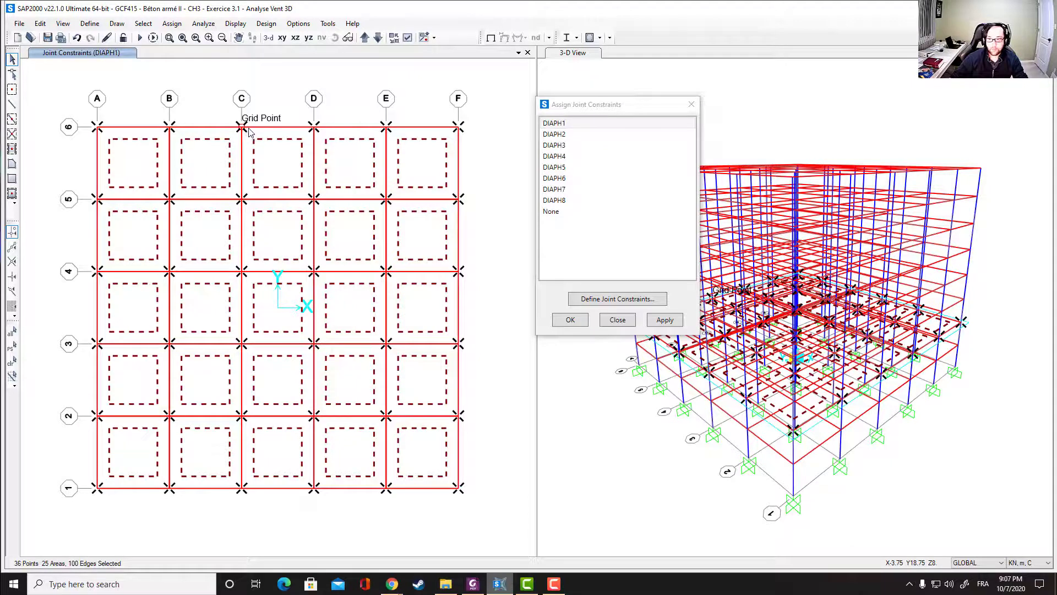
click(172, 23)
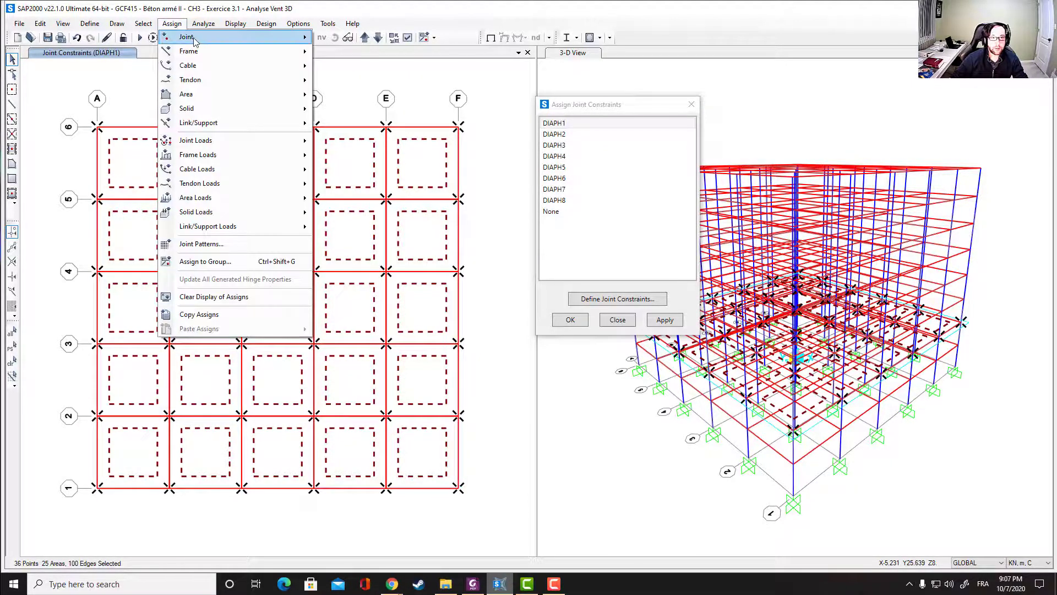
mouse_move(304, 38)
click(352, 52)
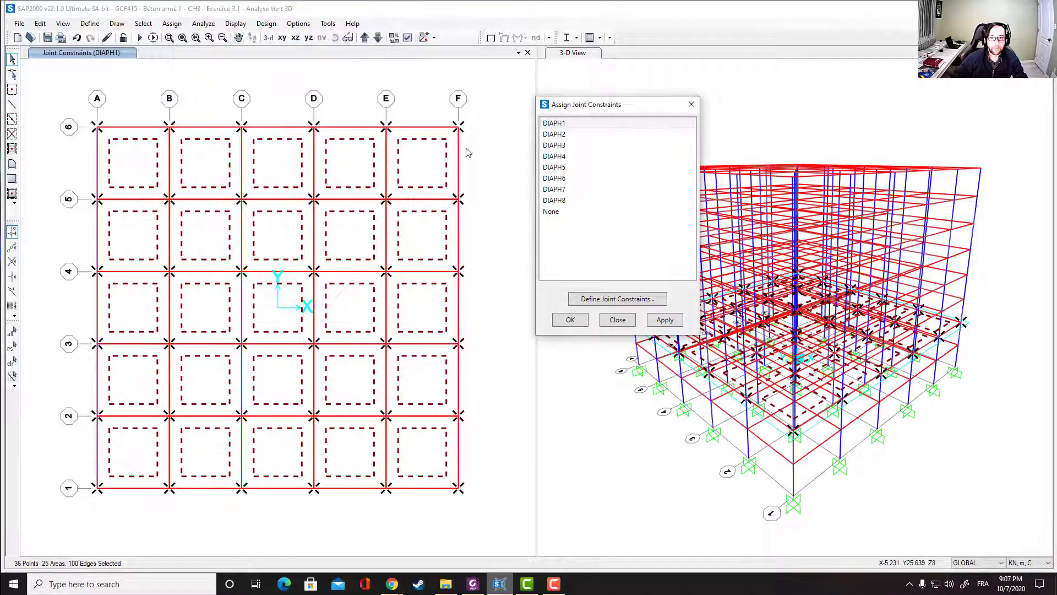
click(559, 134)
click(665, 320)
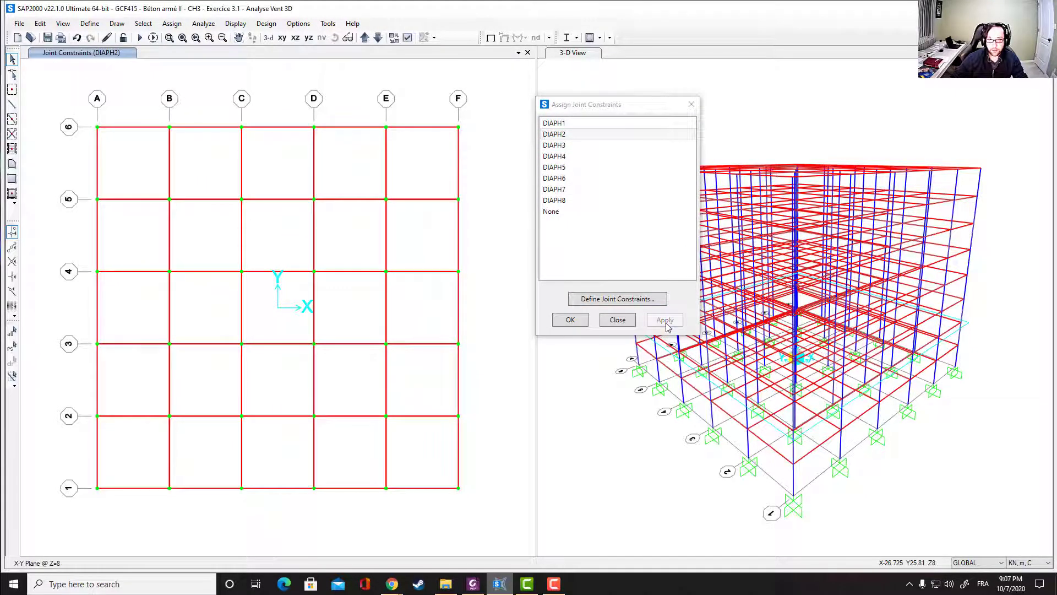
Step: Select everything on the Z=12 plan and assign the DIAPH3 joint constraint to its joints
click(365, 38)
drag(56, 90, 489, 512)
click(557, 146)
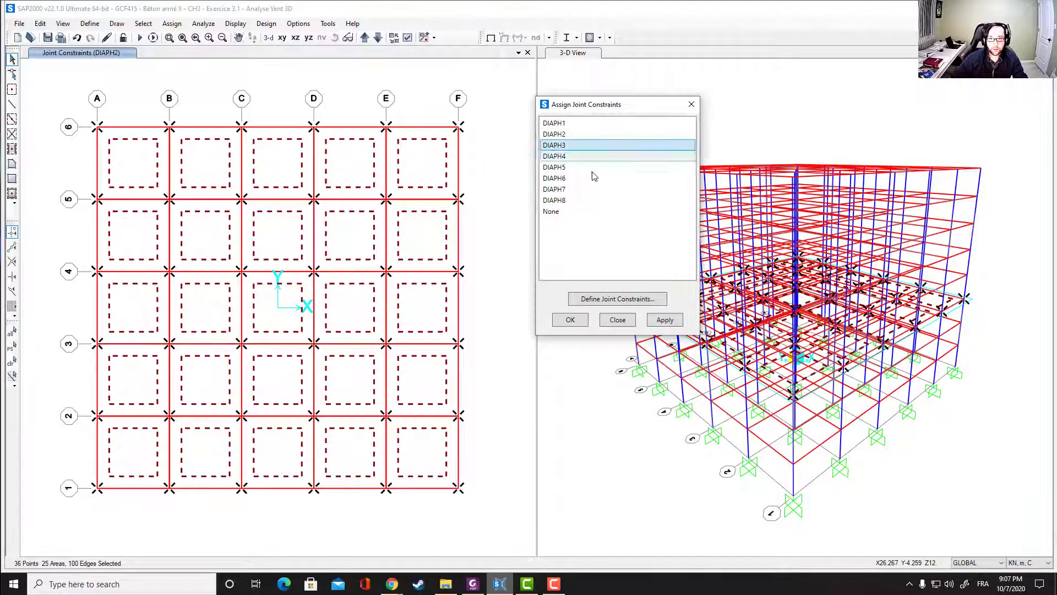
click(667, 324)
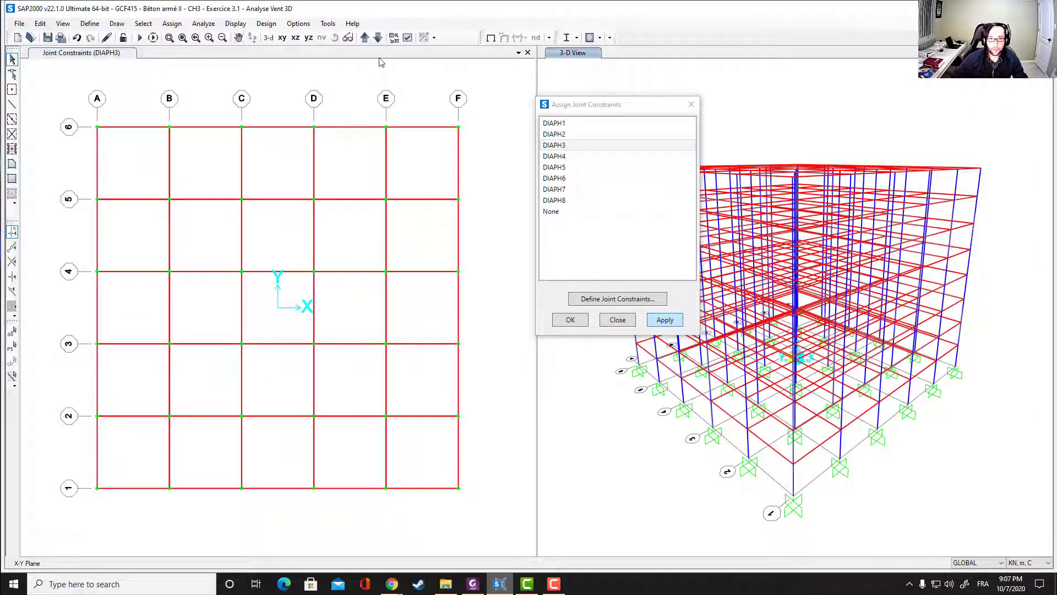
Step: Select everything on the Z=16 plan and assign the DIAPH4 joint constraint to its joints
click(363, 41)
drag(65, 90, 488, 501)
click(553, 156)
click(666, 325)
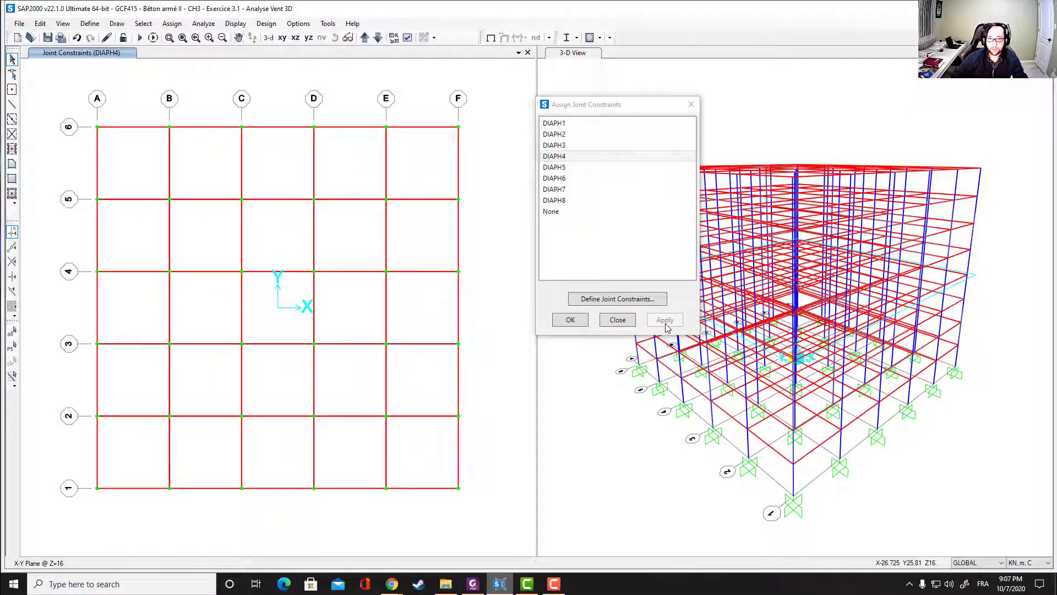
Step: Select everything on the Z=20 plan and assign the DIAPH5 joint constraint to its joints
click(365, 37)
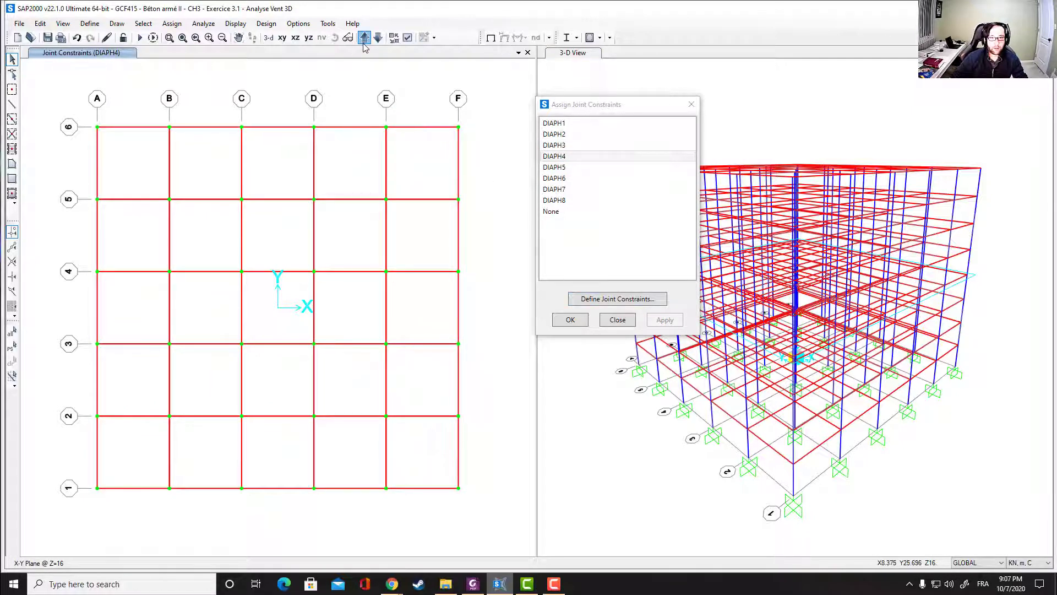
drag(105, 146, 65, 97)
drag(212, 235, 497, 507)
click(555, 167)
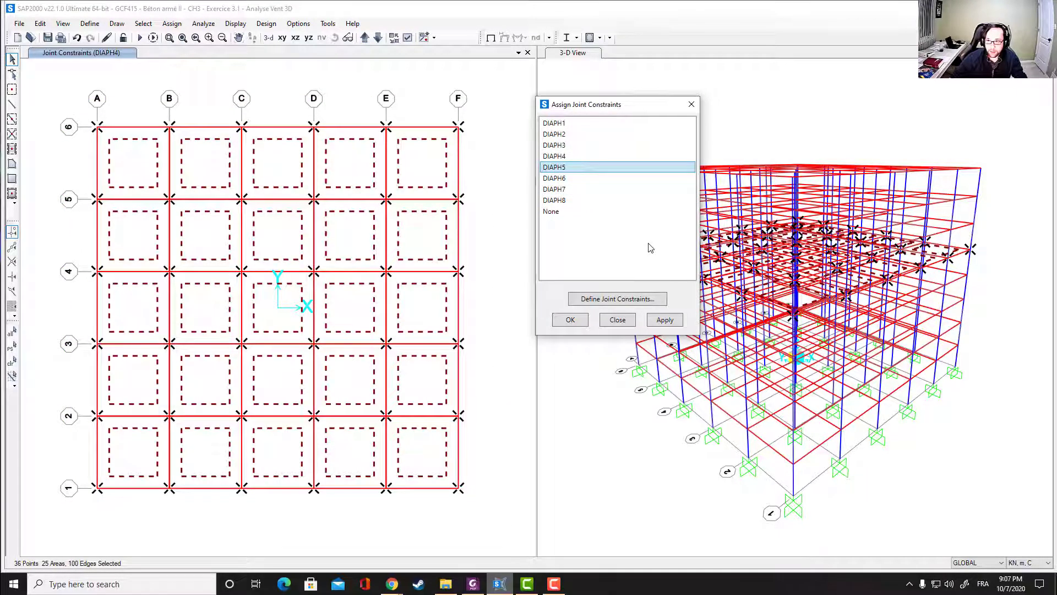
click(665, 320)
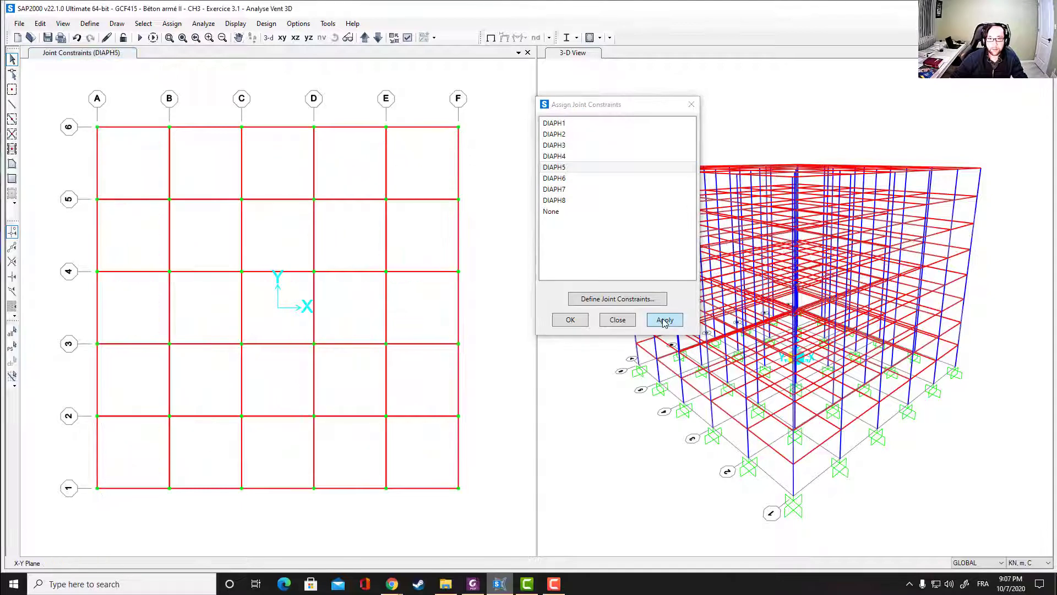
Step: Select everything on the Z=24 plan and assign the DIAPH6 joint constraint to its joints
click(365, 37)
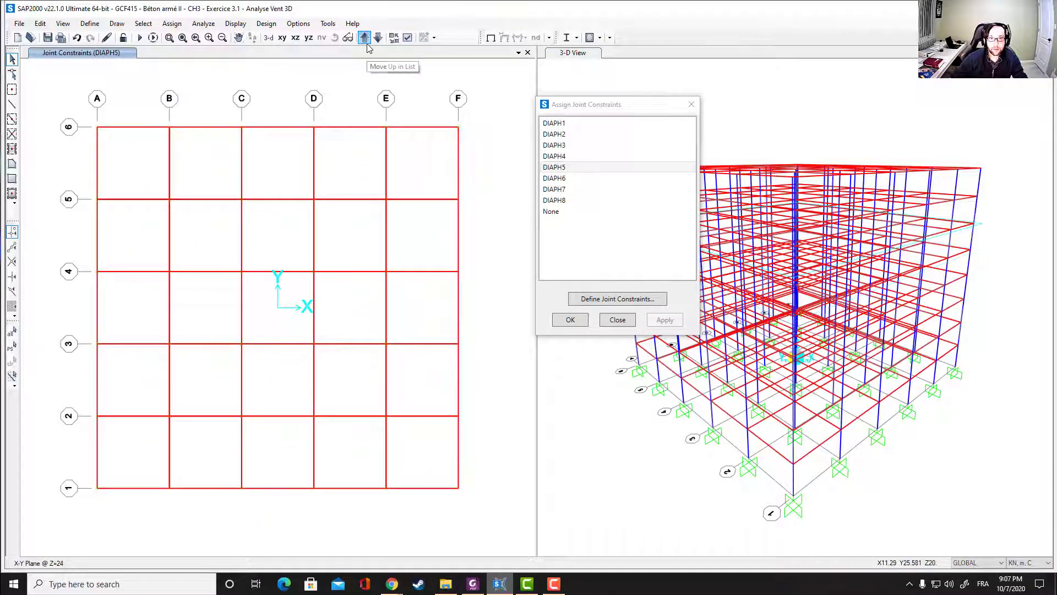
drag(94, 90, 491, 515)
click(585, 178)
click(664, 321)
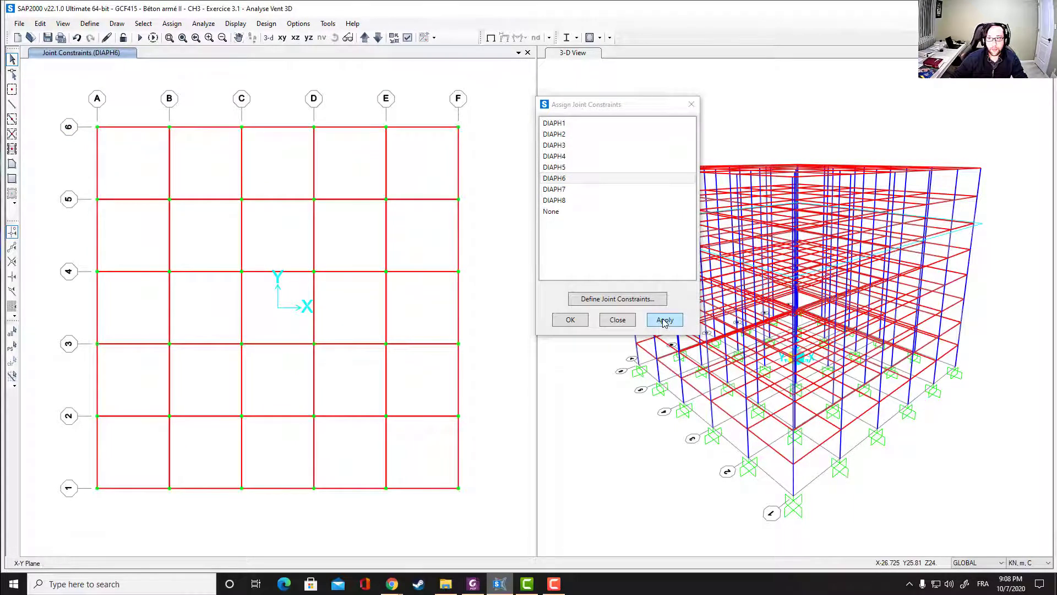
Step: Select everything on the Z=28 plan and assign the DIAPH7 joint constraint to its joints
click(365, 36)
drag(52, 91, 488, 506)
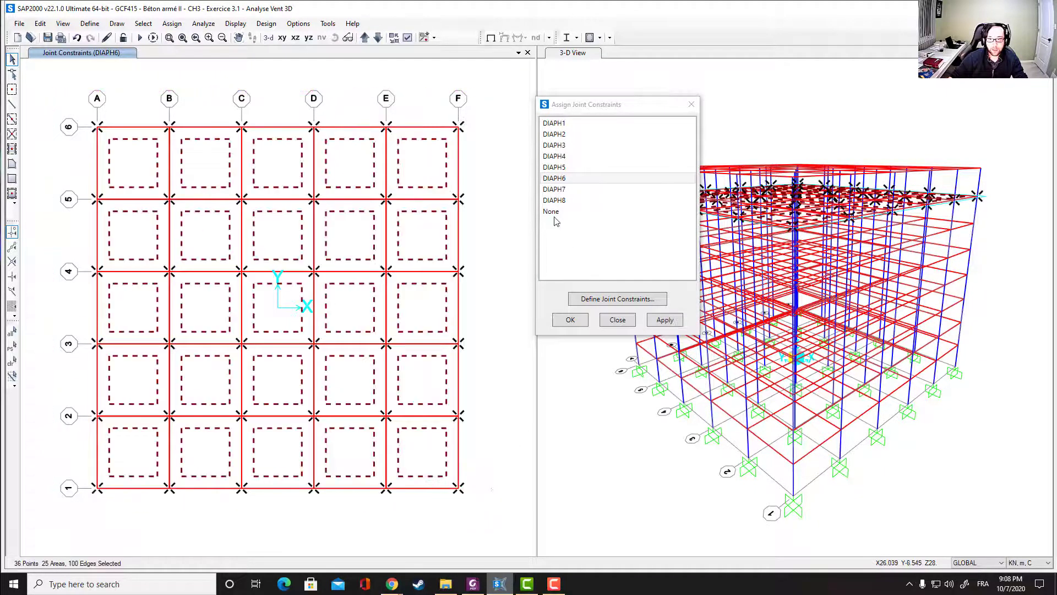
click(560, 190)
click(662, 320)
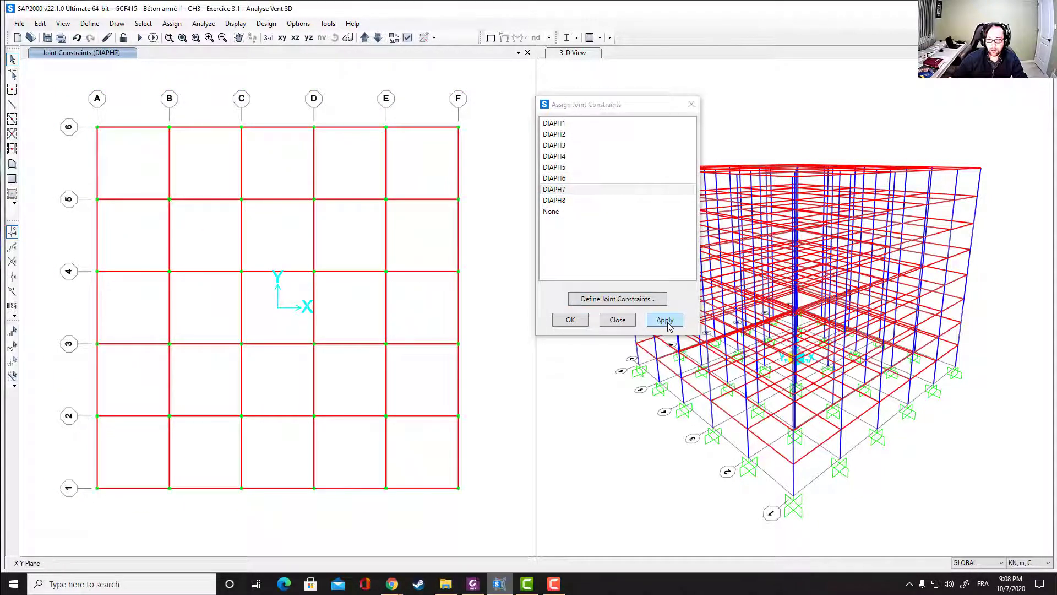
Step: Select everything on the Z=32 plan, assign the DIAPH8 joint constraint to its joints and finish the constraint assignment
click(365, 37)
drag(72, 94, 492, 504)
click(562, 201)
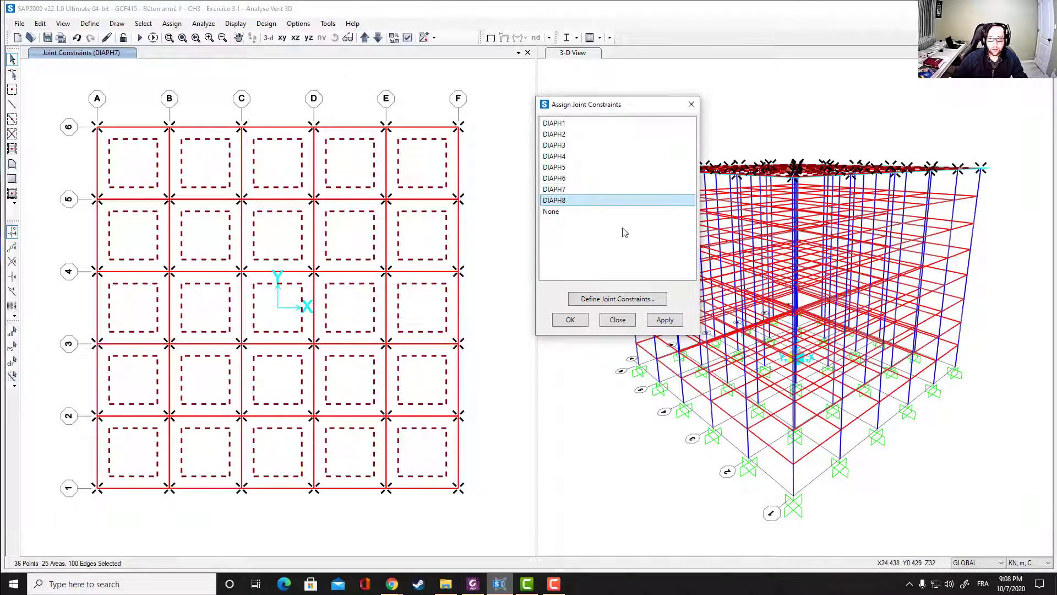
click(664, 323)
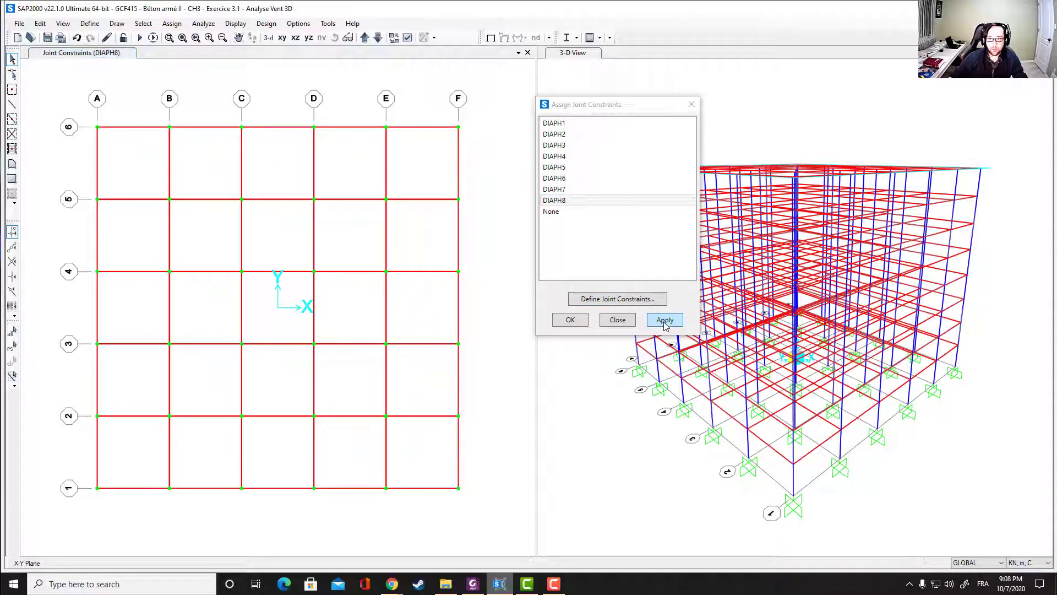
click(571, 320)
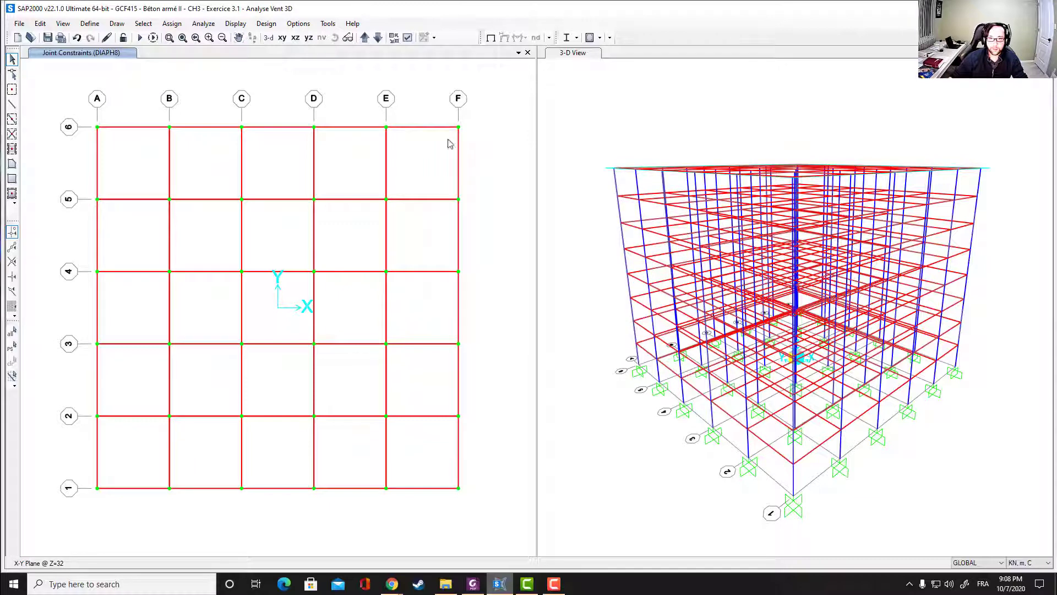
click(295, 37)
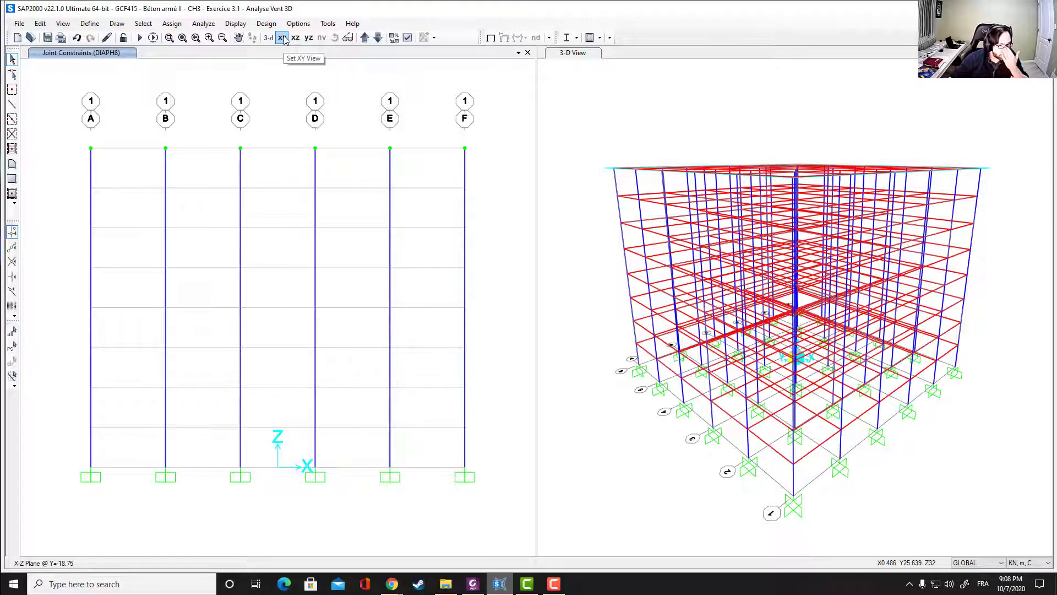
click(282, 38)
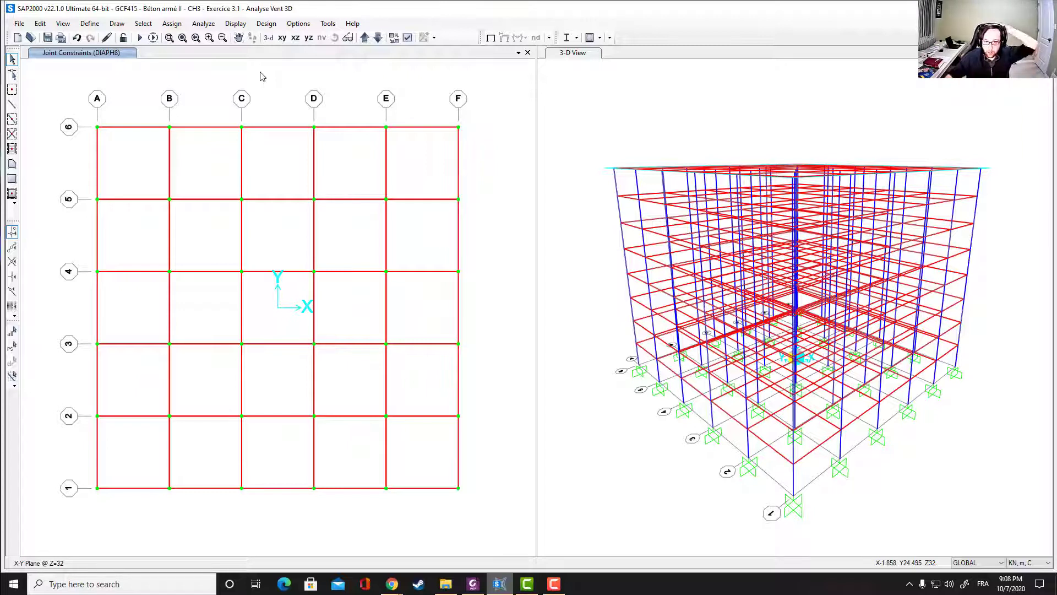
Step: Add a load pattern named WIND of type Wind with NBCC 2015 as its auto lateral load pattern
click(87, 24)
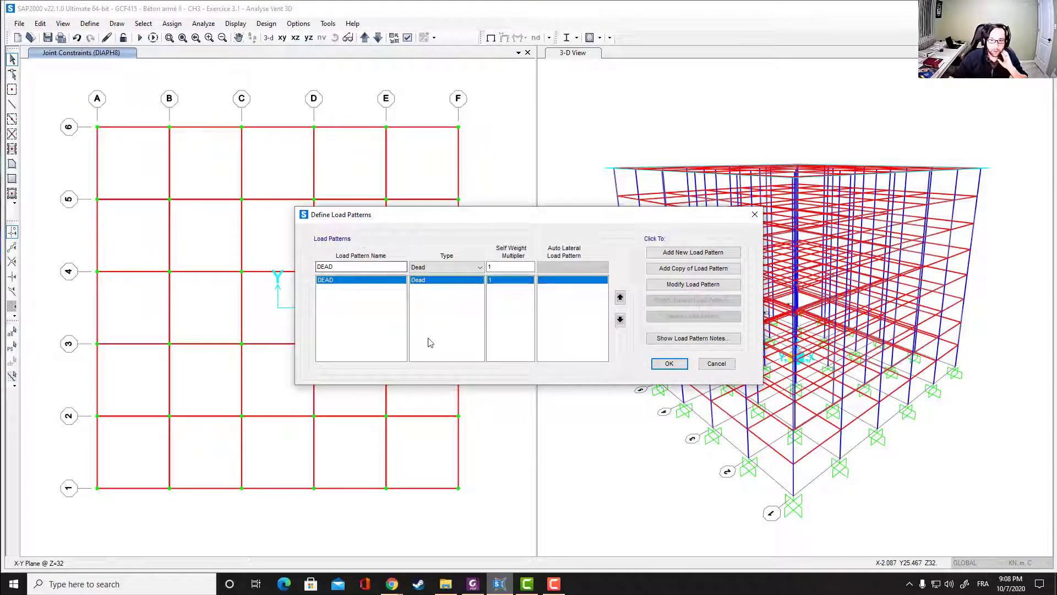
click(362, 268)
drag(362, 268, 317, 272)
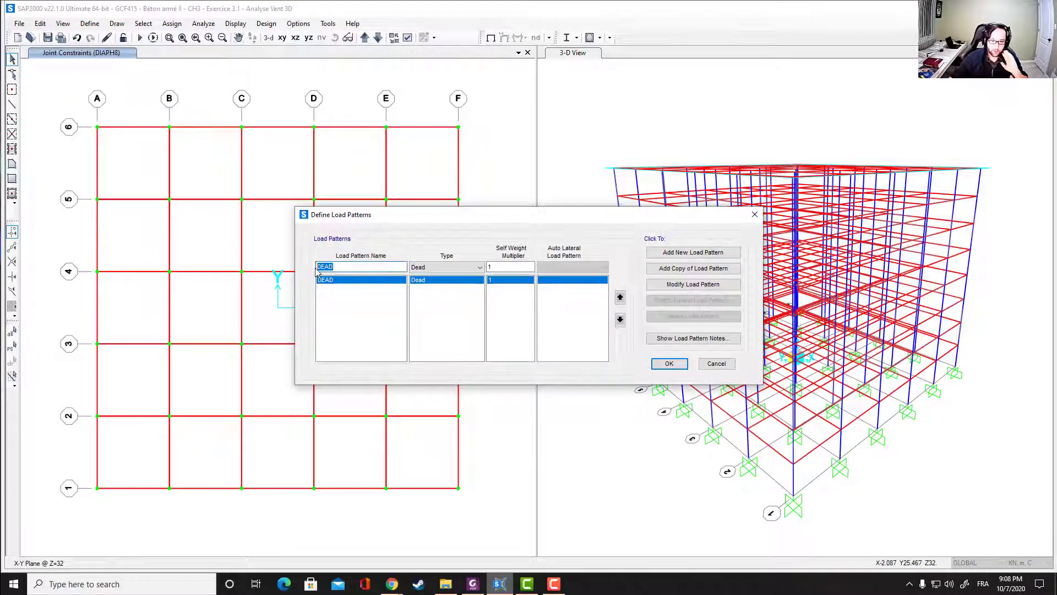
text(WIND)
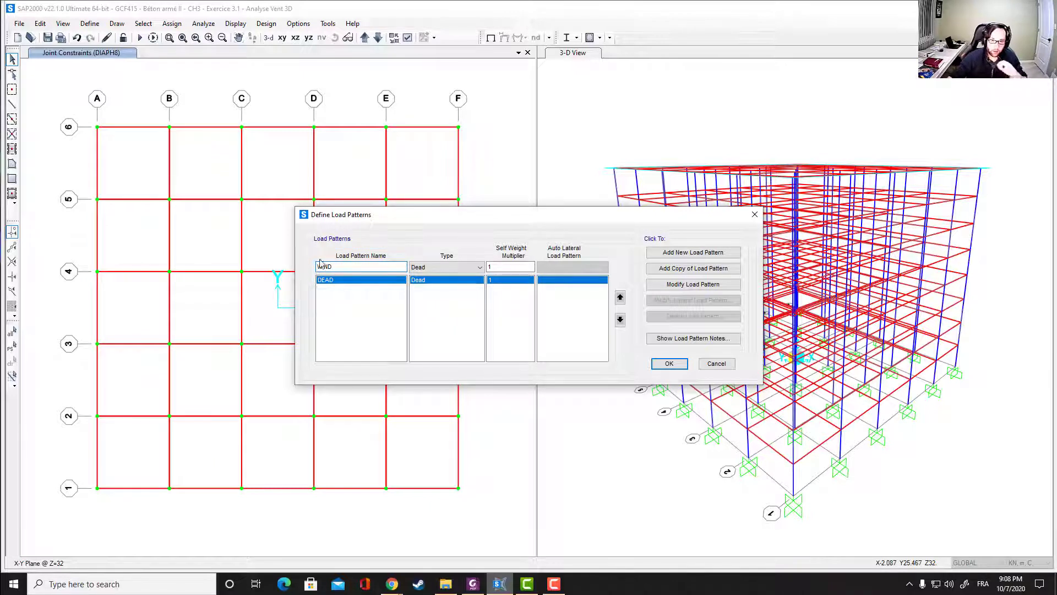
click(474, 269)
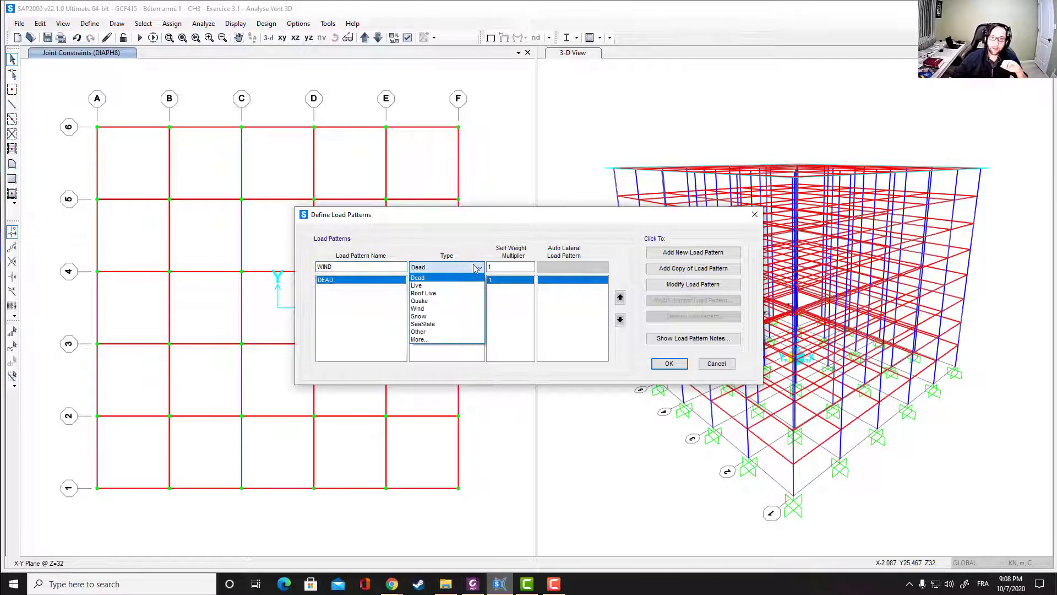
click(436, 308)
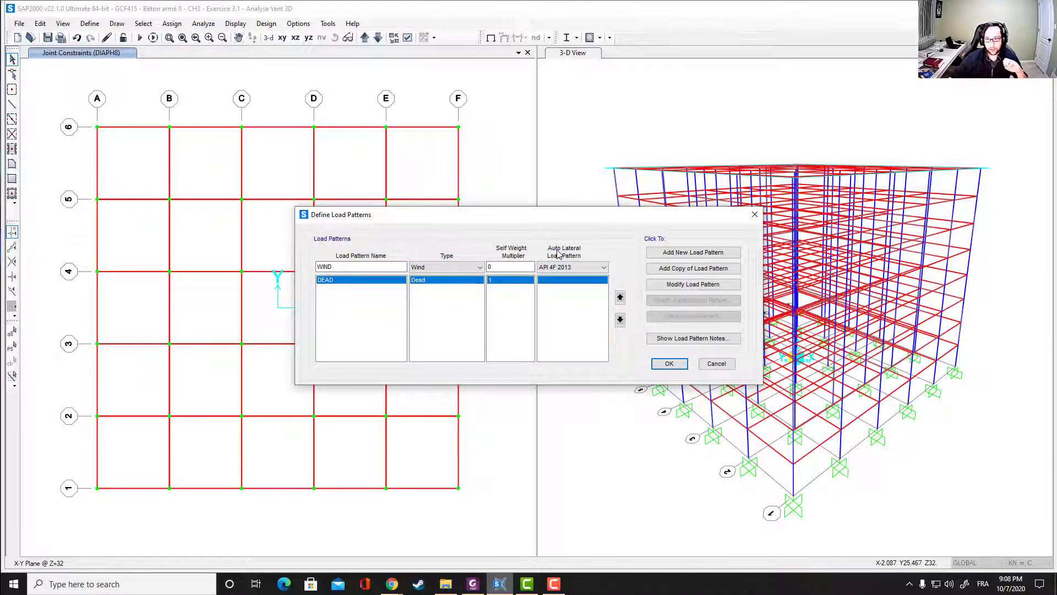
click(599, 268)
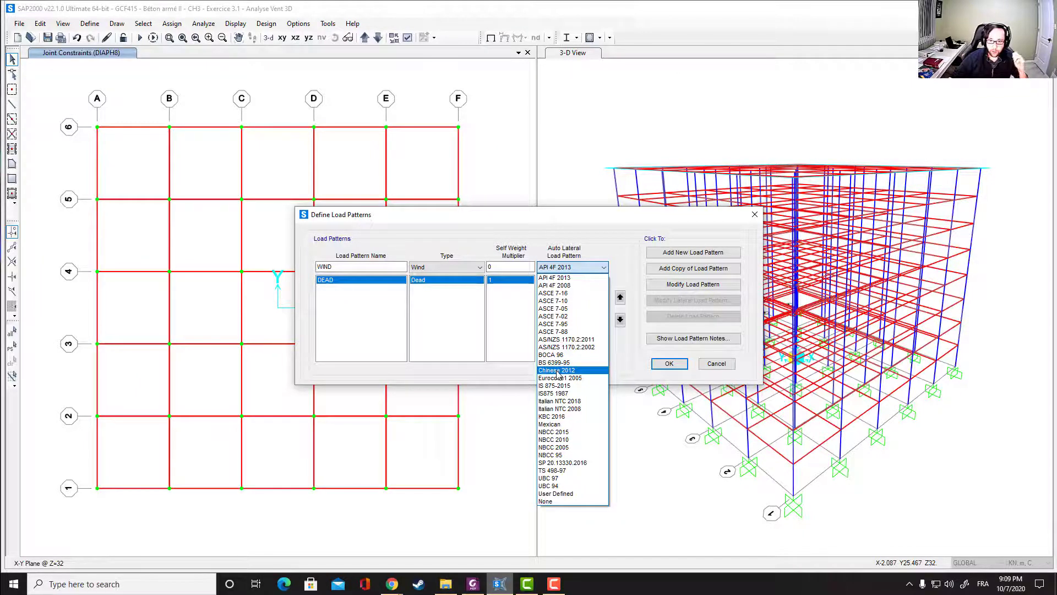
click(561, 433)
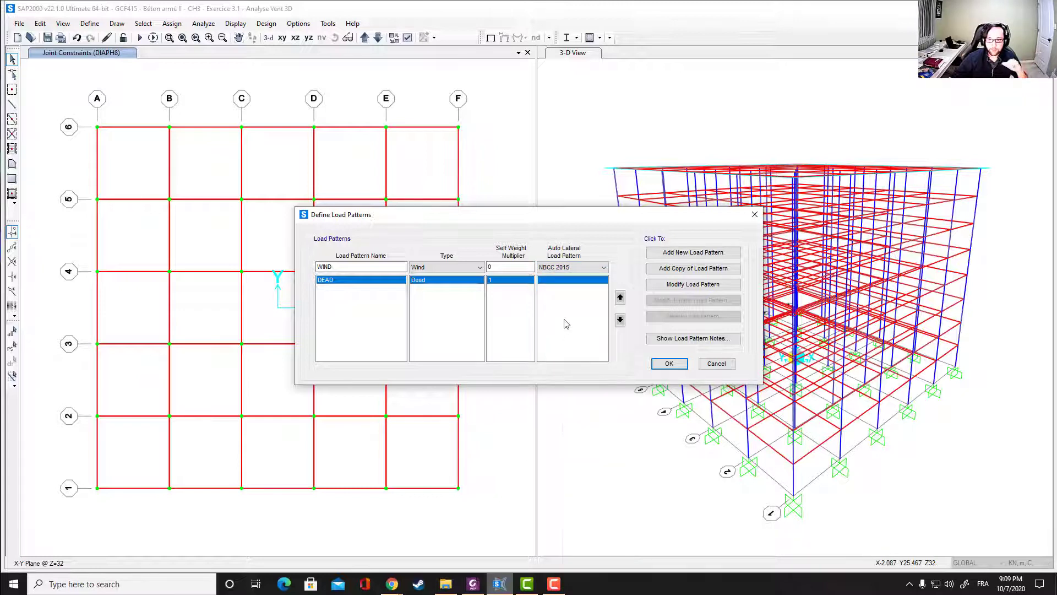
click(692, 253)
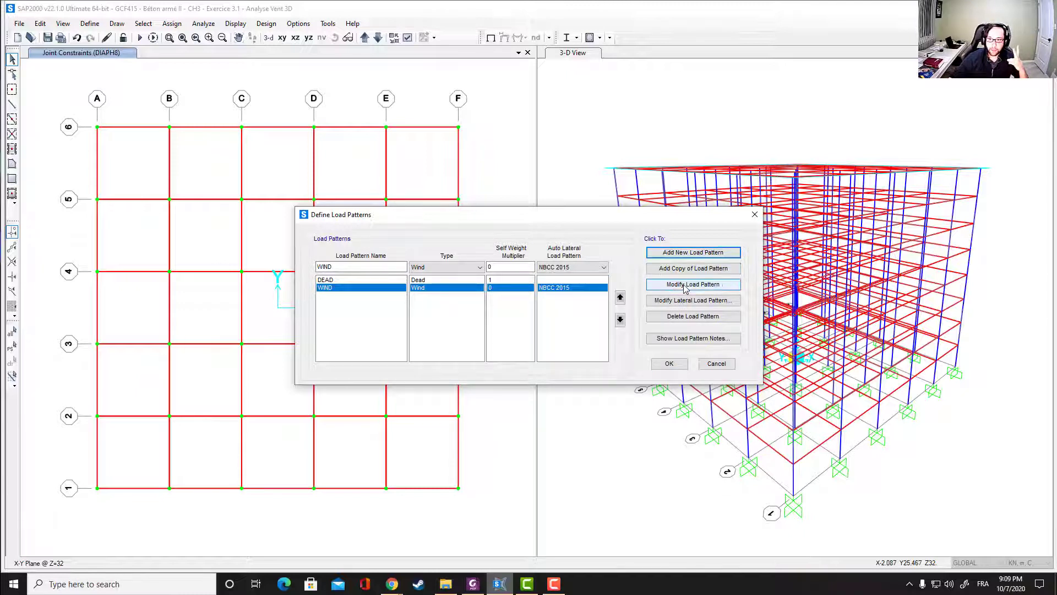
Step: Open the WIND pattern's NBCC 2015 lateral load parameters and use exposure from extents of rigid diaphragms
click(691, 300)
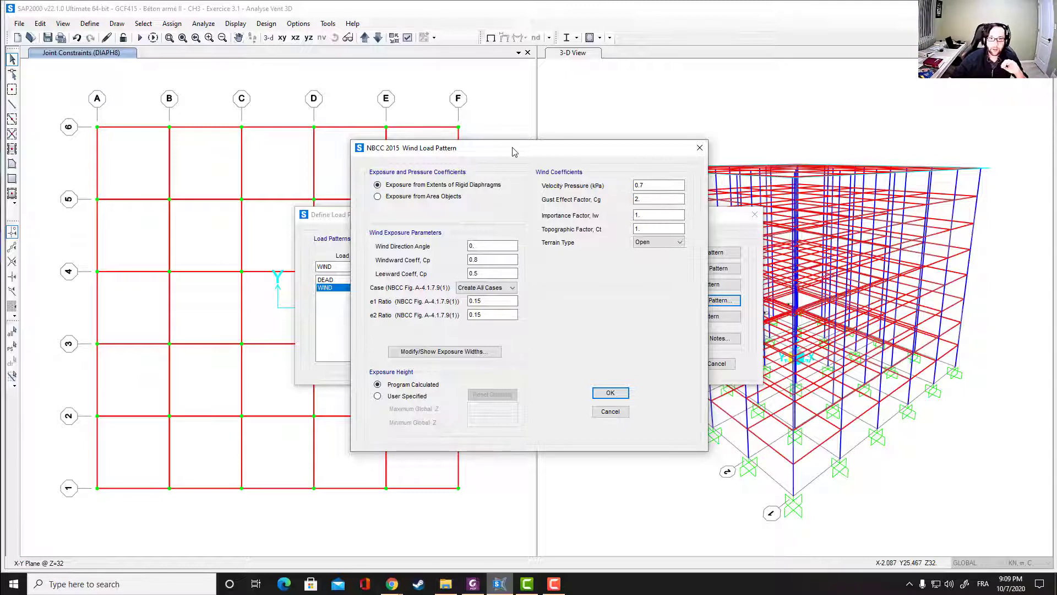
drag(513, 151, 530, 145)
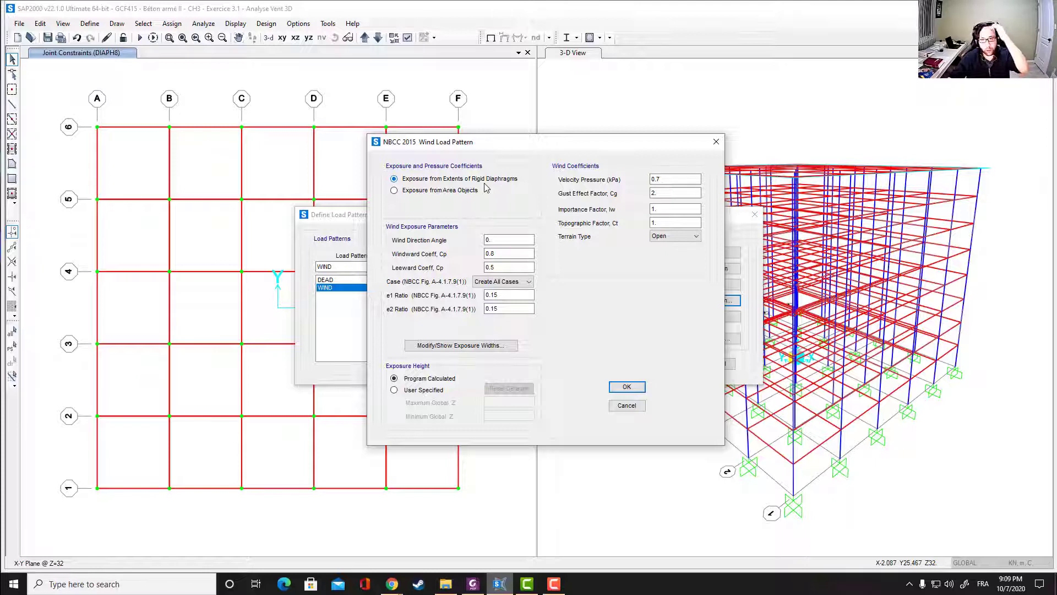
click(394, 191)
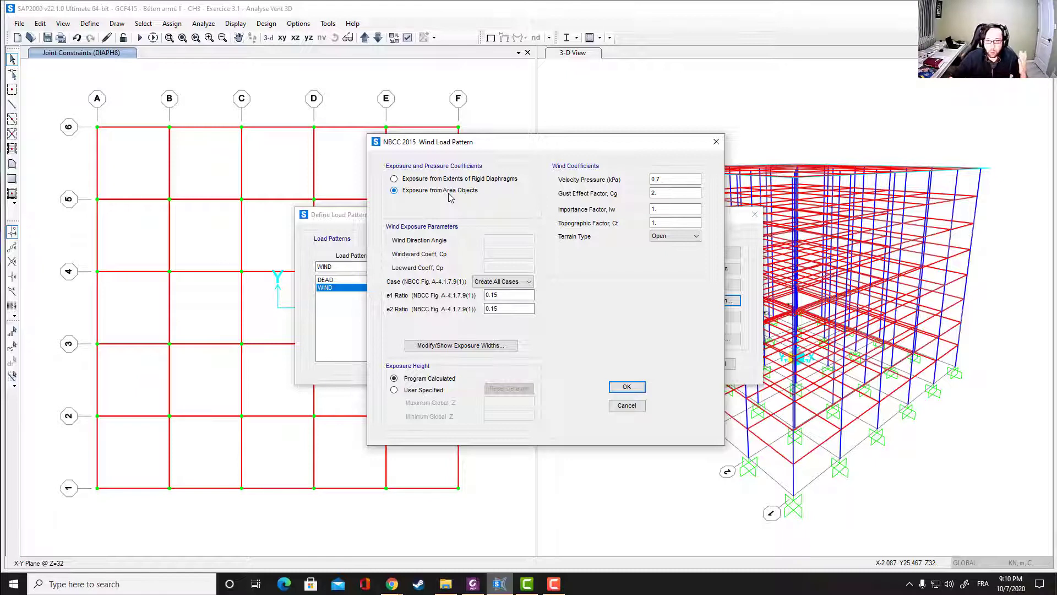
click(396, 179)
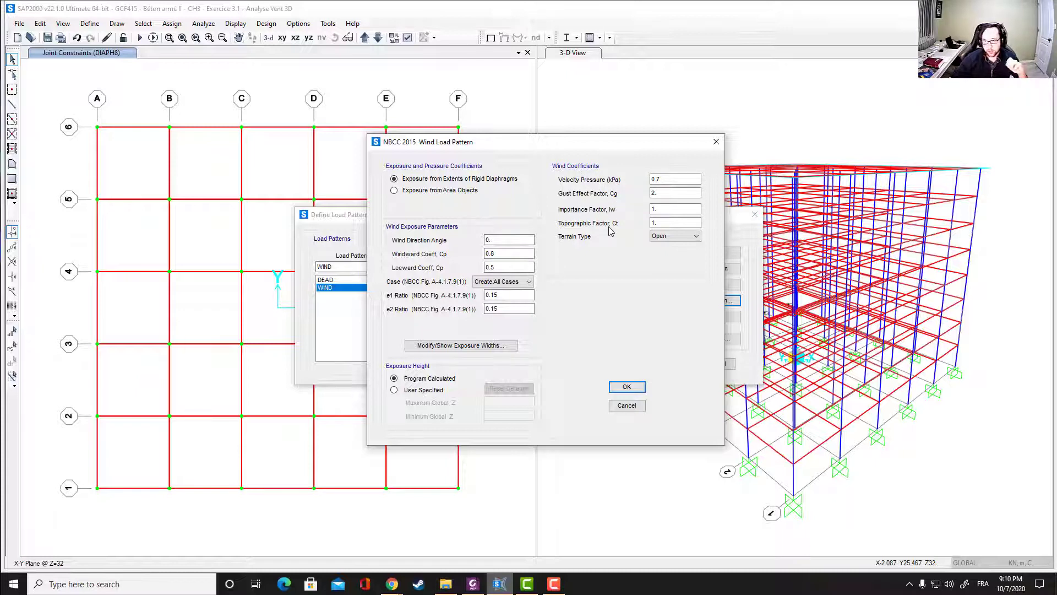
Step: Set the wind velocity pressure to 0.52 kPa and choose Open as the terrain type
click(673, 179)
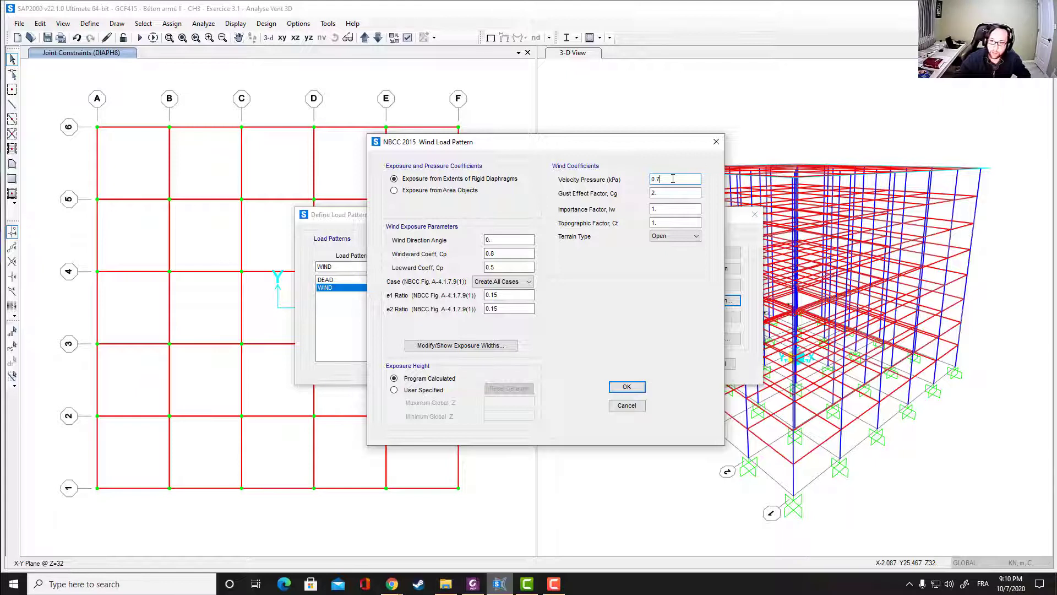
key(BackSpace)
text(52)
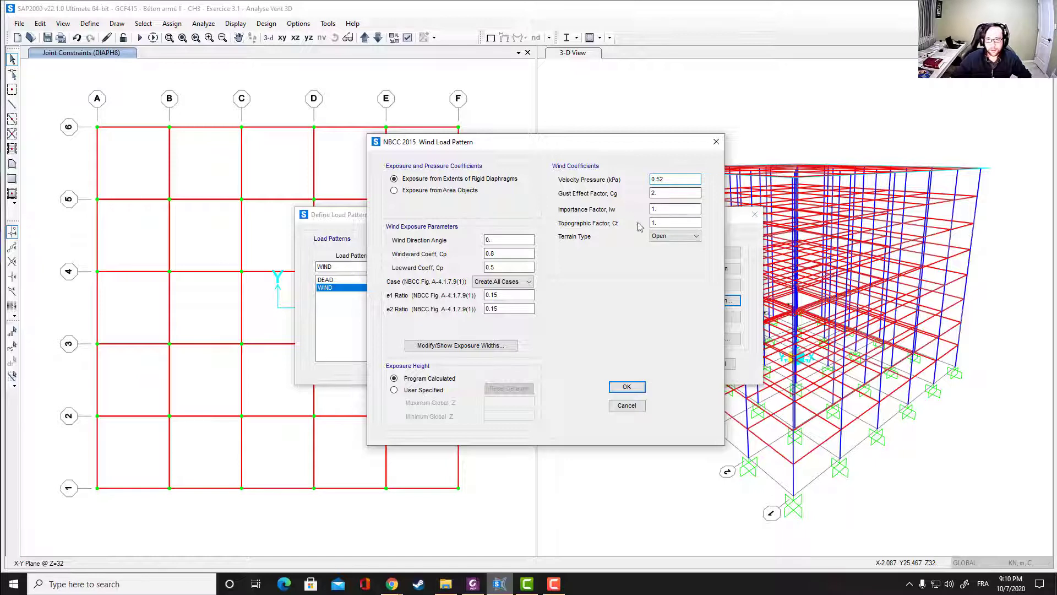
click(658, 211)
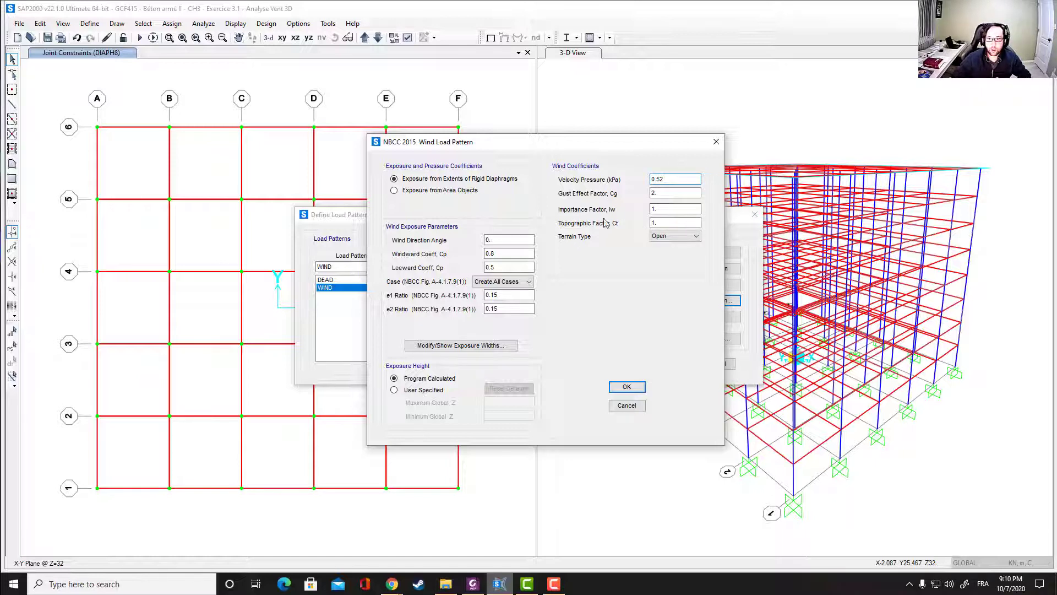
click(681, 238)
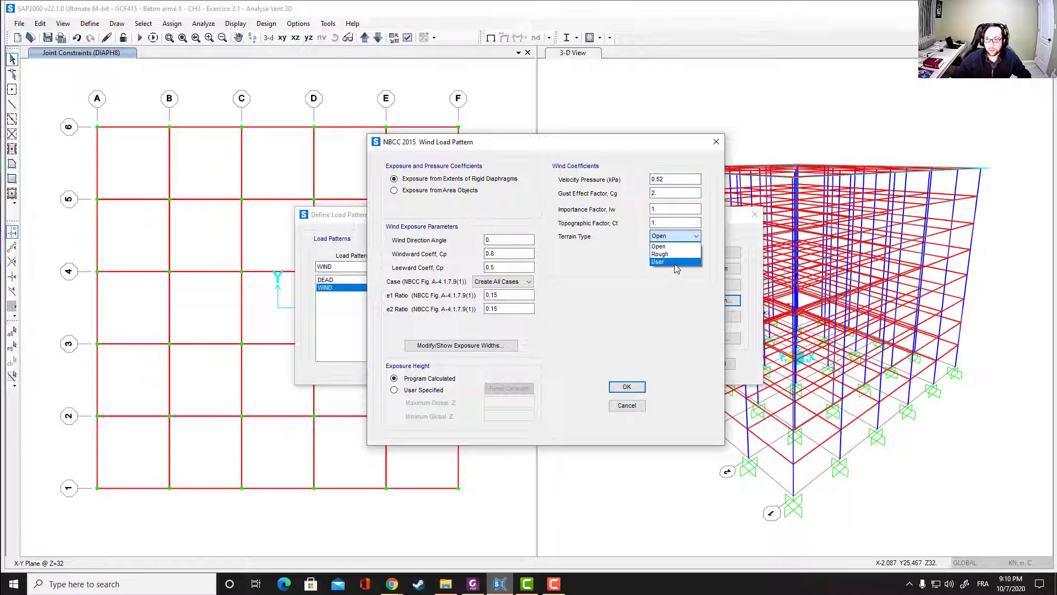
click(673, 246)
Step: Set the windward Cp to 0.77 and the leeward Cp to 0.47, keep Create All Cases, and accept the load pattern definitions
click(501, 253)
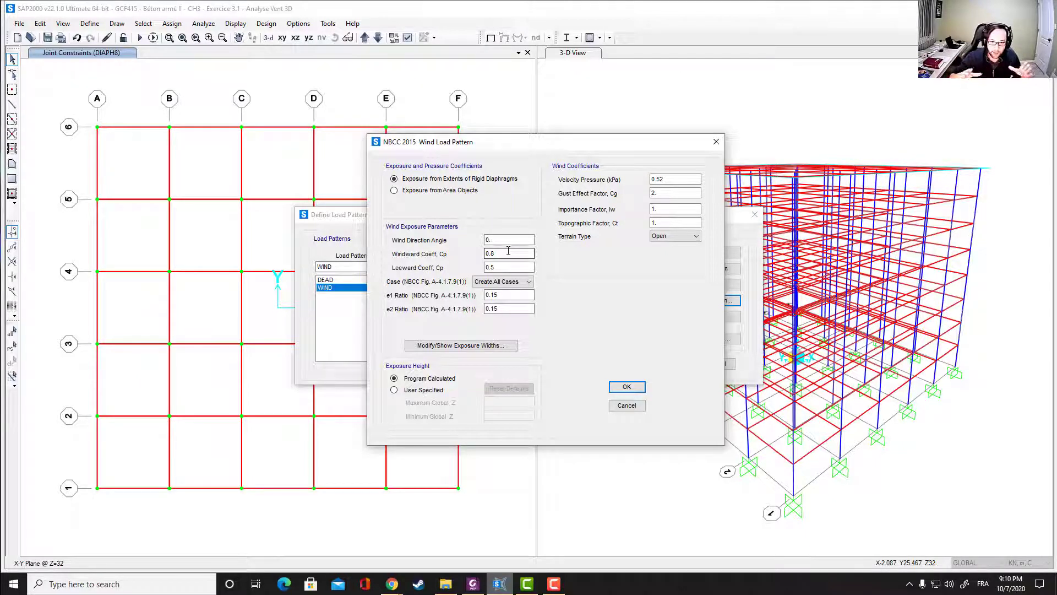
click(517, 282)
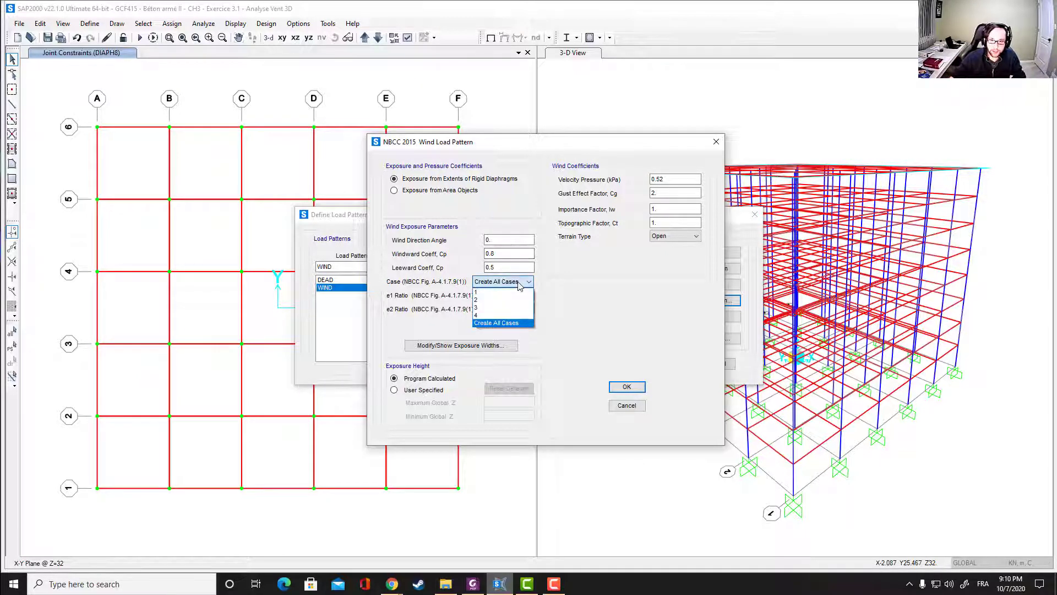
click(519, 285)
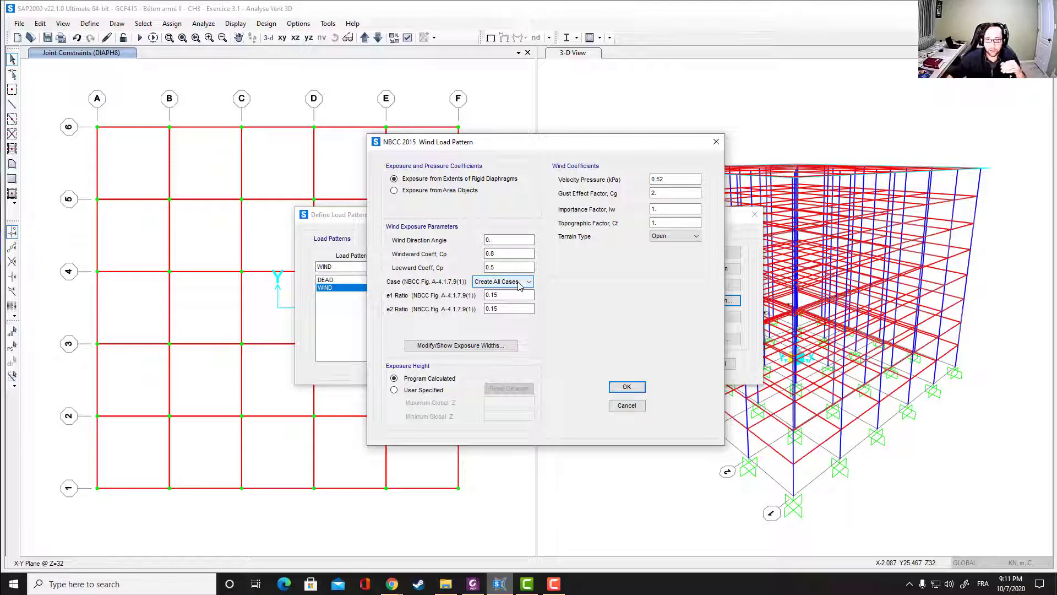
click(506, 253)
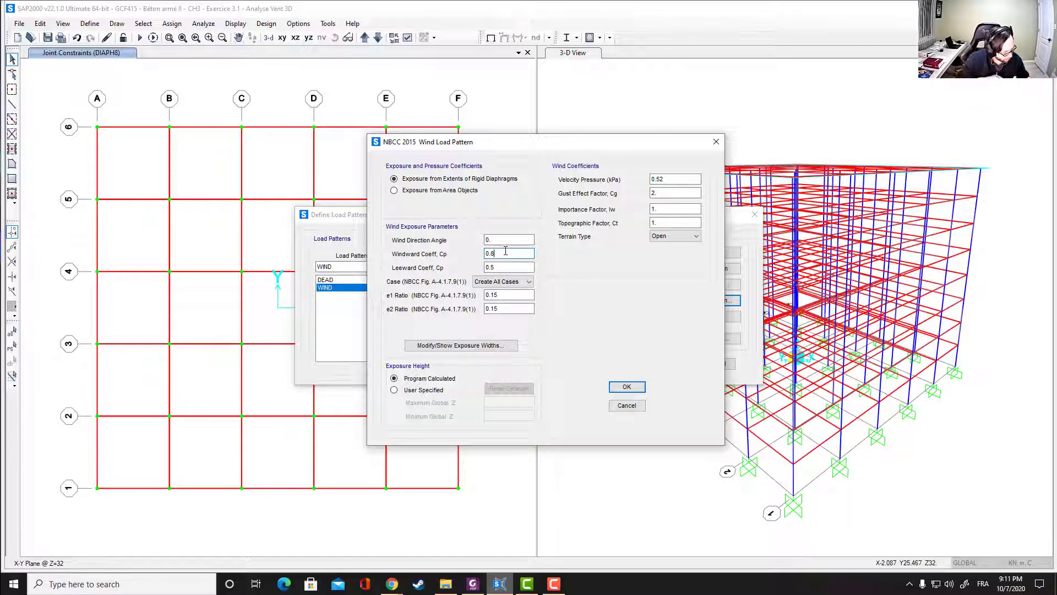
text(77)
key(Tab)
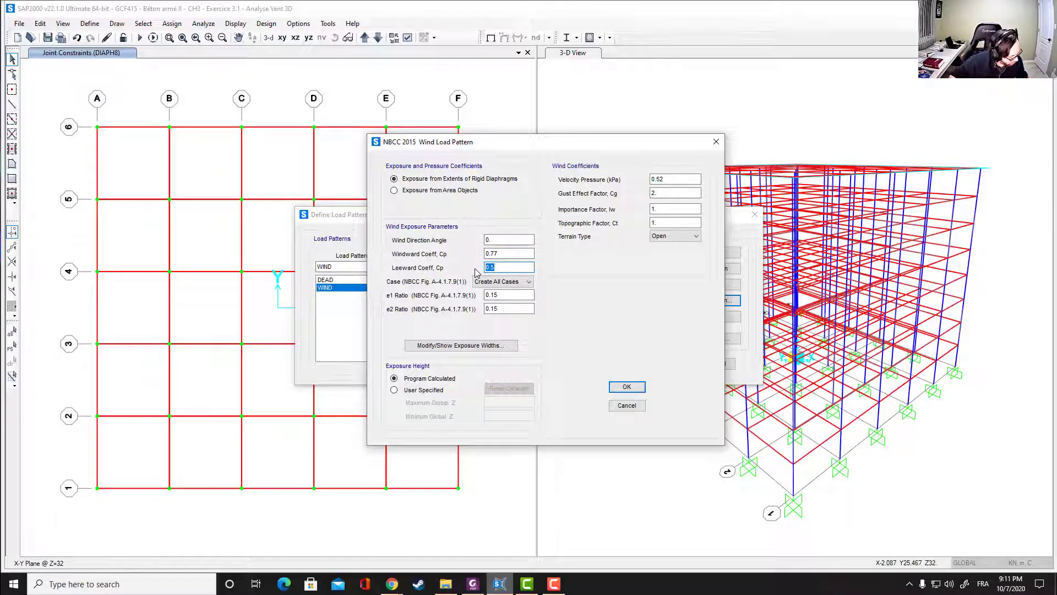
text(0)
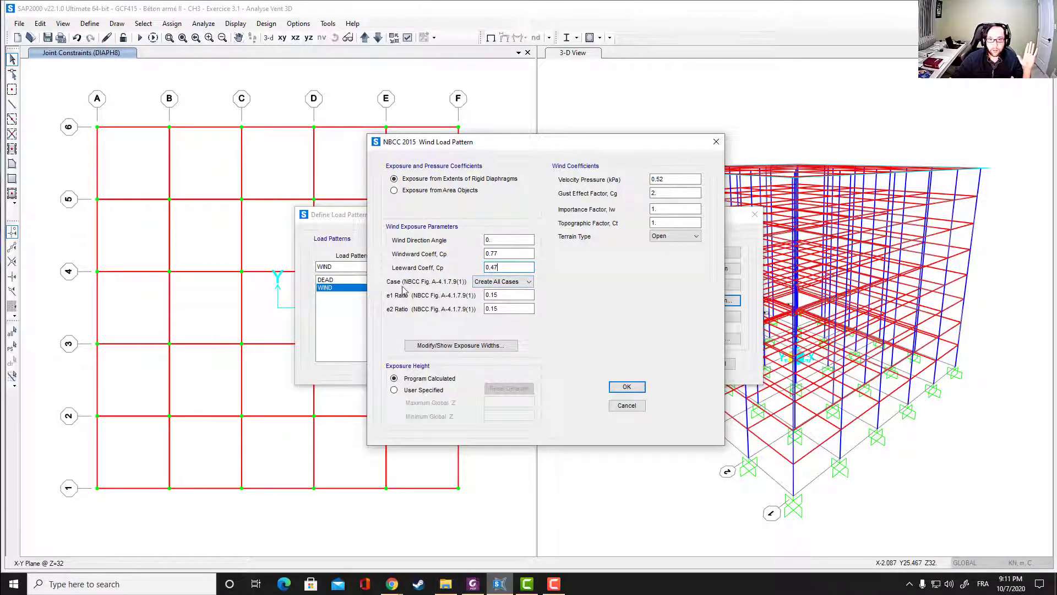
click(528, 283)
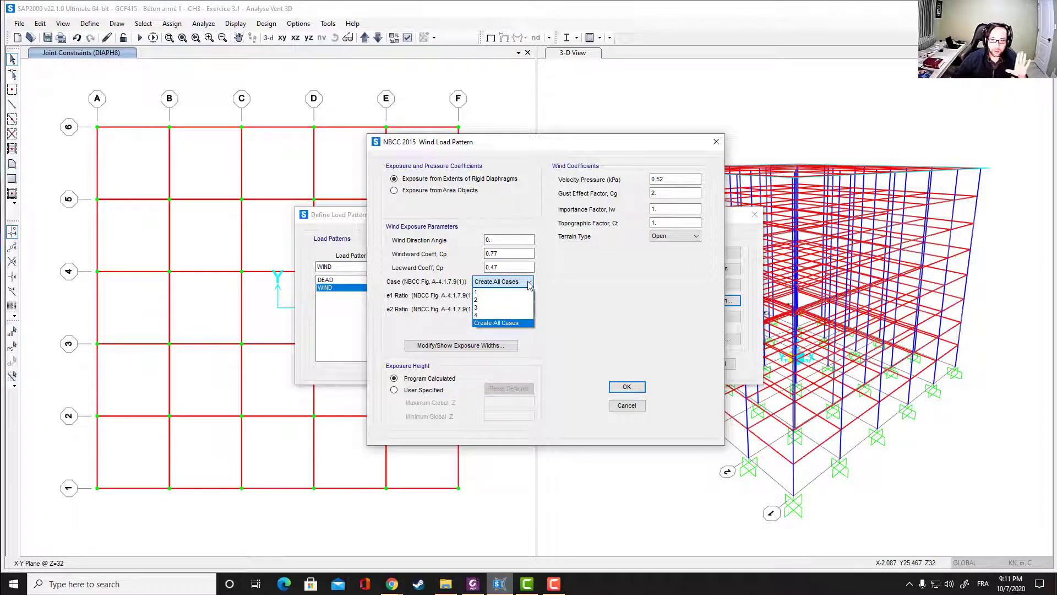
click(527, 283)
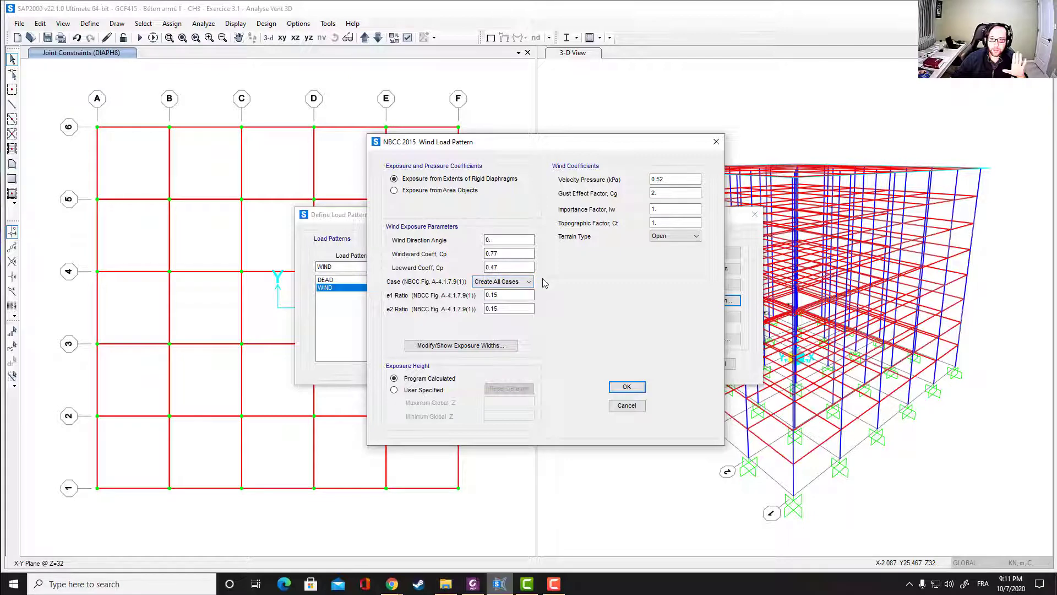
click(622, 388)
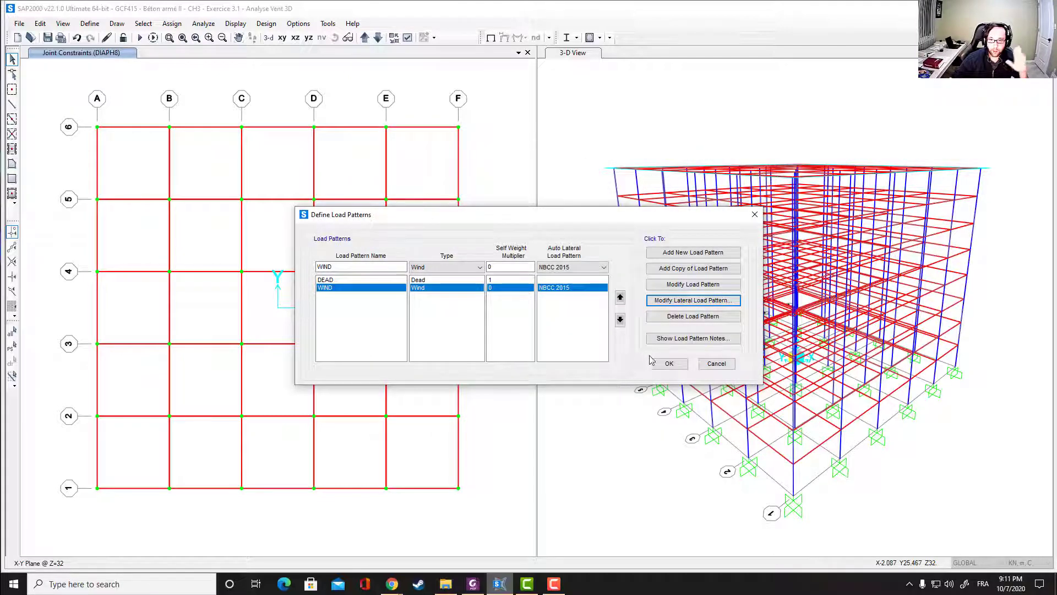
click(669, 363)
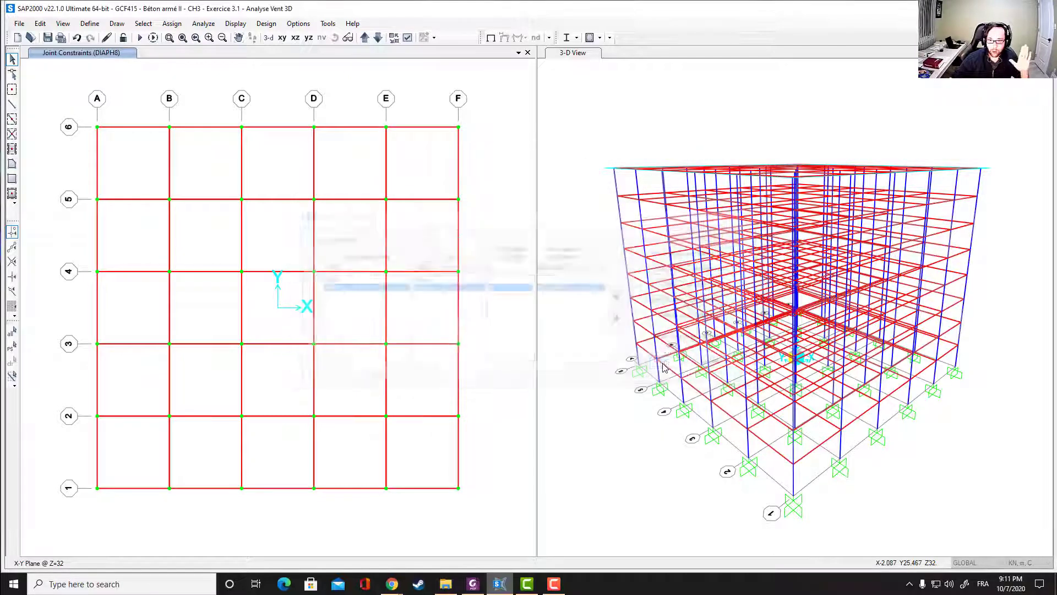
Step: Review the list of generated wind load patterns and check the direction angle and case settings of WIND
click(90, 23)
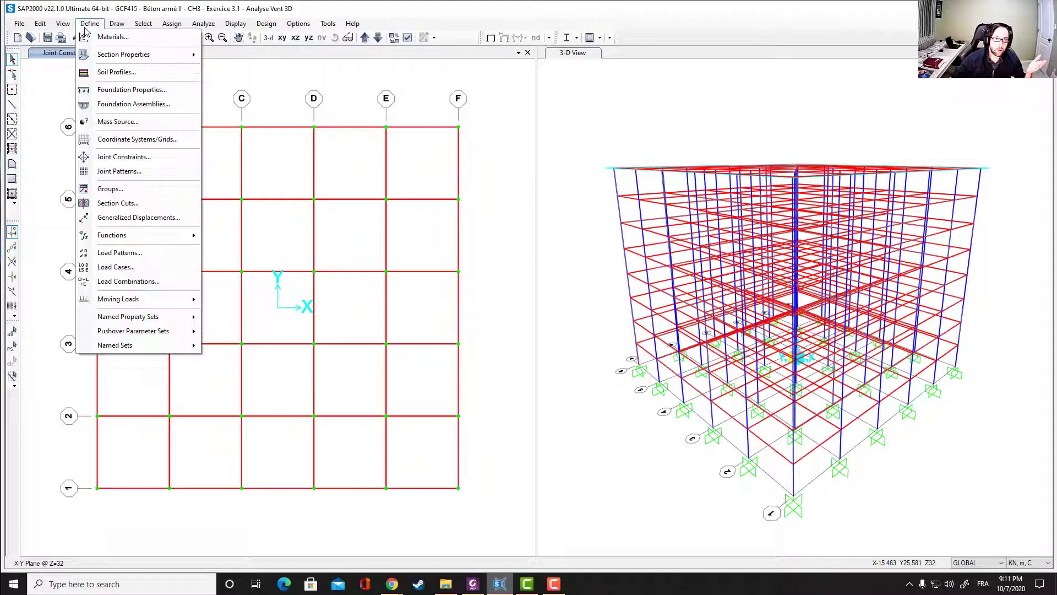
click(125, 252)
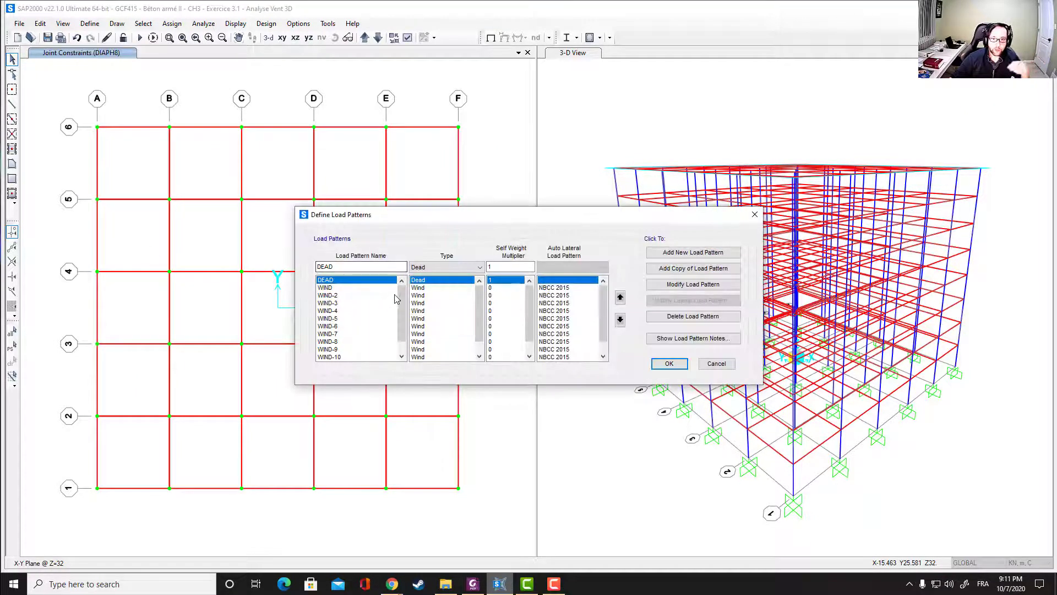
scroll(397, 331, down, 1)
scroll(397, 356, up, 2)
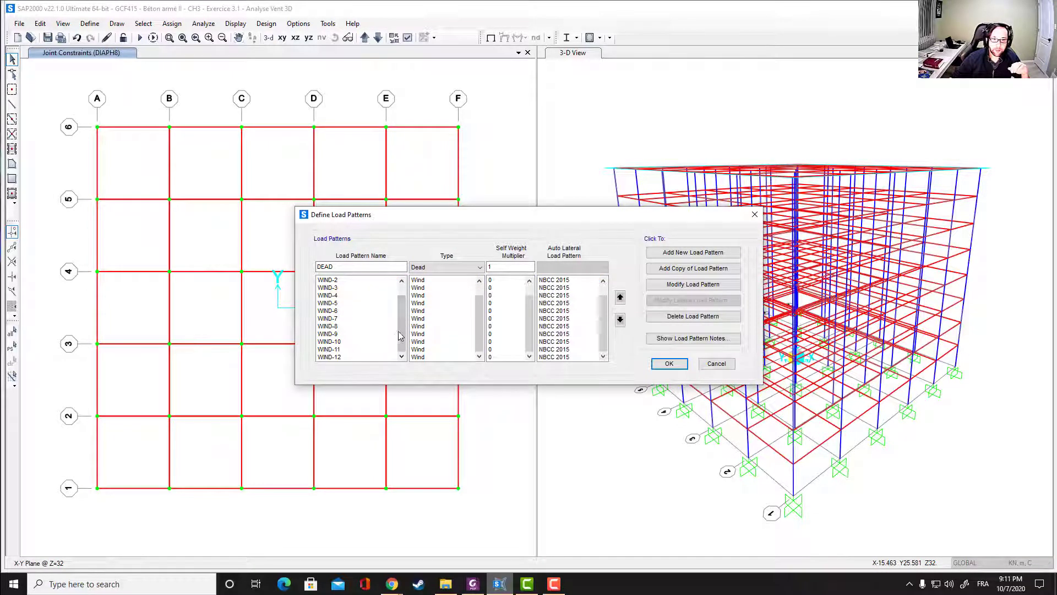
click(332, 288)
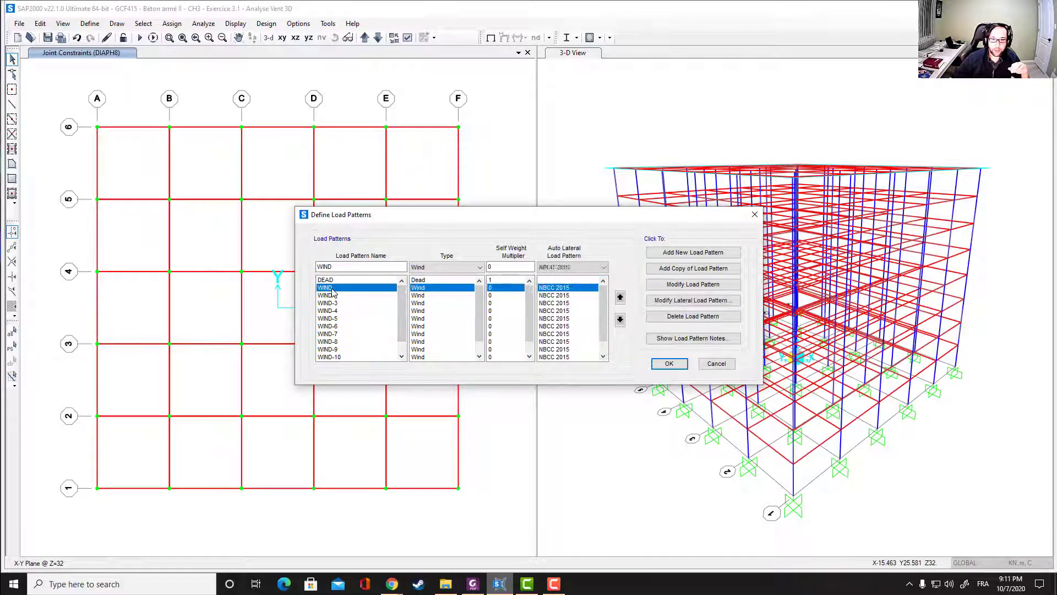
click(692, 300)
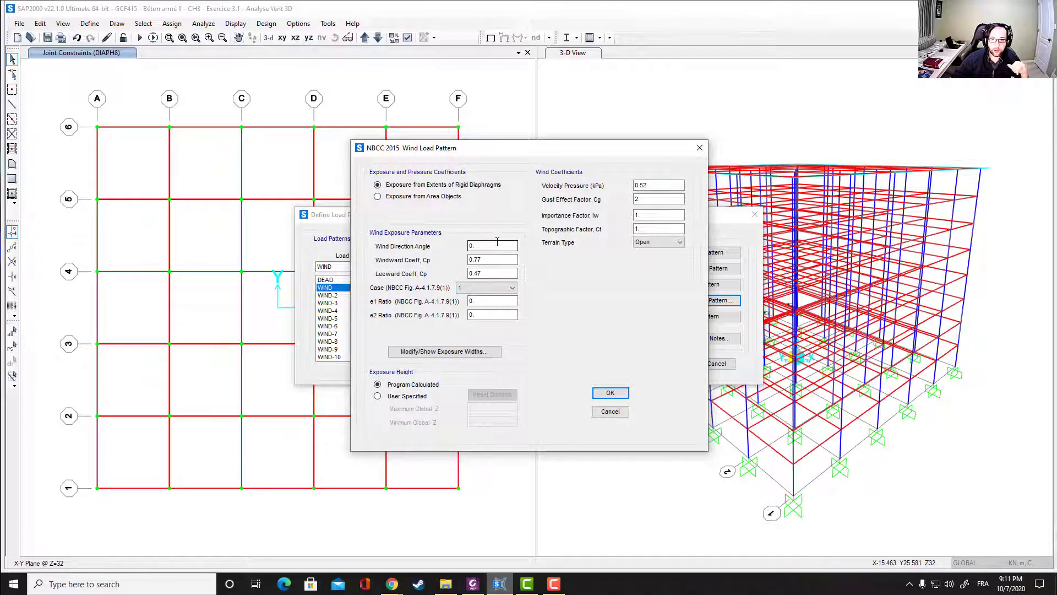
click(700, 147)
Step: Check the NBCC 2015 direction angle, case and eccentricity settings of WIND-2 and WIND-3, and close the load pattern definitions
click(345, 295)
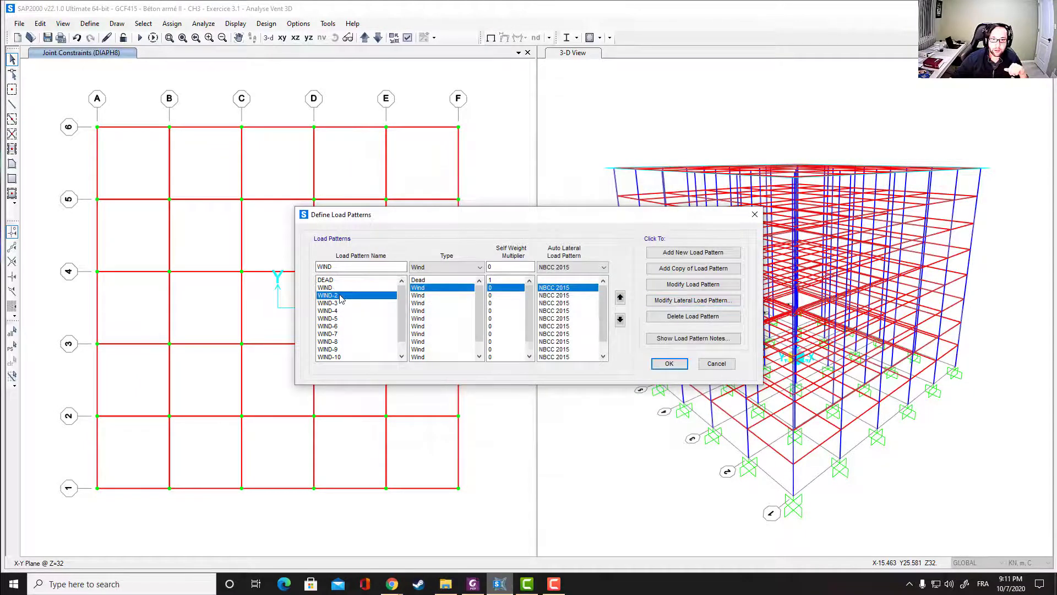
click(668, 302)
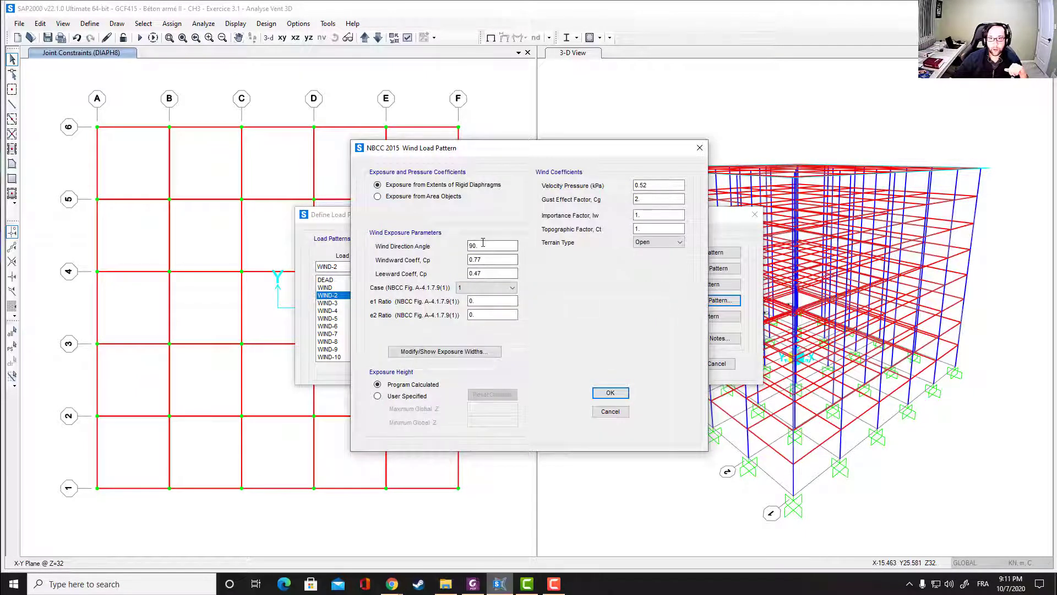
click(698, 154)
click(358, 303)
click(673, 302)
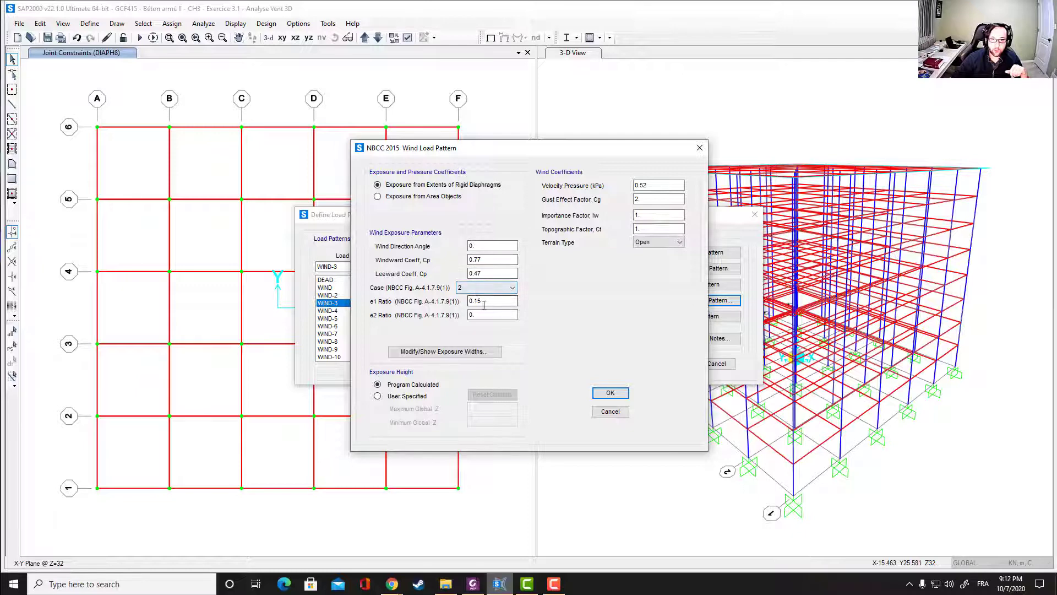
click(699, 148)
click(374, 311)
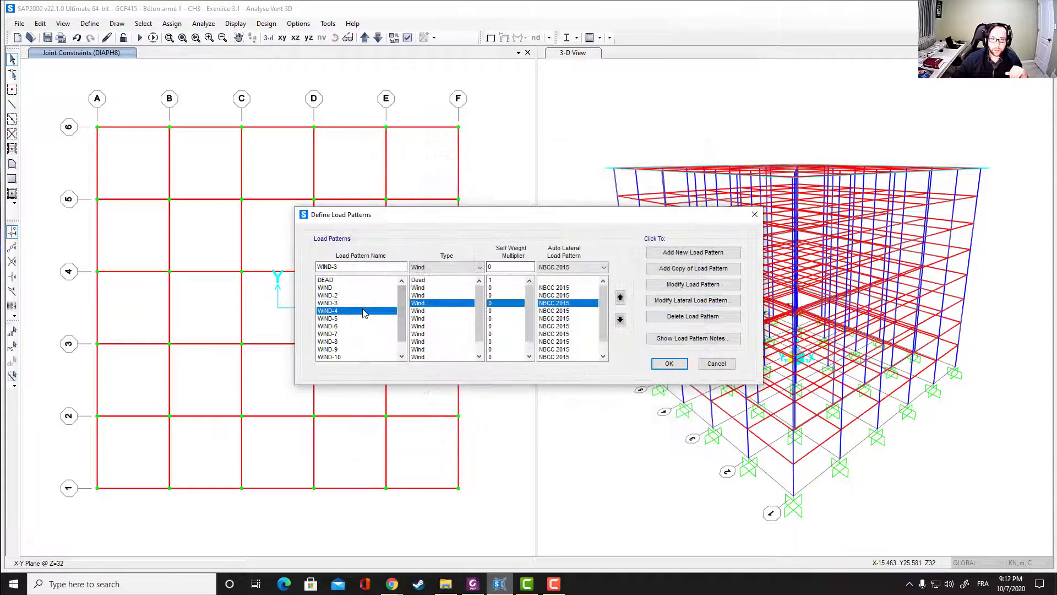
click(669, 364)
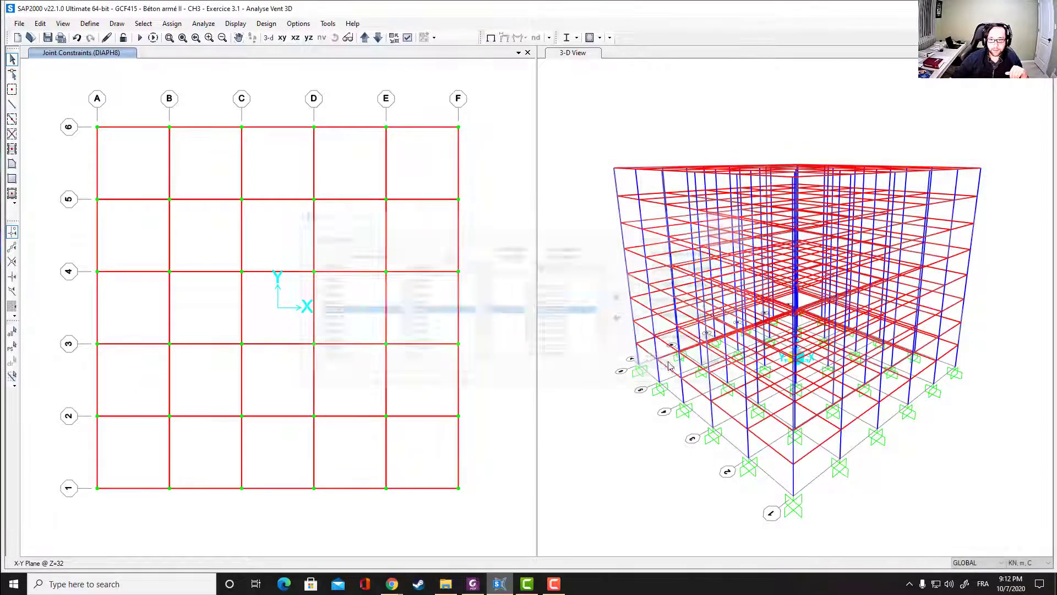
Step: Save the model and run the analysis
click(48, 41)
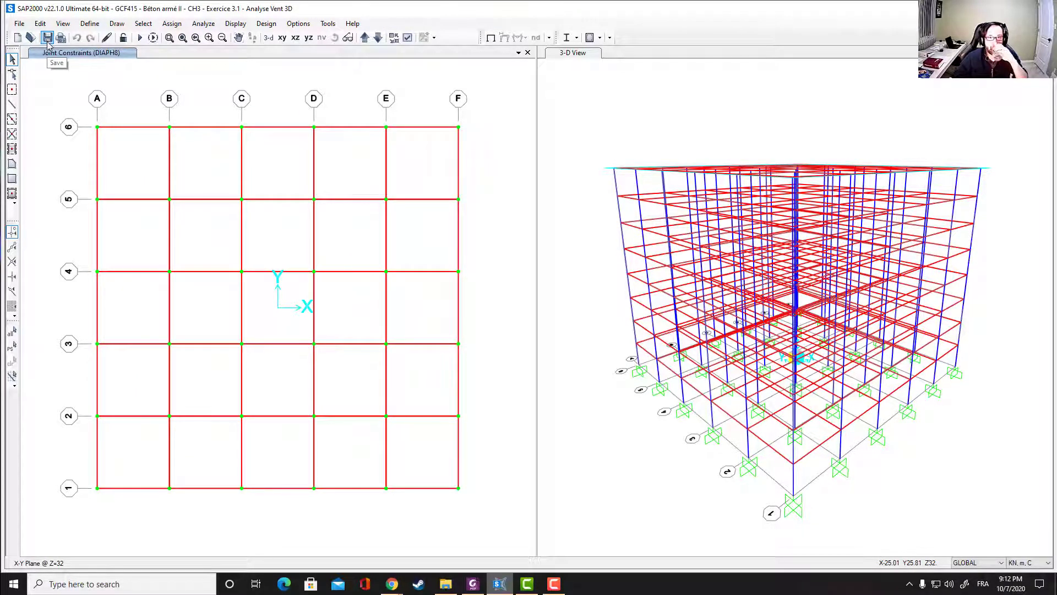
click(586, 89)
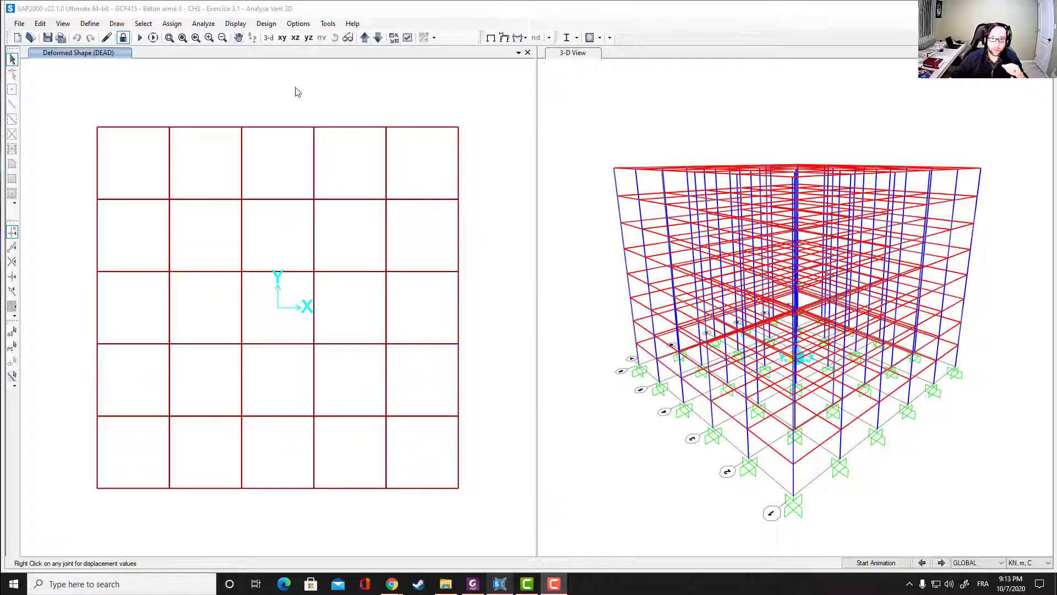
click(142, 44)
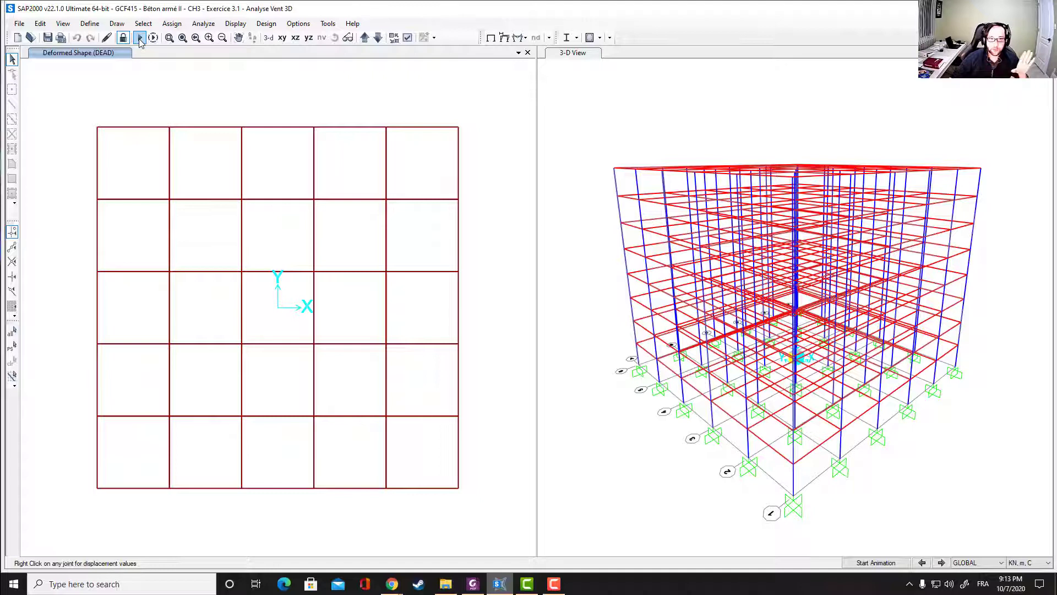
Step: Display the WIND deformed shape in the 3-D view and step through the deformed shapes up to WIND-4
click(580, 57)
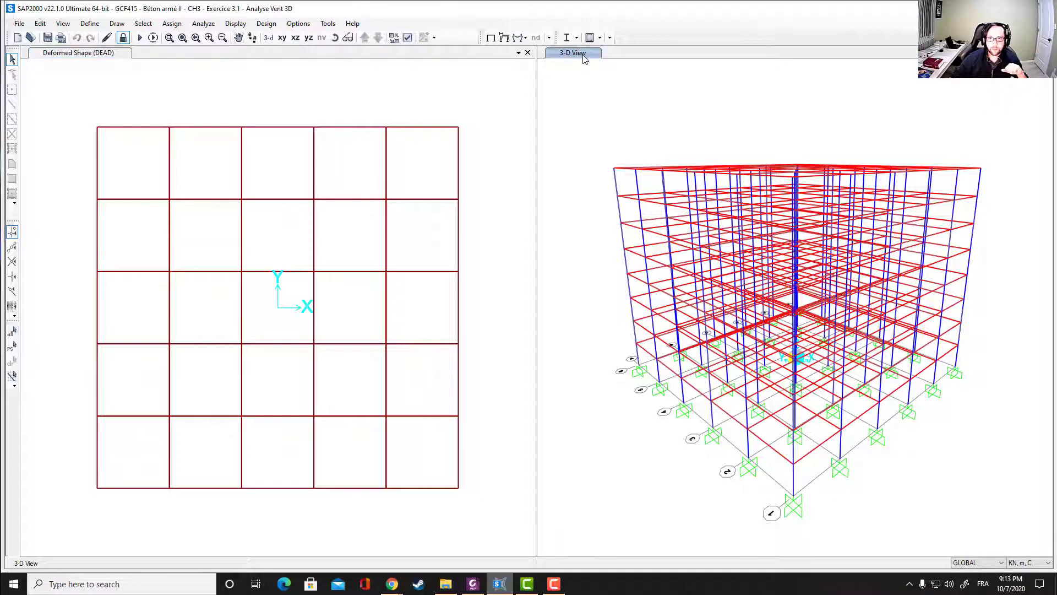
click(503, 38)
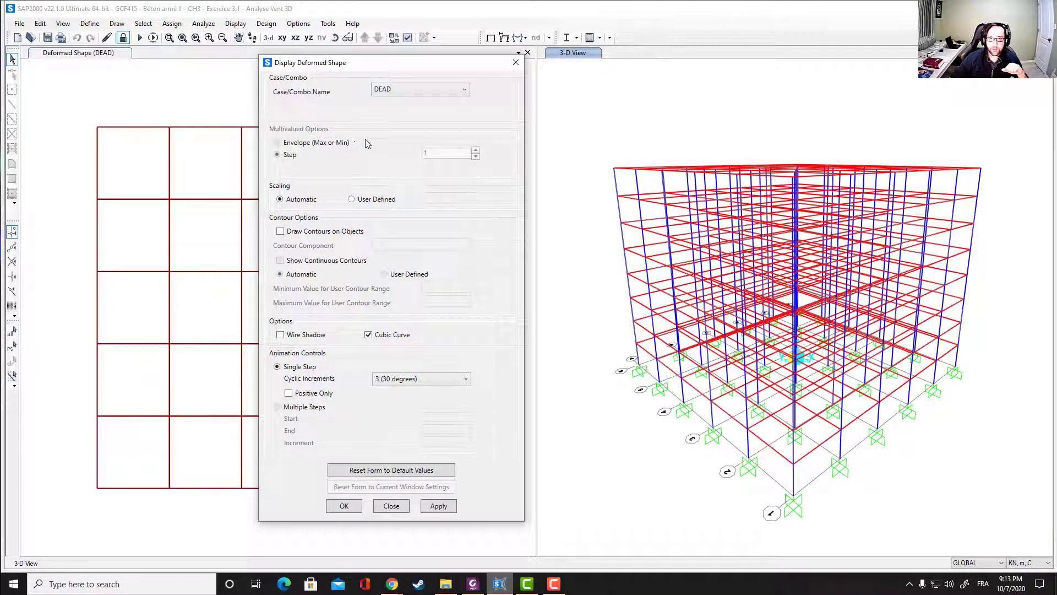
click(415, 88)
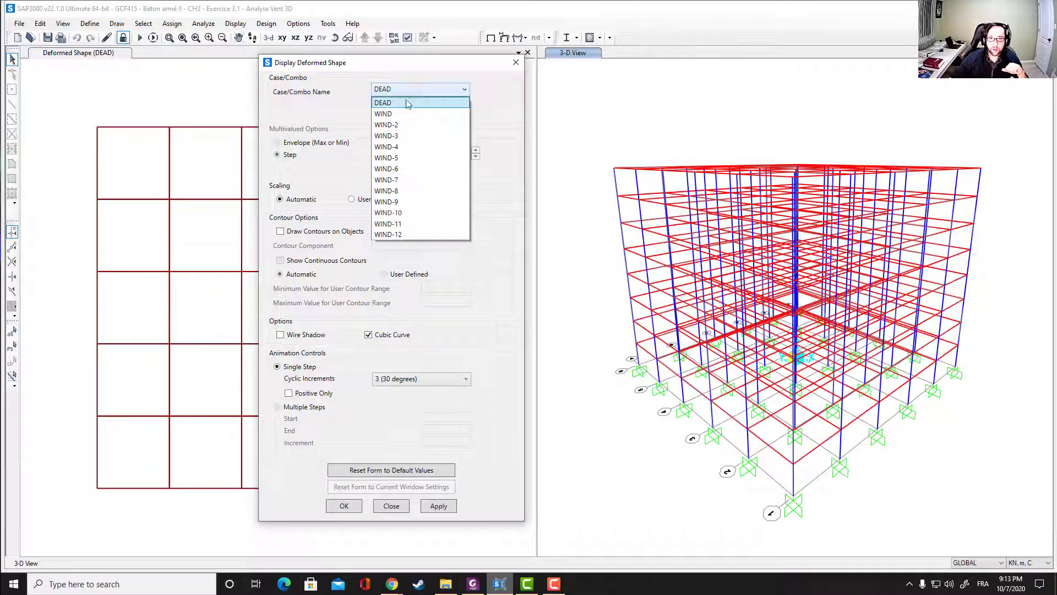
click(385, 115)
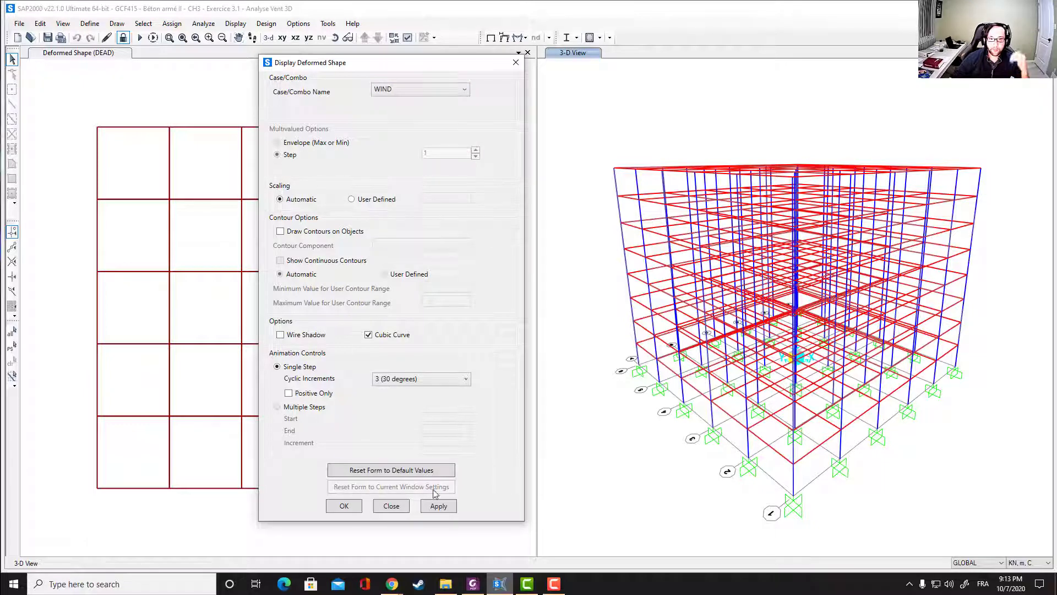
click(440, 507)
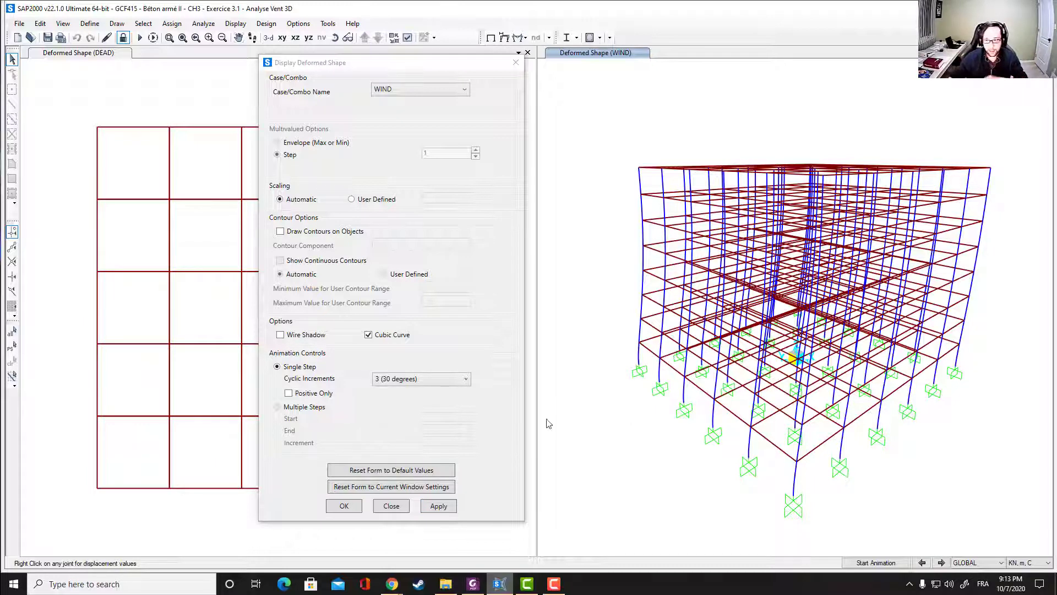
click(345, 506)
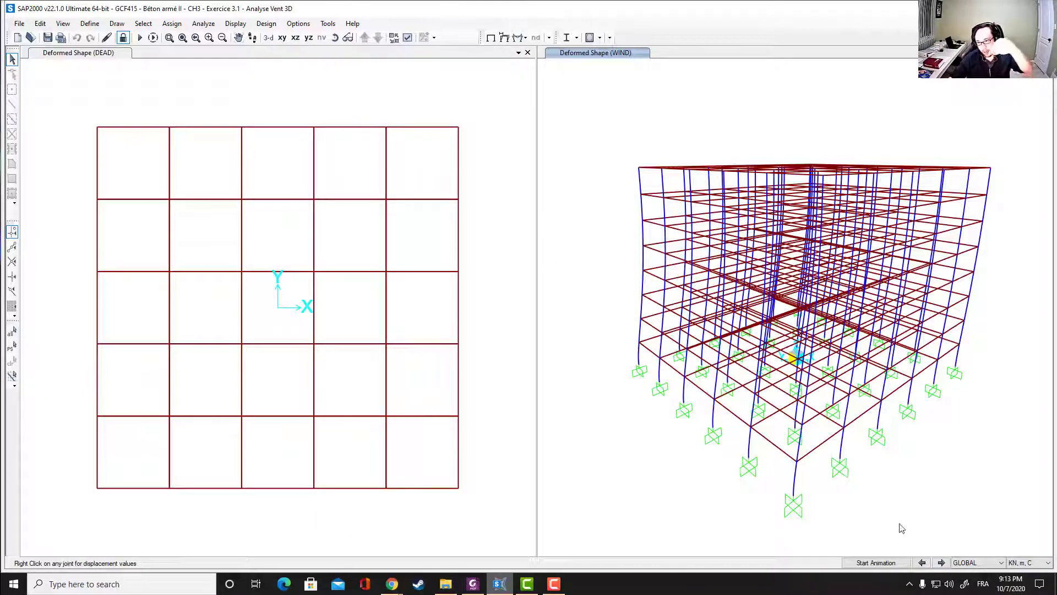
click(941, 562)
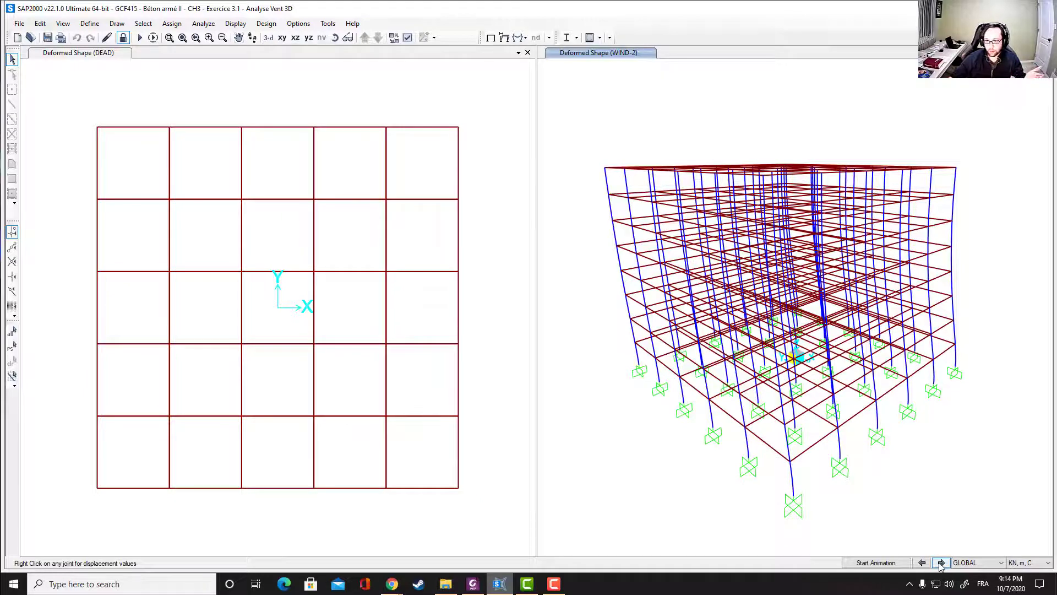
click(940, 562)
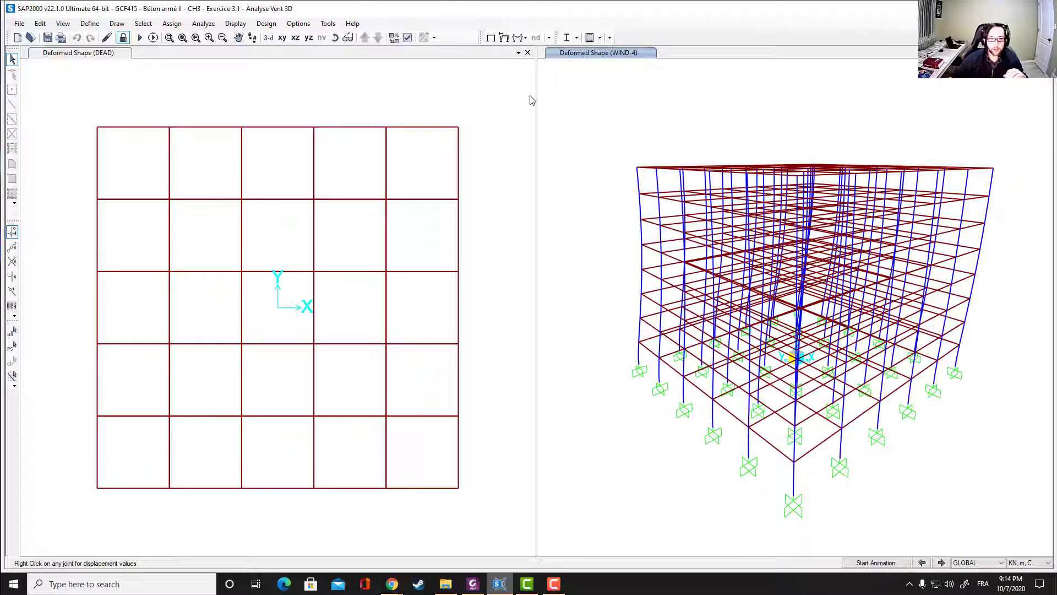
Step: Turn on perspective in the XY plan view and step through its deformed shapes from WIND to WIND-7
click(461, 92)
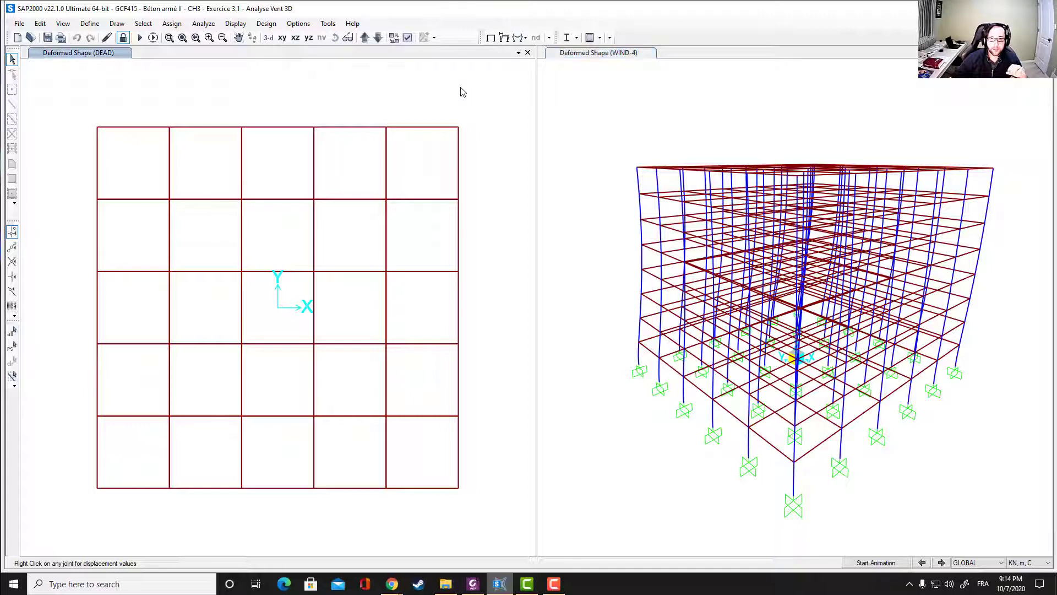
click(347, 39)
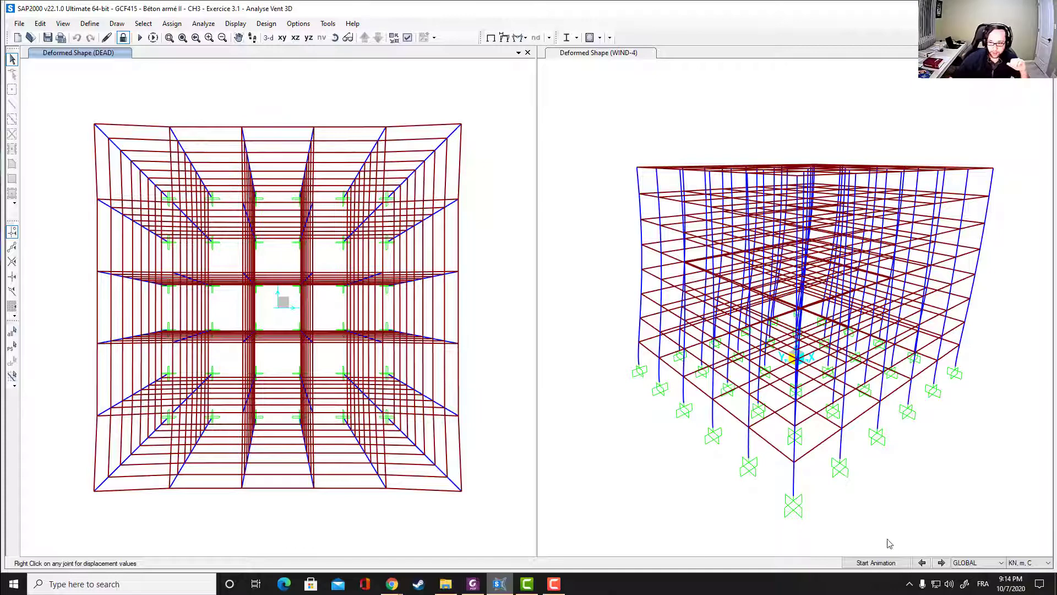
click(941, 562)
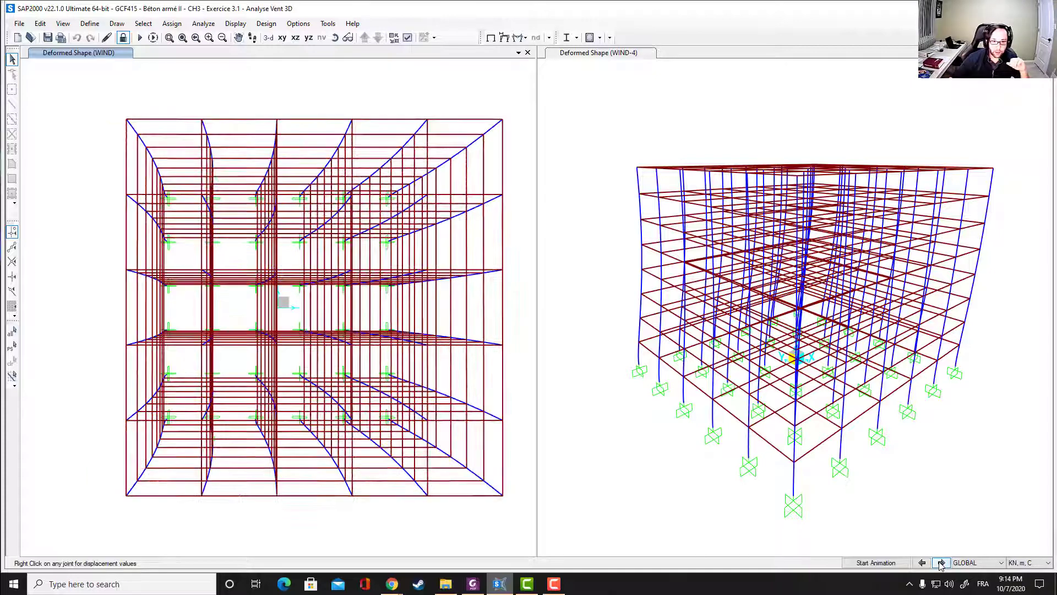
click(941, 562)
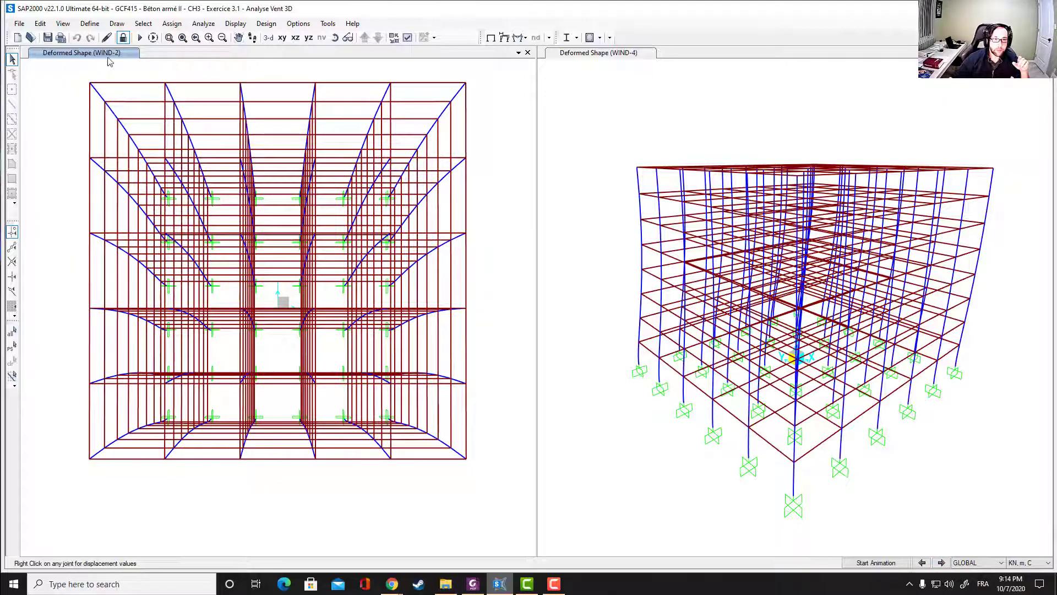
click(941, 562)
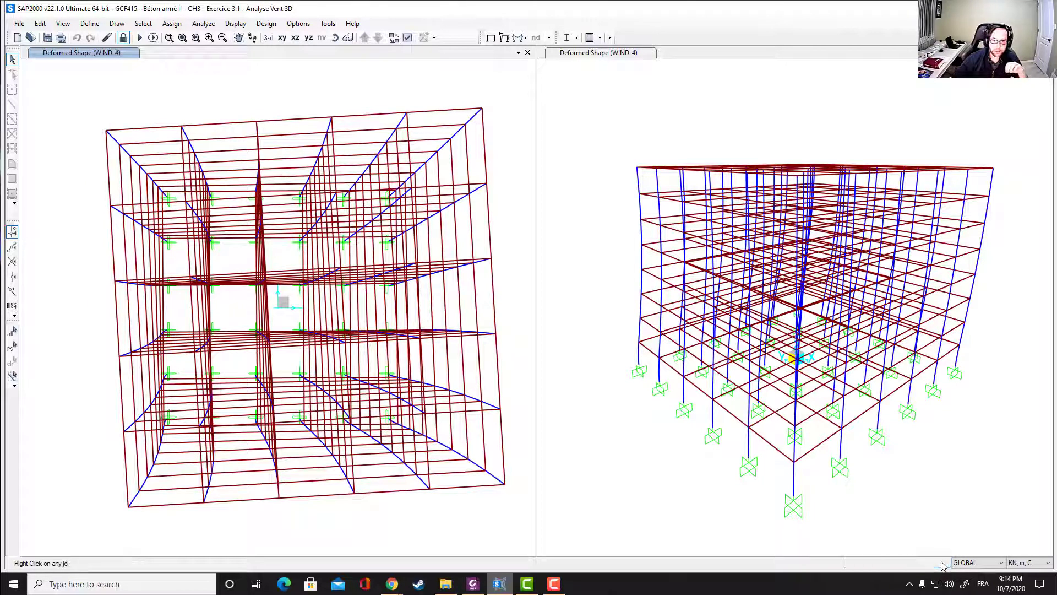
click(941, 562)
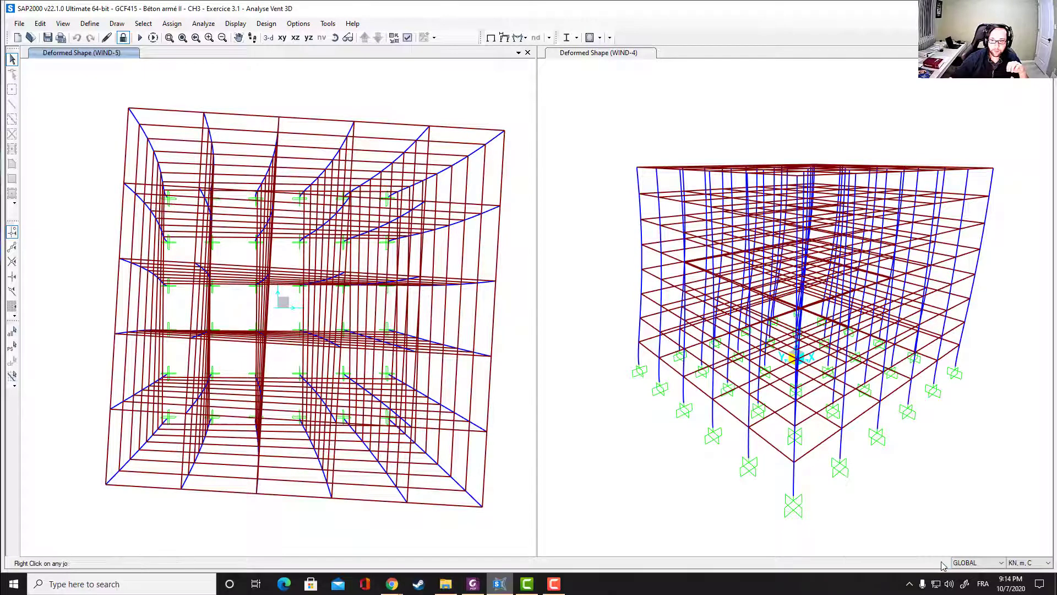
click(941, 562)
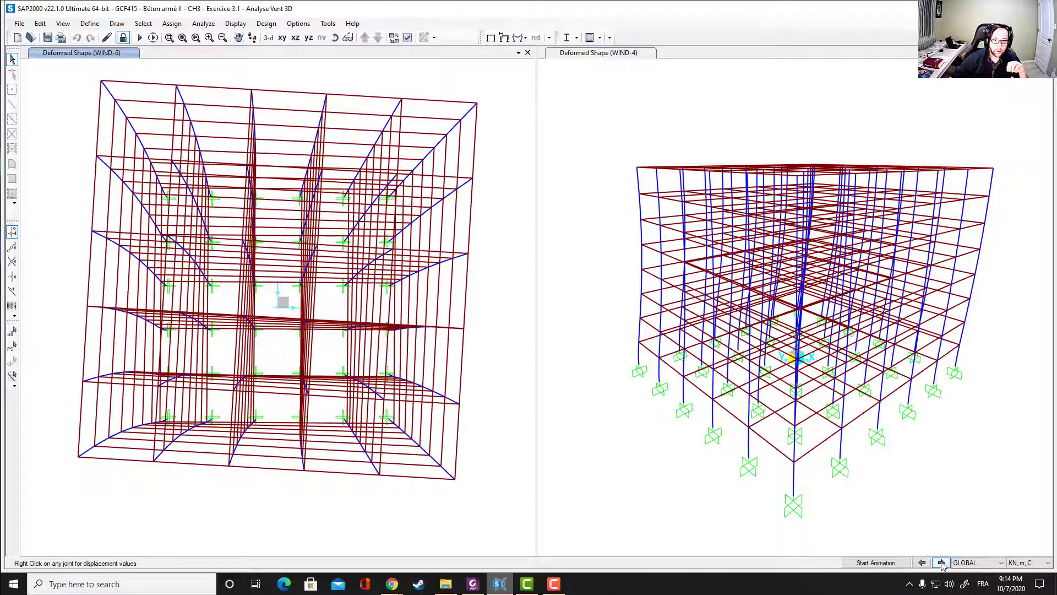
click(941, 562)
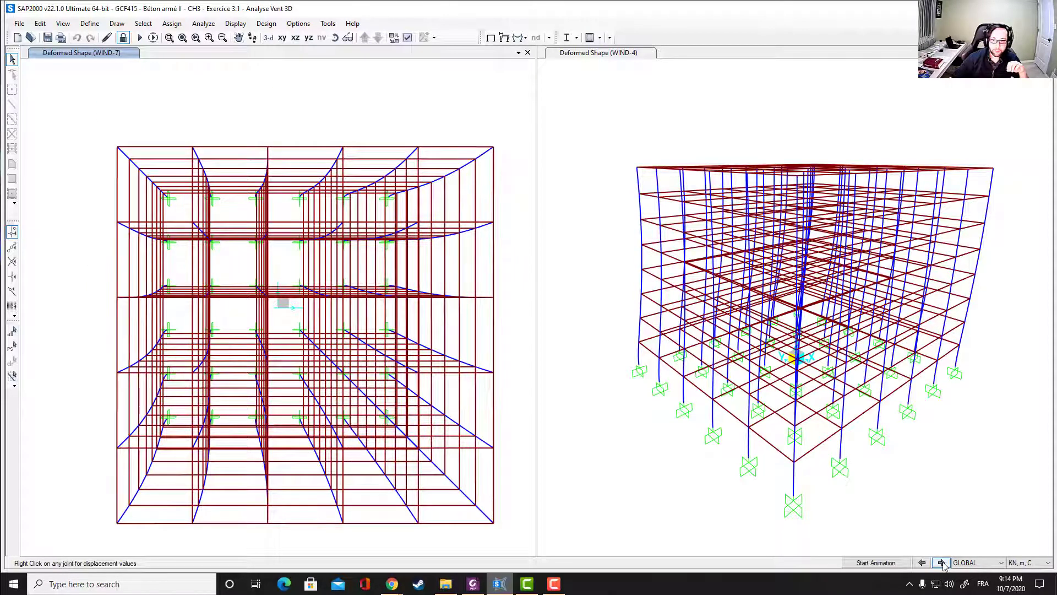
Step: Restore the undeformed shape in the 3-D view and rotate the building to see it slightly from above
click(610, 113)
click(490, 37)
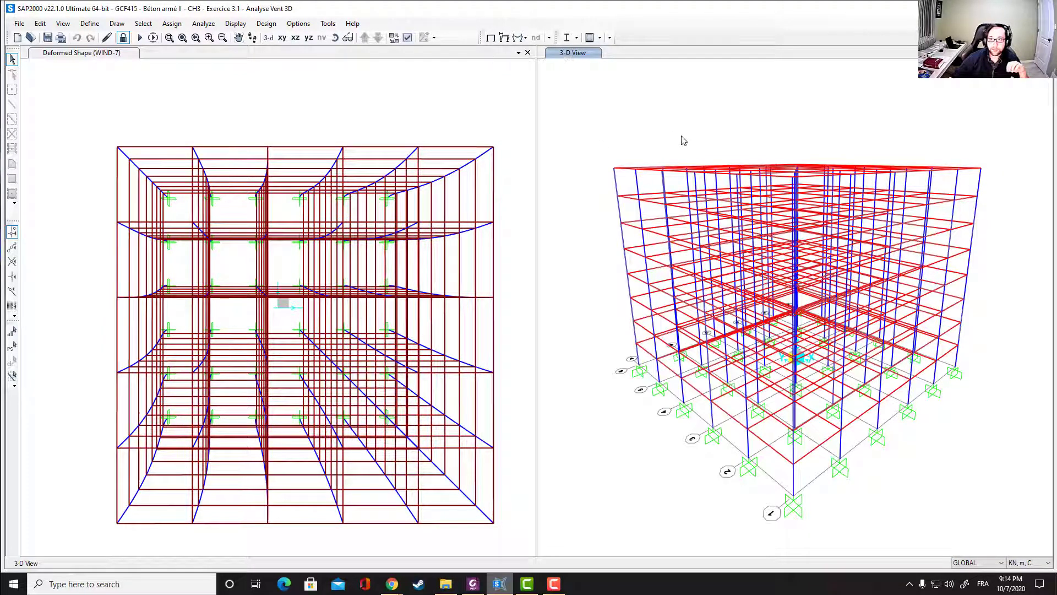
click(348, 37)
drag(750, 106, 461, 130)
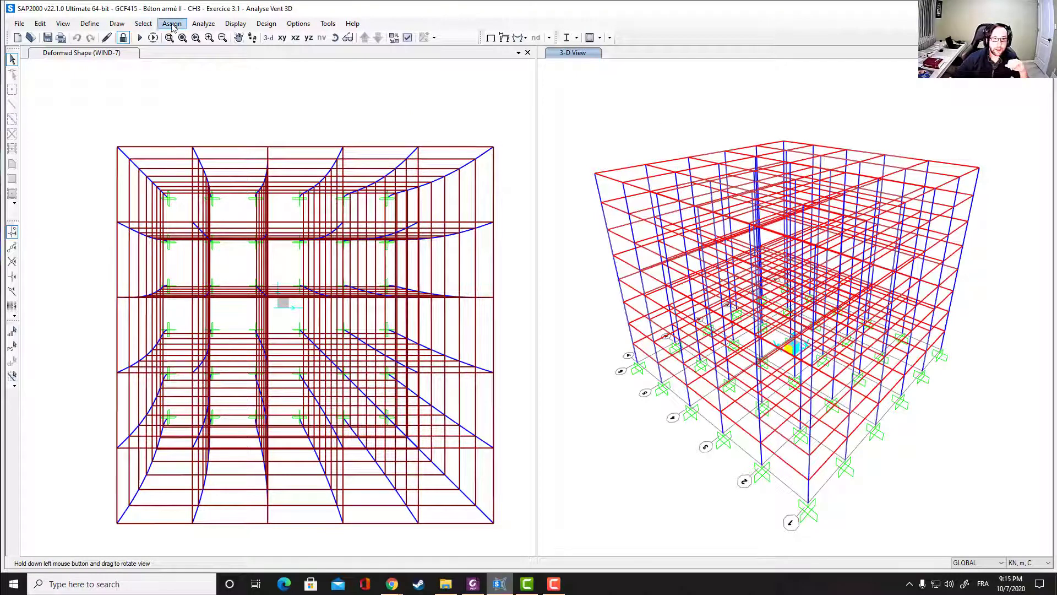
Step: Display the joint element load assignments for the WIND pattern in the 3-D view, as forces with their loading values shown
click(227, 24)
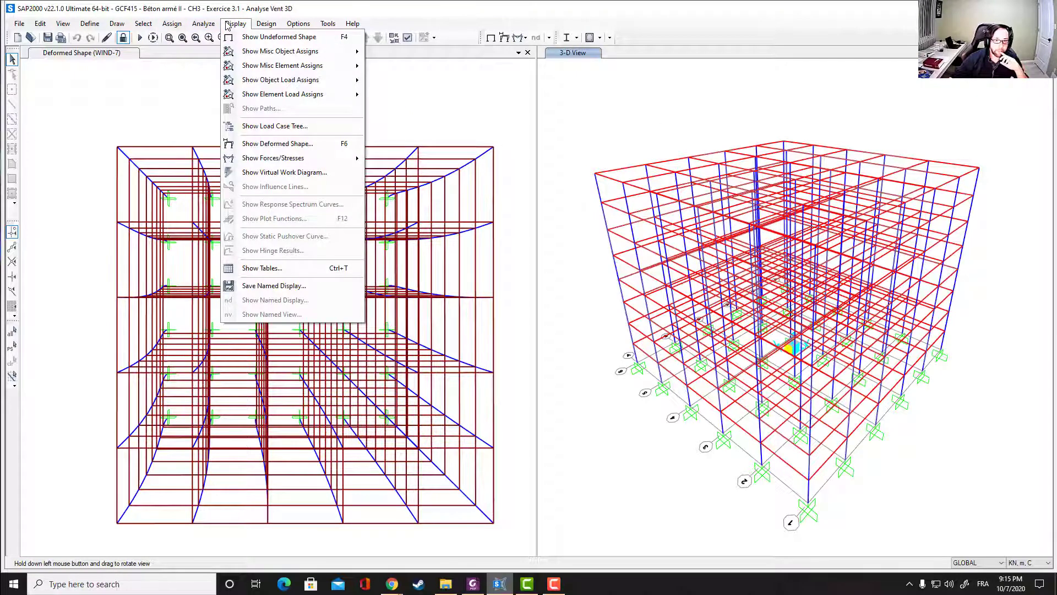
mouse_move(258, 97)
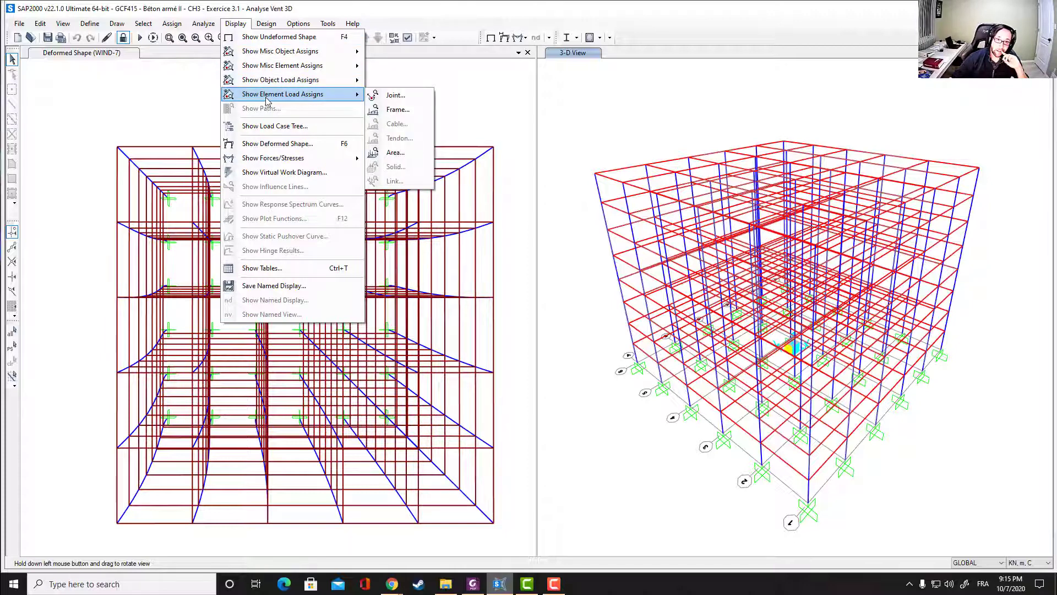
click(400, 99)
drag(1009, 150, 730, 129)
click(741, 154)
click(725, 175)
click(796, 279)
drag(758, 134, 571, 93)
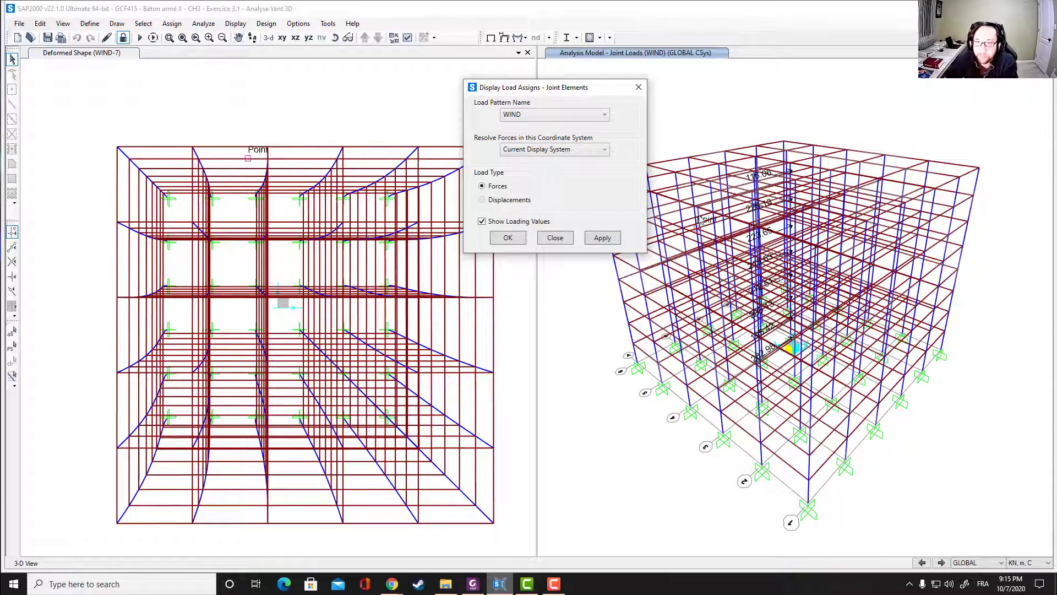
Step: Review the diaphragm joint forces from WIND-2 to WIND-6 in the 3-D view, and return the display to WIND
click(942, 563)
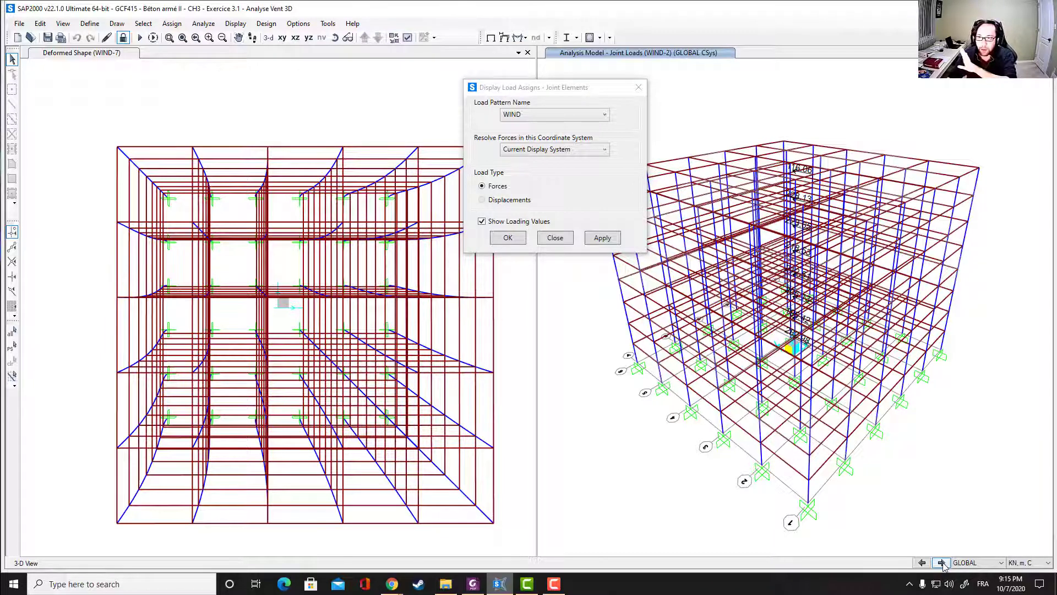
scroll(832, 295, up, 3)
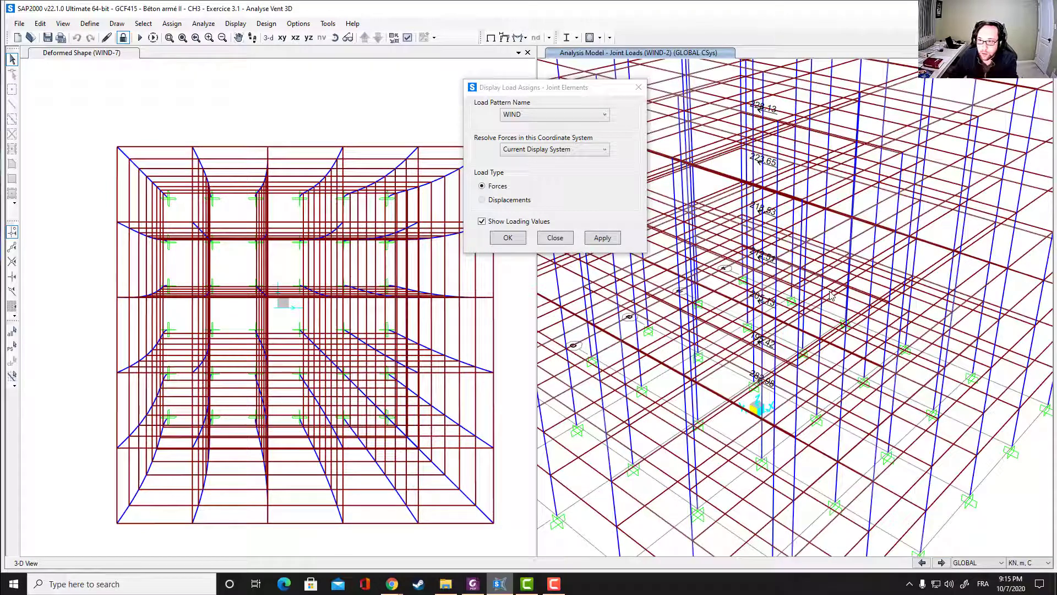
middle_drag(834, 225, 813, 314)
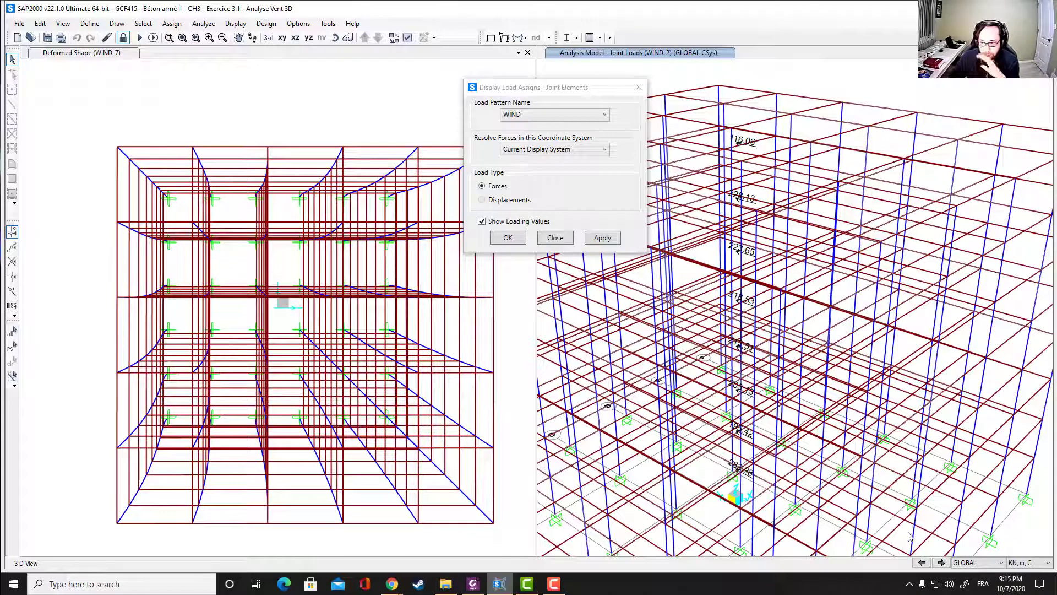
click(942, 563)
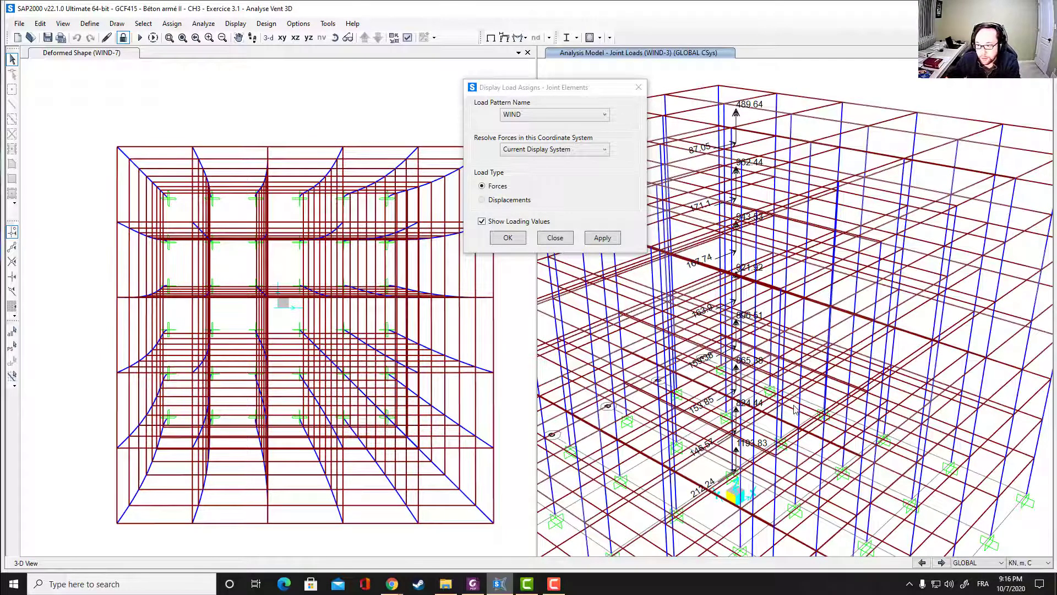
click(943, 563)
click(942, 563)
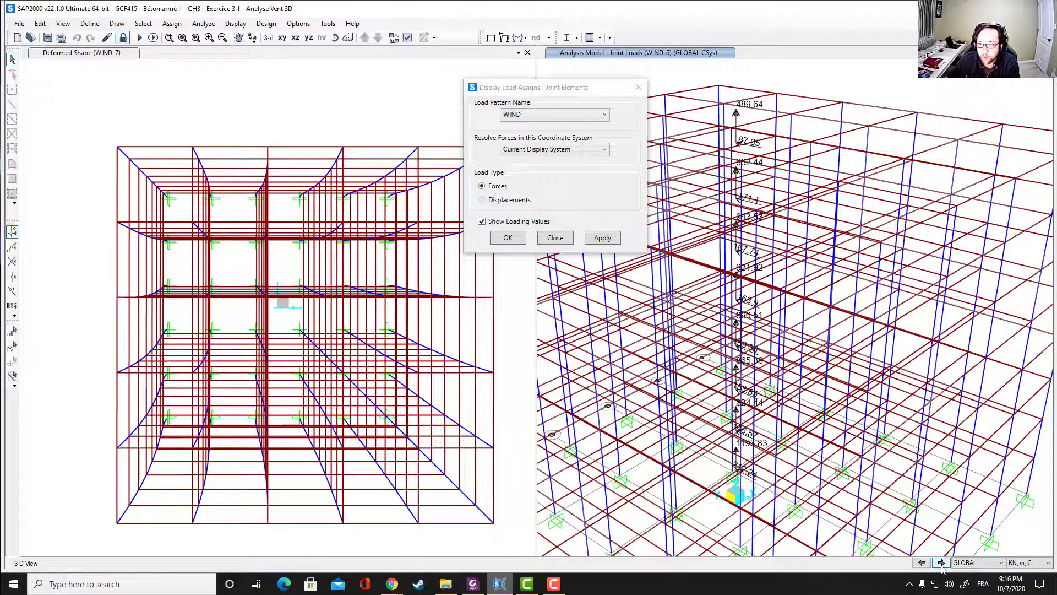
click(508, 237)
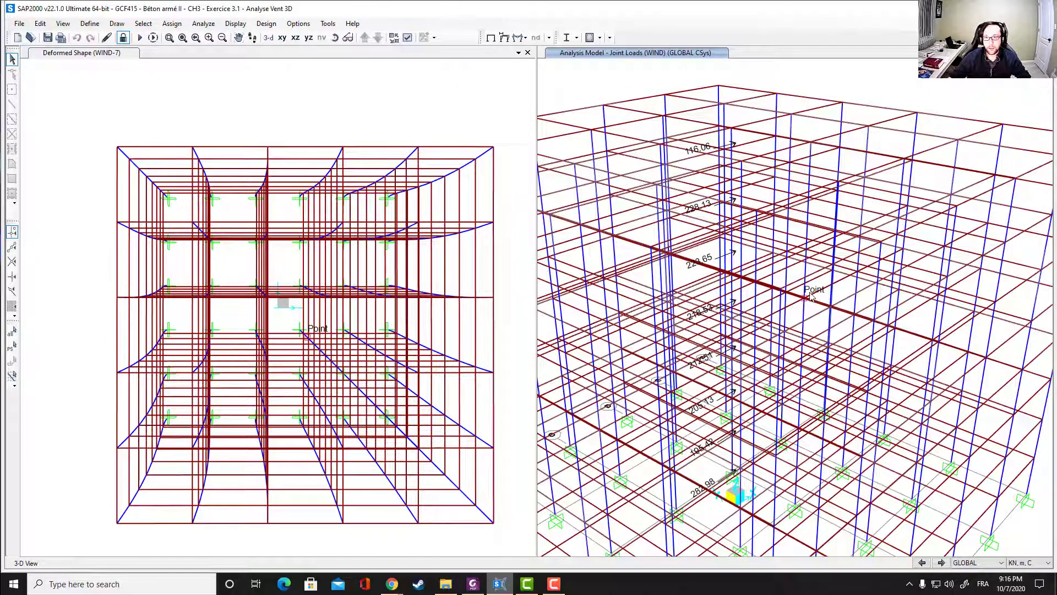
scroll(785, 303, down, 3)
middle_drag(781, 351, 791, 305)
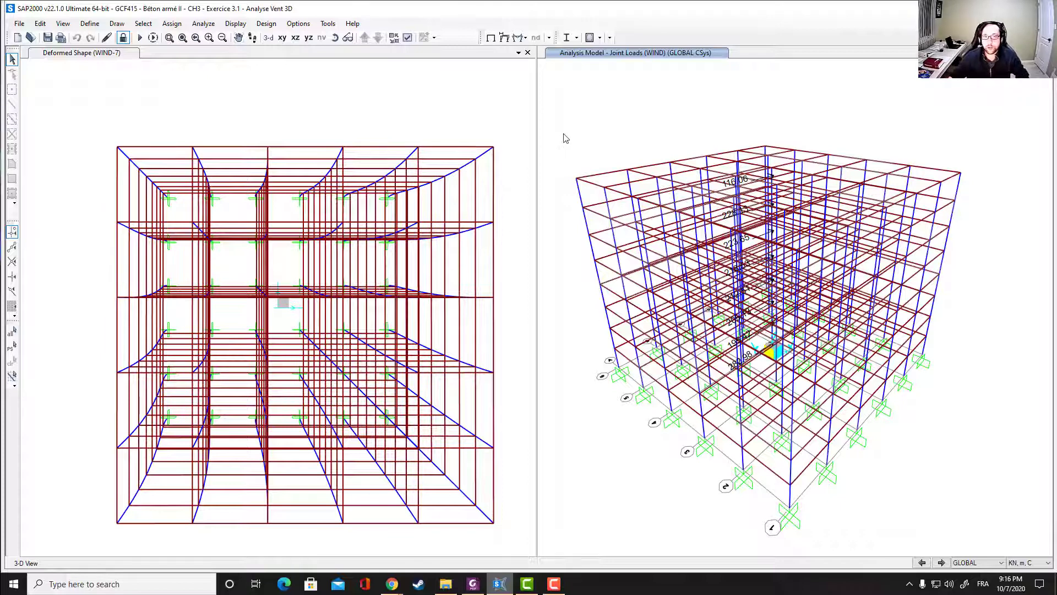
Step: Open the Element Forces - Frames results table for all load cases and look through its records
click(236, 24)
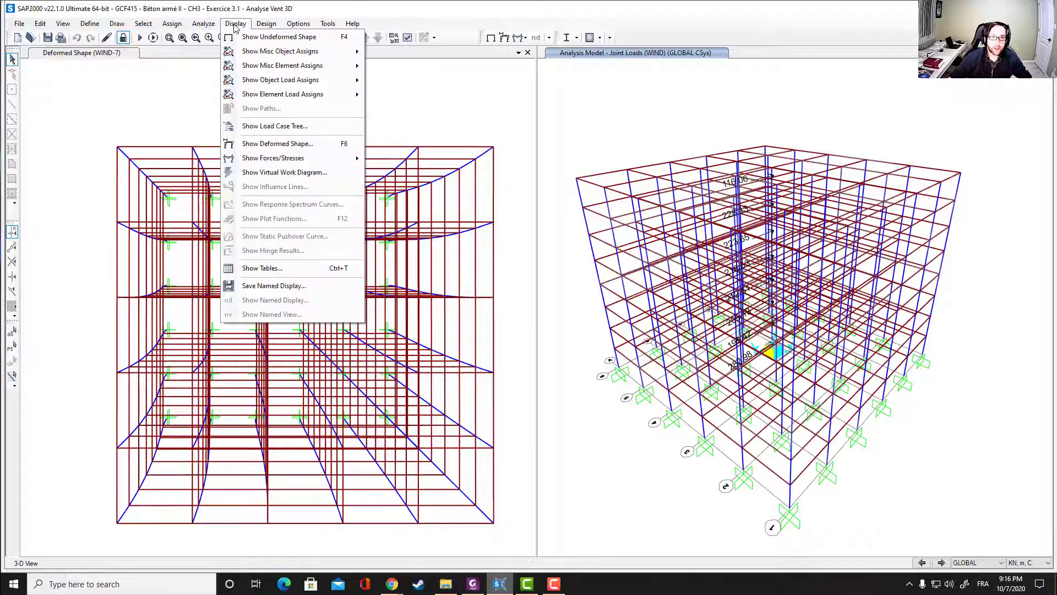
click(274, 270)
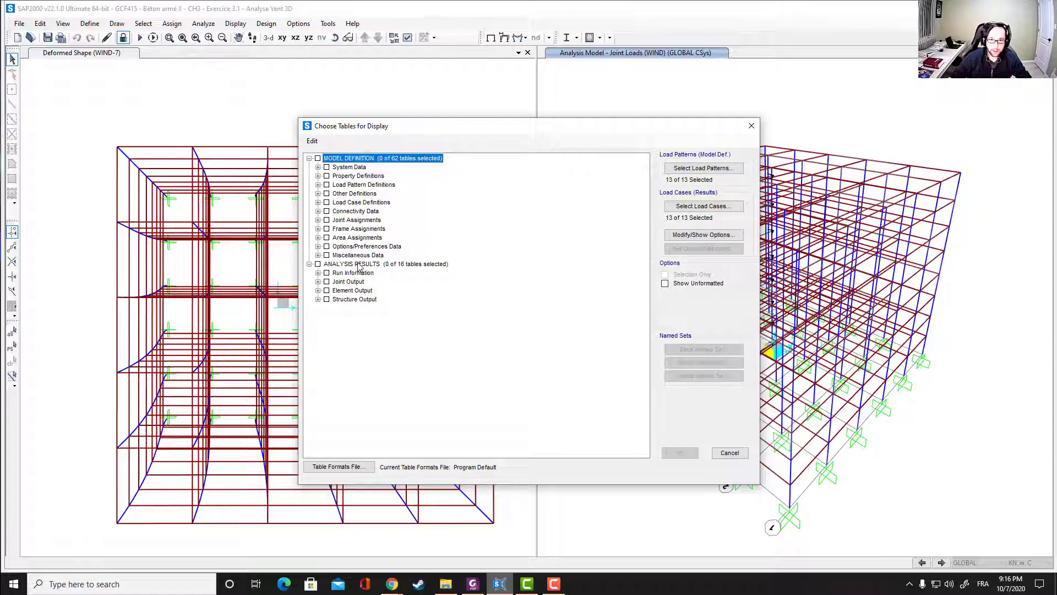
click(318, 290)
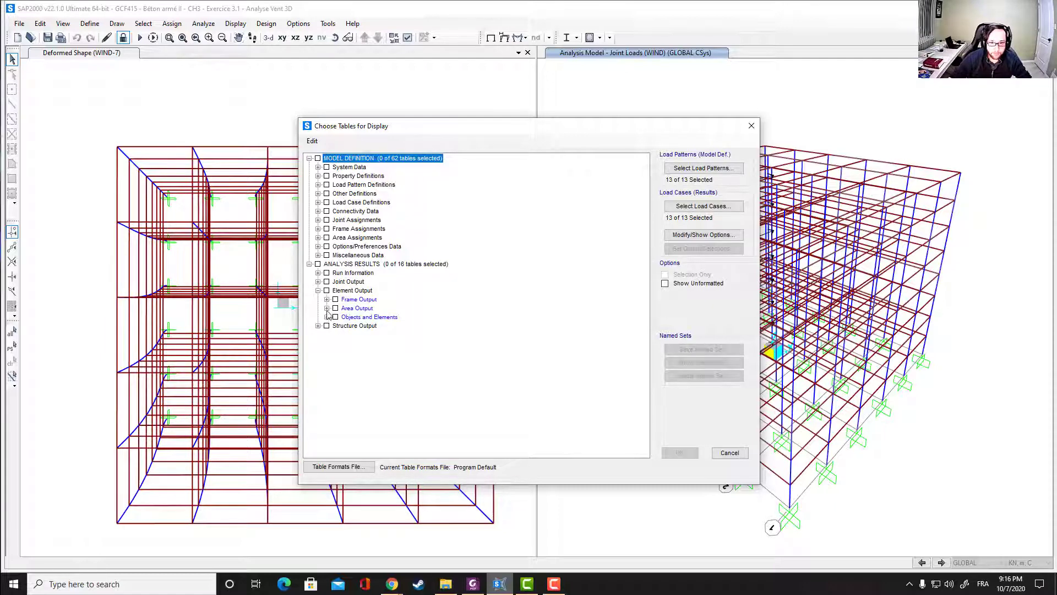
click(327, 300)
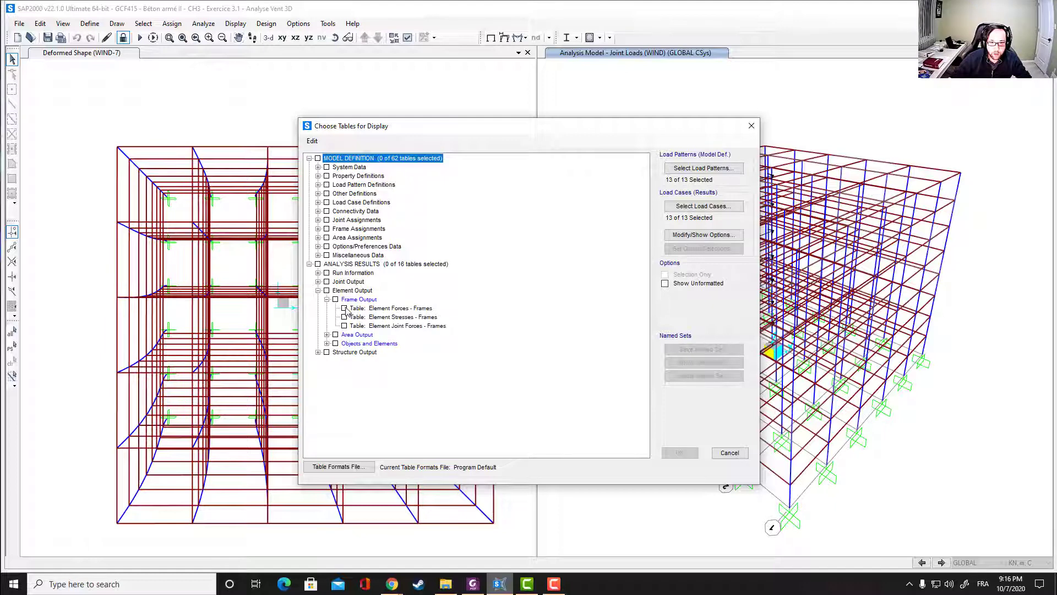
click(344, 308)
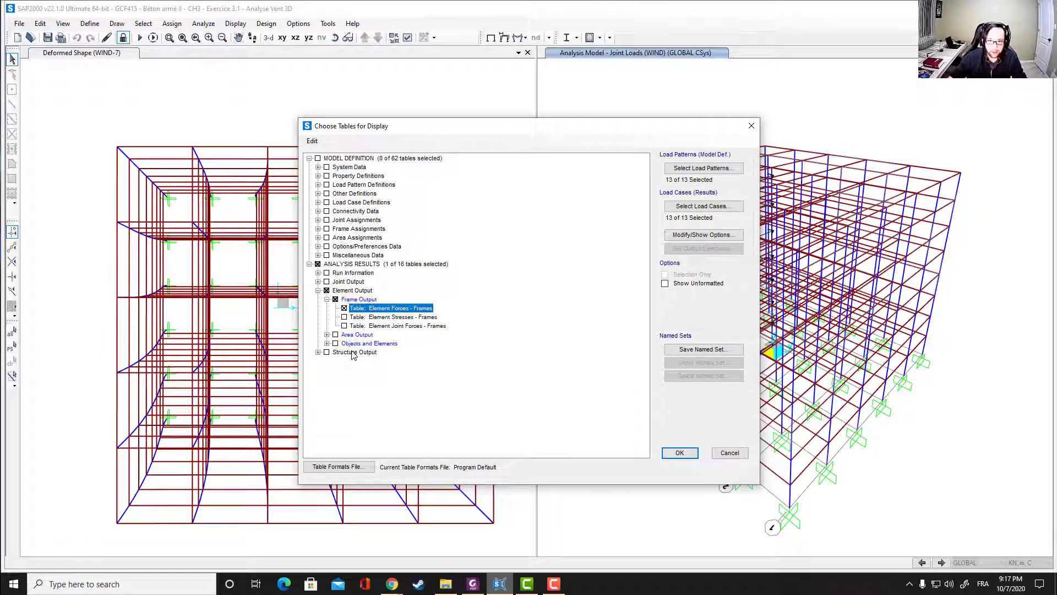
click(680, 452)
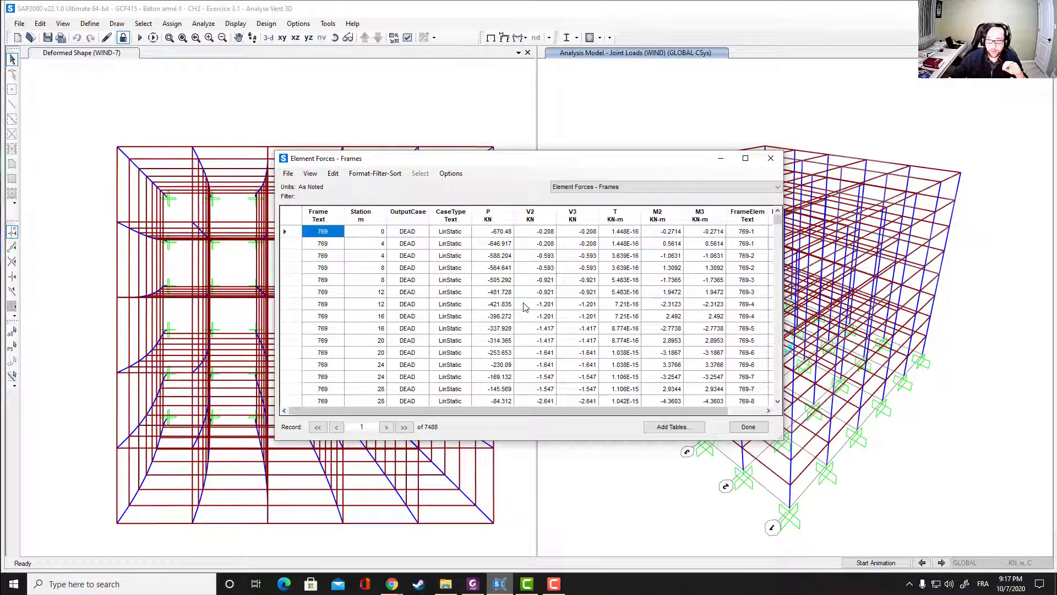
scroll(523, 311, down, 5)
scroll(524, 307, up, 5)
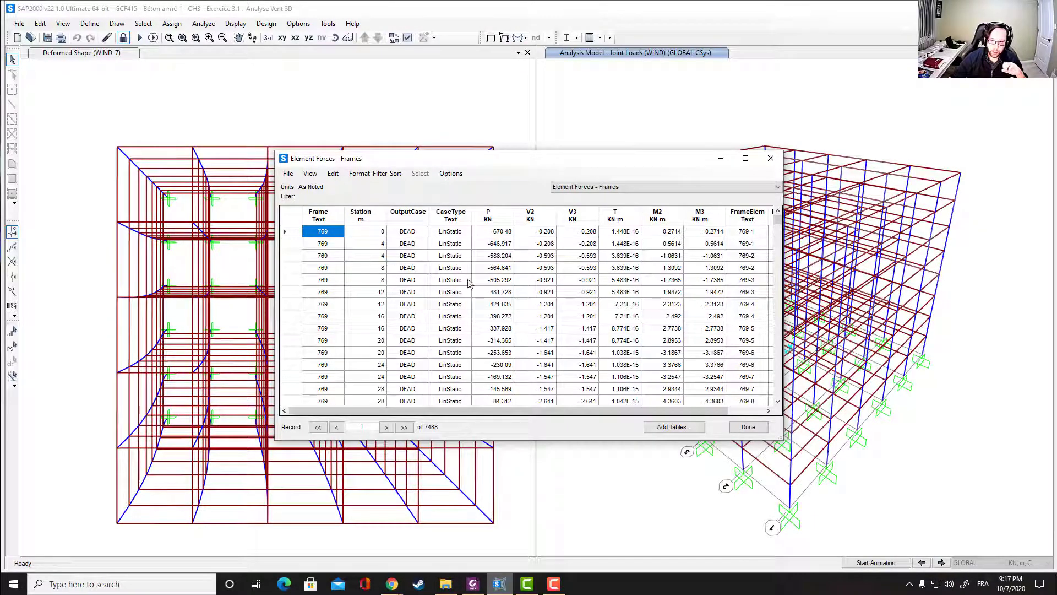
Step: Export the current Element Forces - Frames table to Excel
click(287, 174)
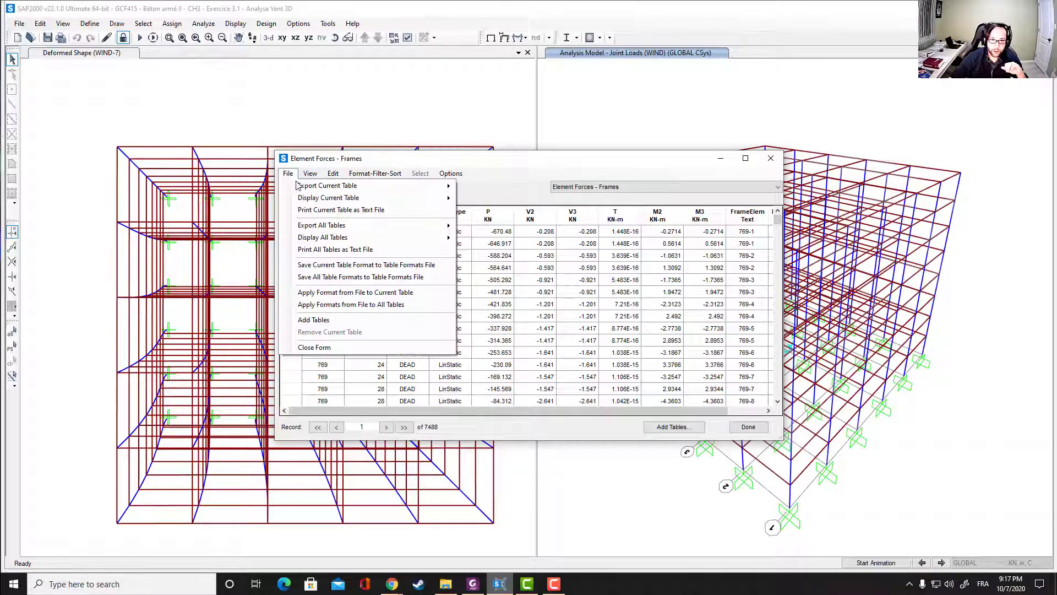
mouse_move(338, 186)
click(488, 188)
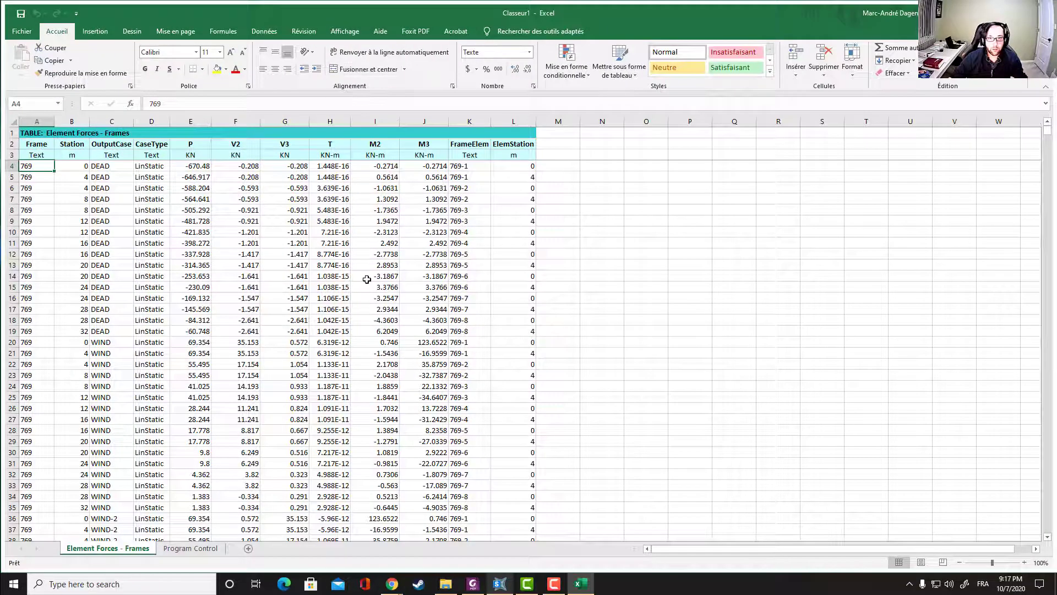
click(379, 187)
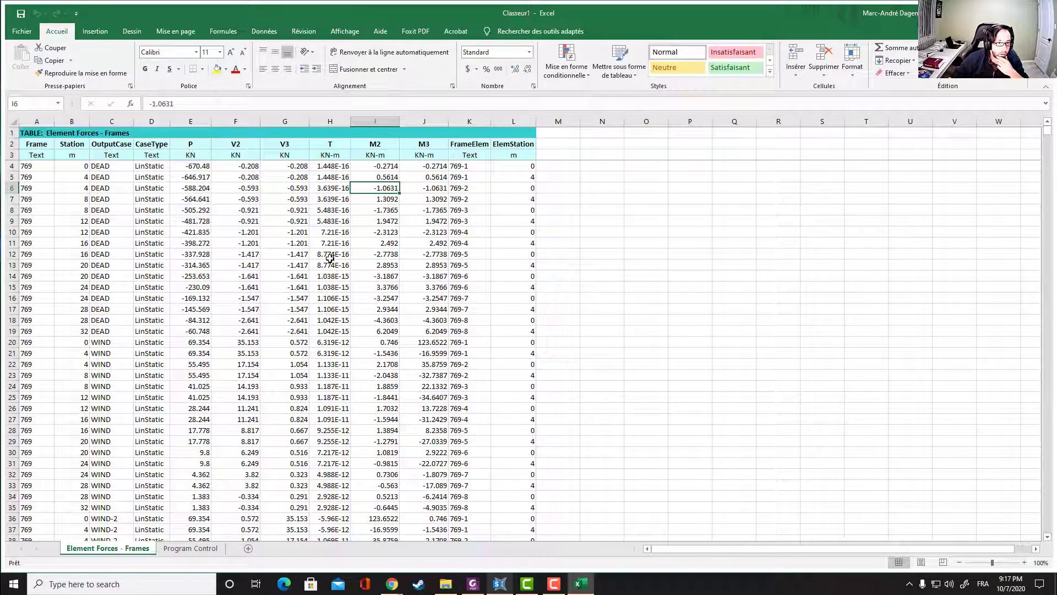
Step: Look through the exported frame force records down to the last row, and return to the start of the table
scroll(330, 257, down, 2)
click(259, 298)
key(ctrl+Down)
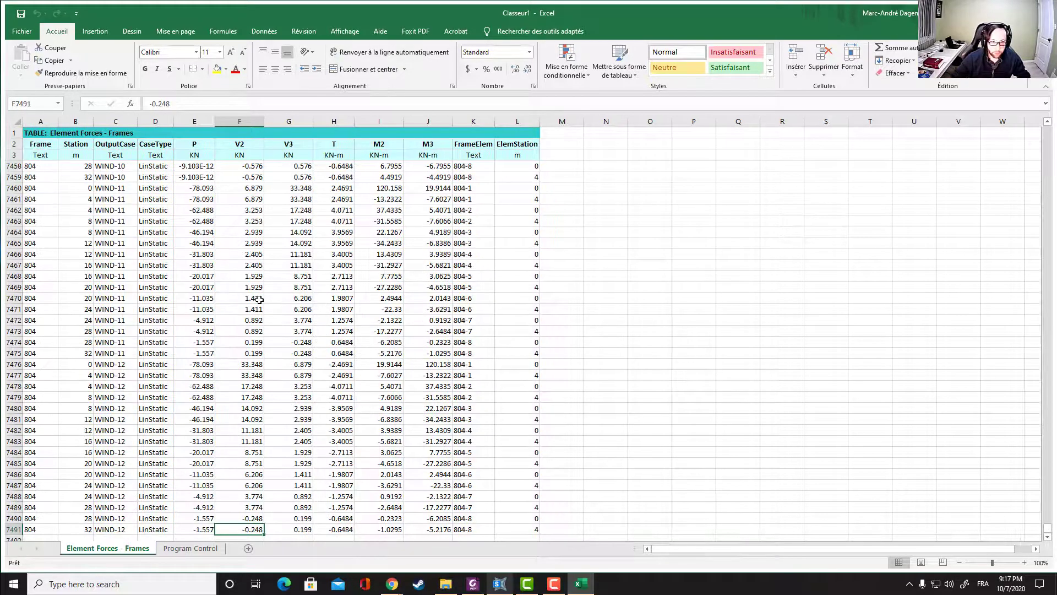
scroll(308, 336, down, 1)
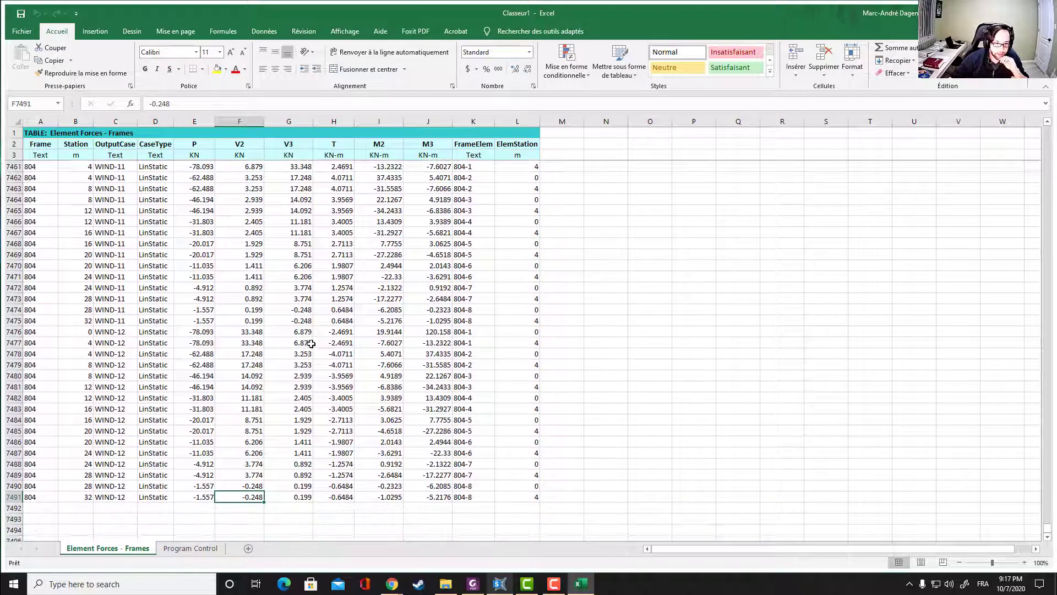
key(ctrl+Up)
key(ctrl+Up)
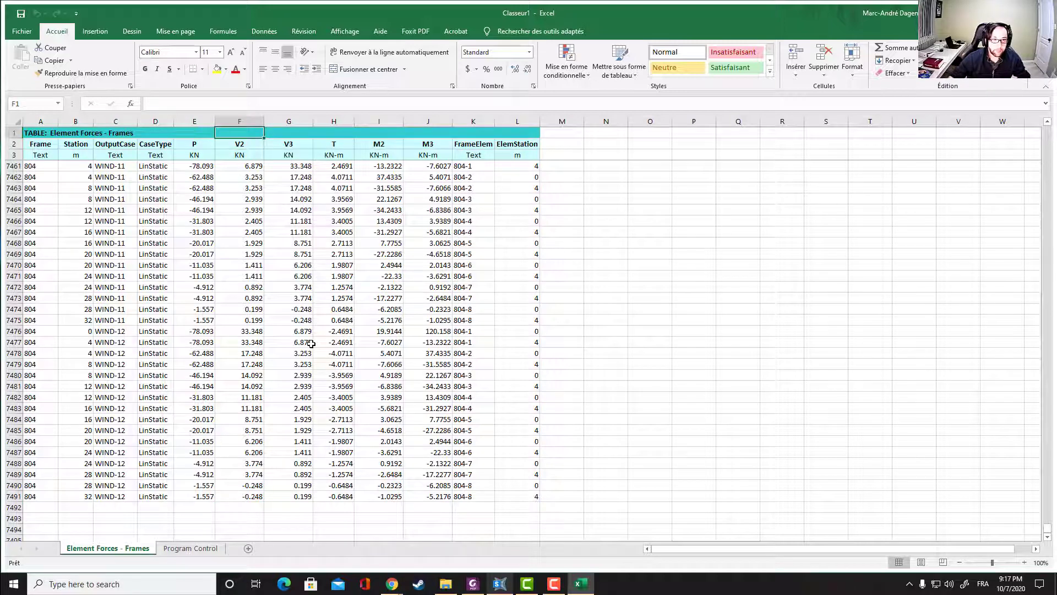
click(282, 327)
key(ctrl+shift+Up)
key(ctrl+shift+Up)
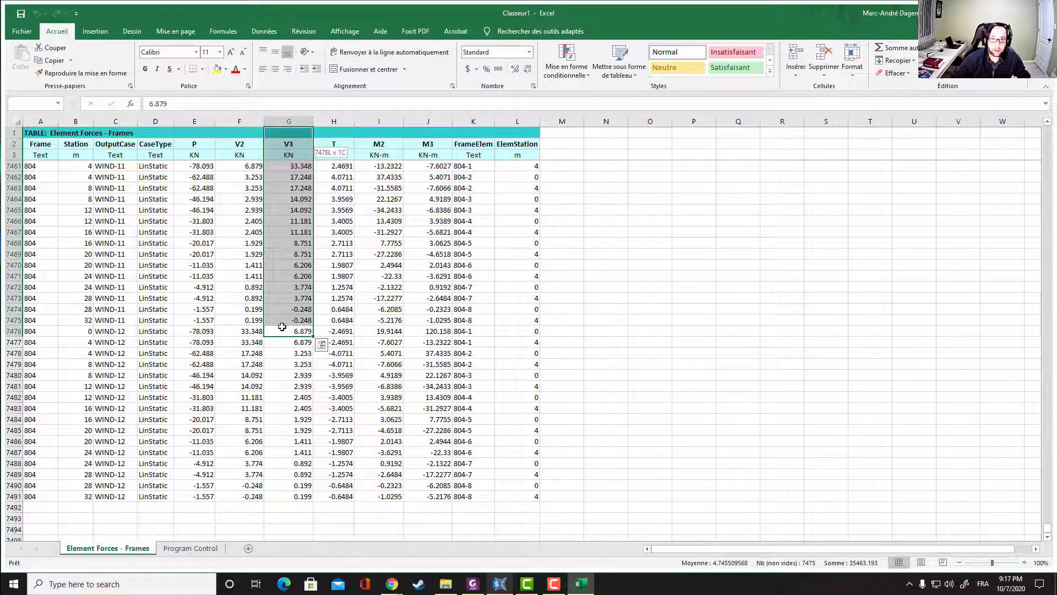
click(282, 327)
click(297, 176)
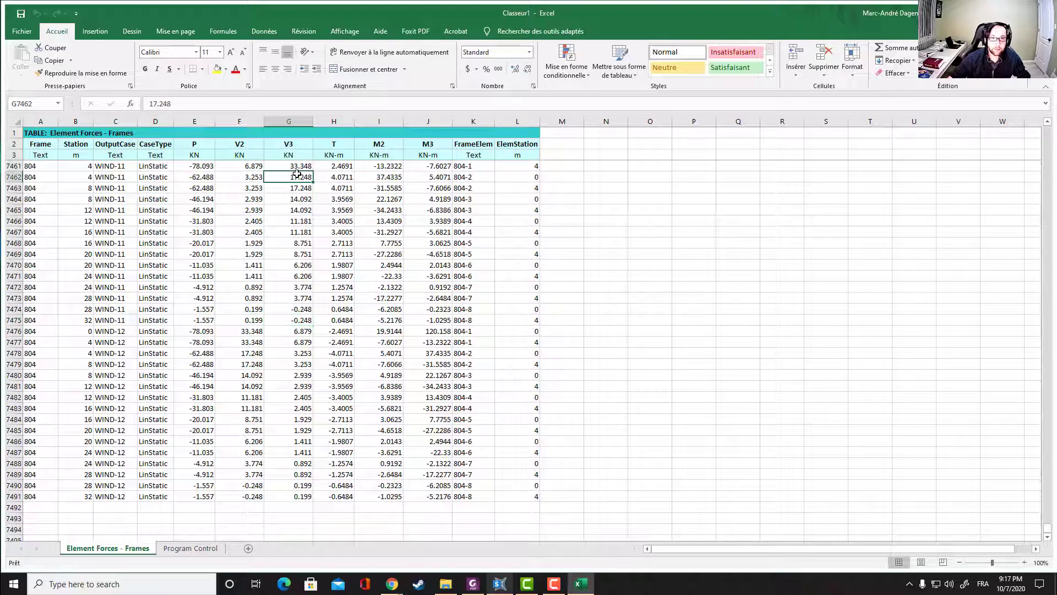
scroll(990, 484, up, 8)
drag(1048, 528, 1048, 130)
click(424, 210)
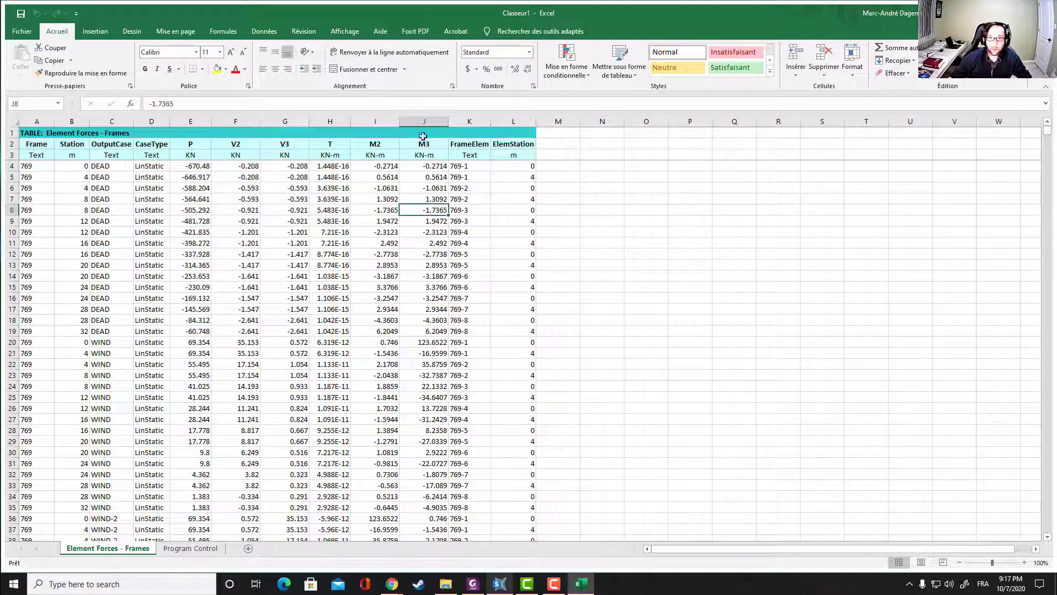
Step: Insert a blank row above the table's title row
right_click(39, 129)
click(12, 133)
right_click(12, 133)
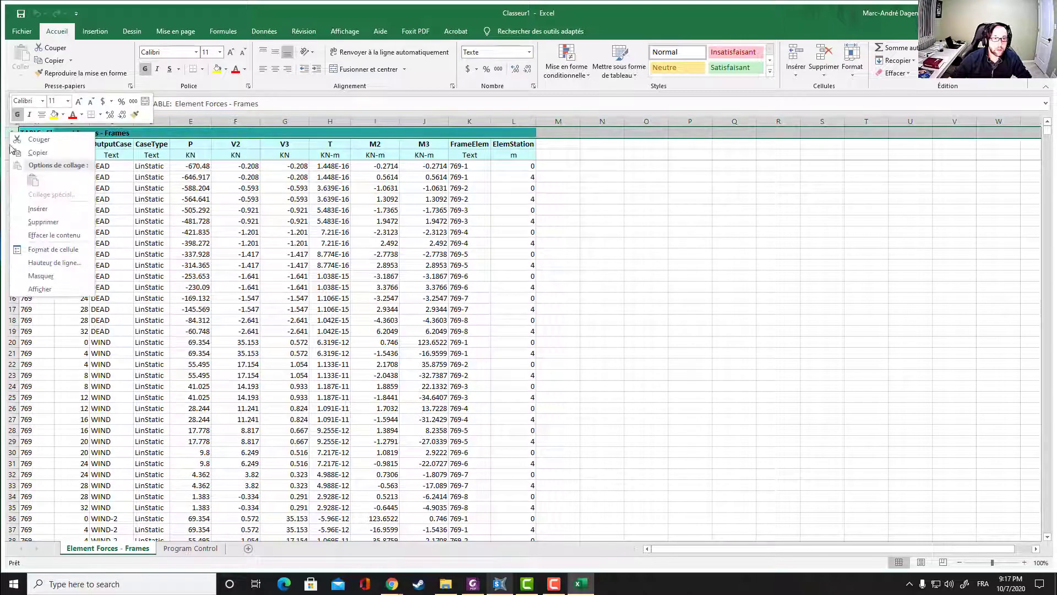
click(38, 210)
click(364, 164)
click(366, 142)
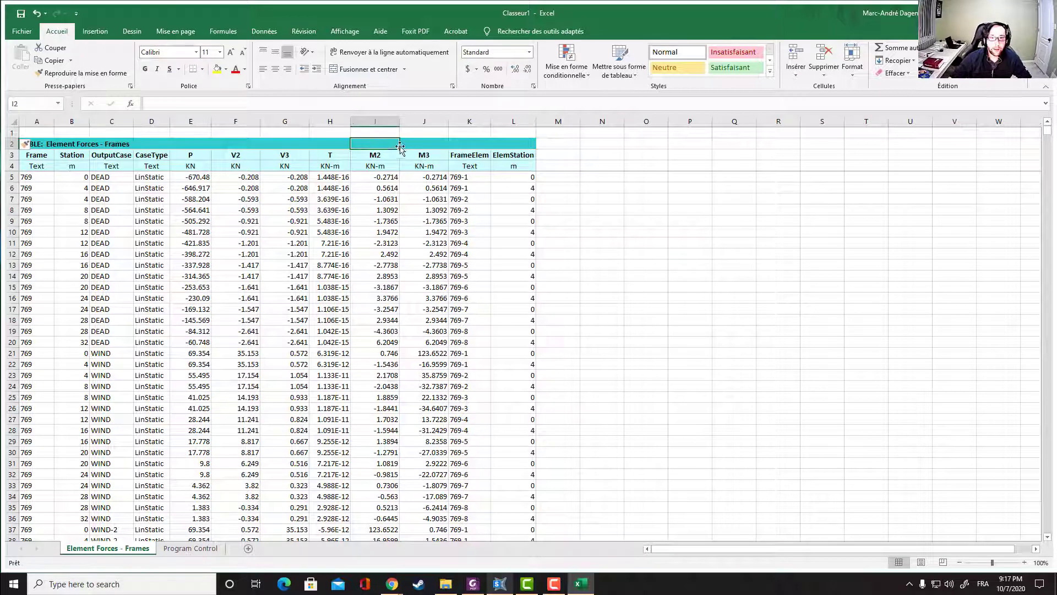
Step: Calculate the maximum M3 moment in cell J1 with the MAX function over J5:J7492
click(424, 132)
click(130, 104)
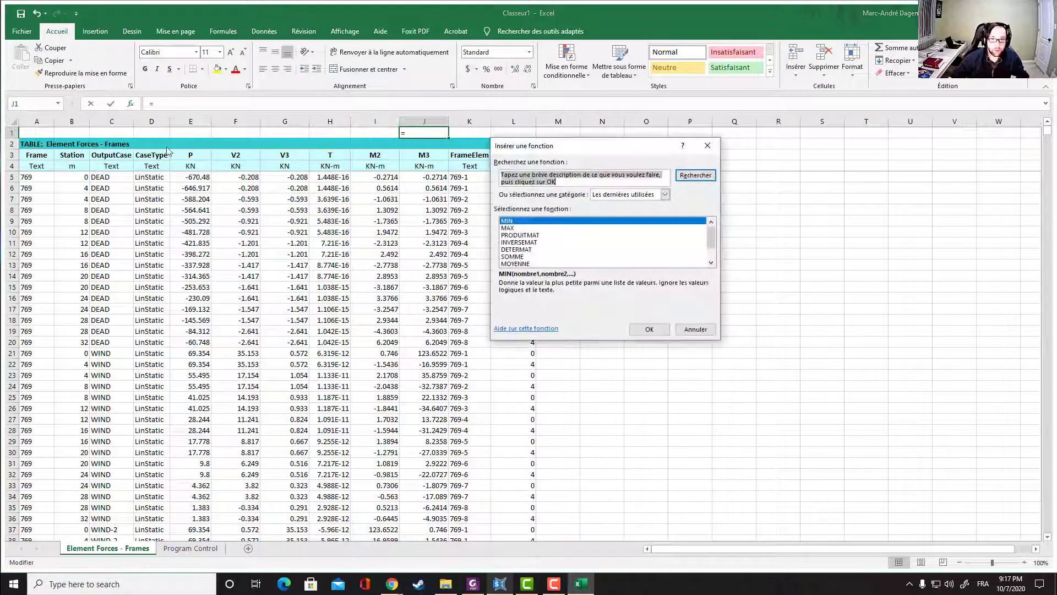
click(507, 228)
click(650, 329)
click(618, 183)
drag(618, 154, 754, 128)
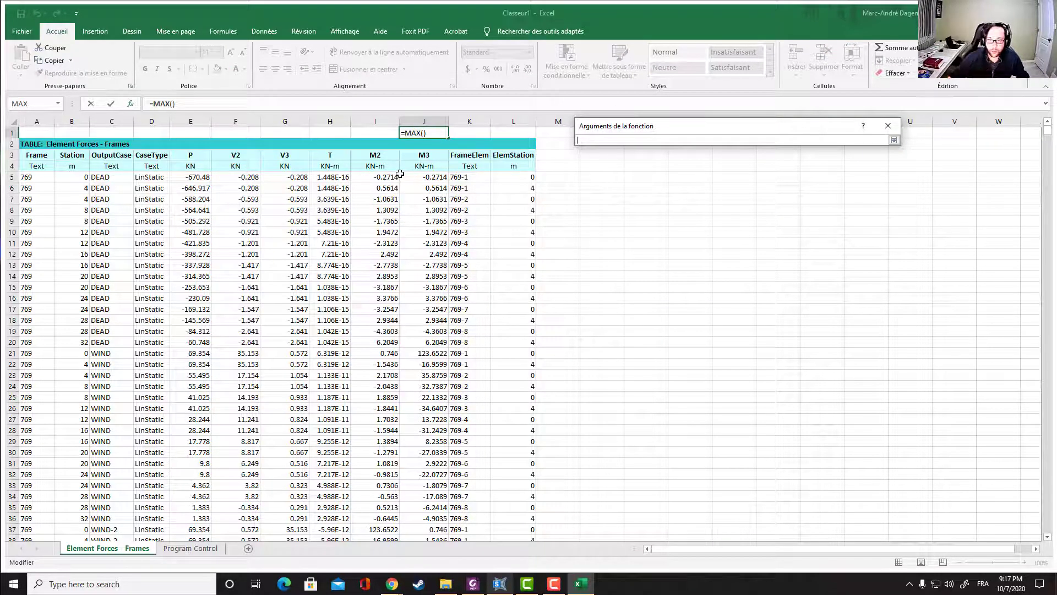
click(435, 178)
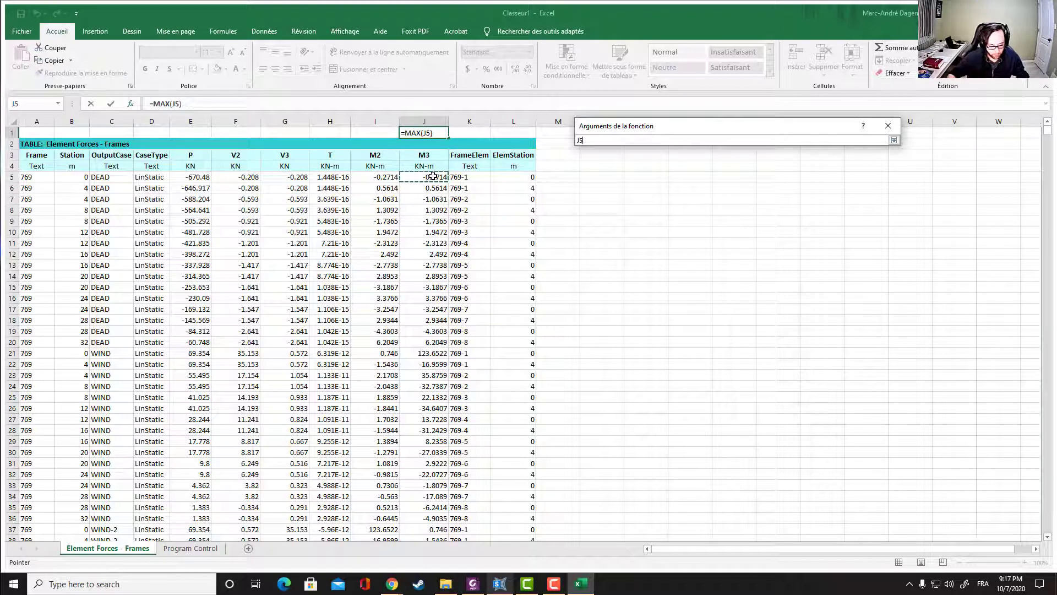
key(ctrl+shift+Down)
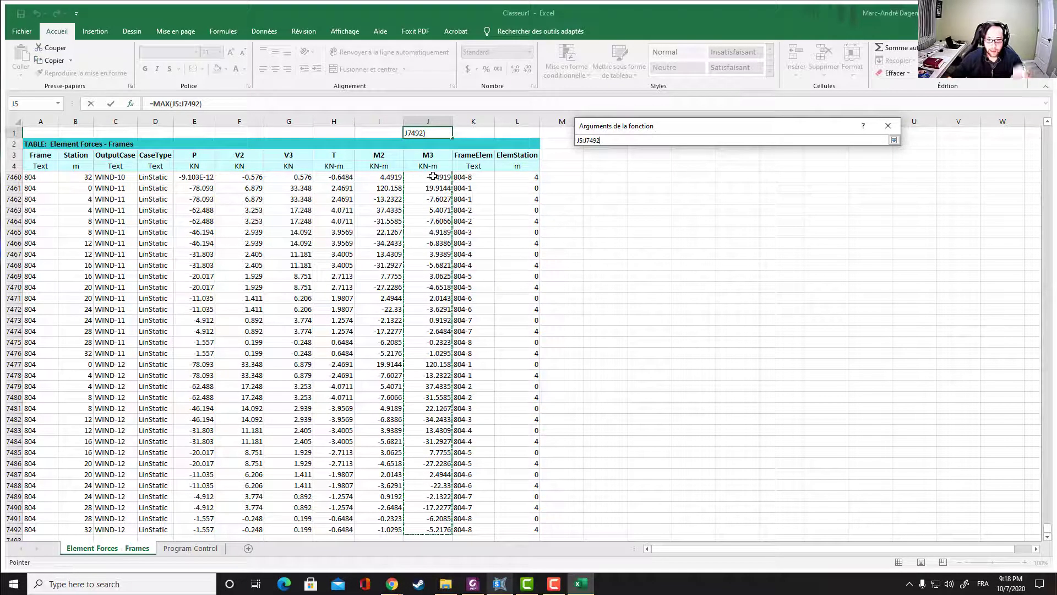
click(894, 140)
click(830, 293)
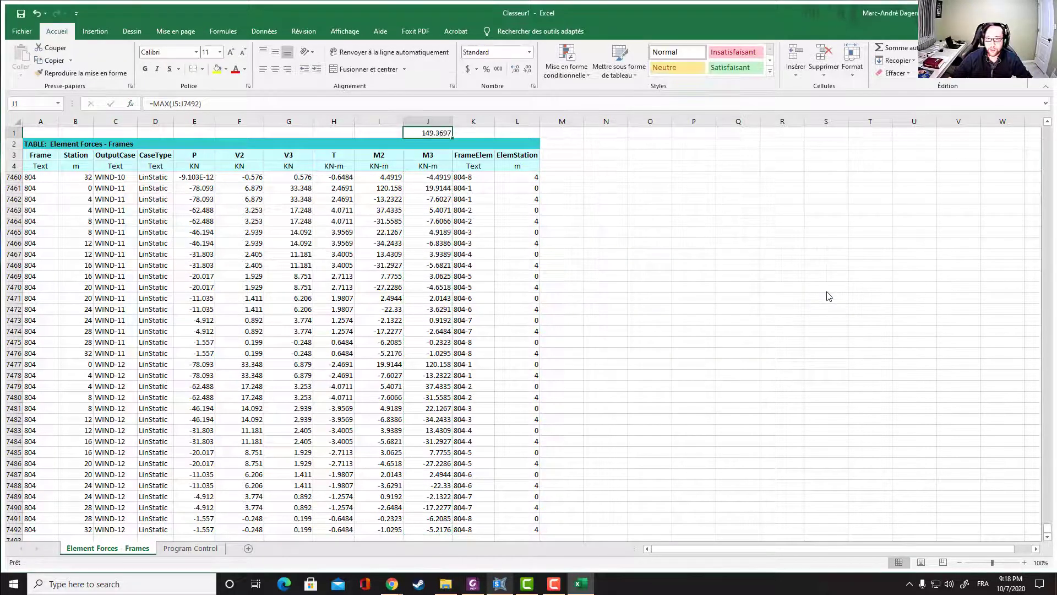
Step: Calculate the minimum M3 moment in cell J2 with the MIN function over J5:J7492
scroll(976, 511, up, 9)
click(402, 420)
click(427, 419)
key(ctrl+Up)
key(ctrl+Up)
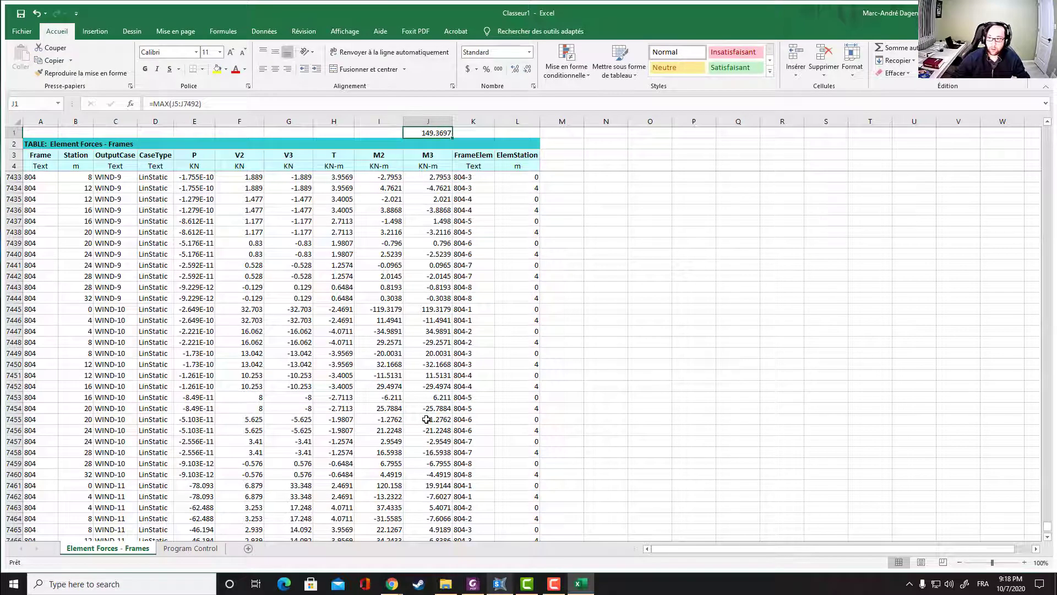
click(452, 355)
key(ctrl+shift+Up)
key(ctrl+shift+Up)
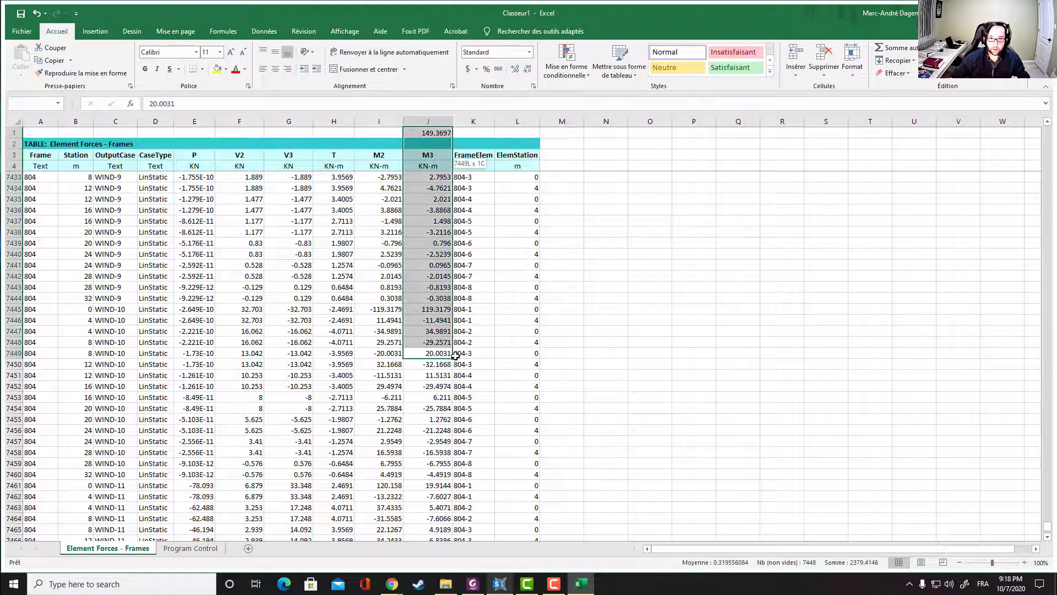
click(809, 320)
scroll(632, 295, up, 9)
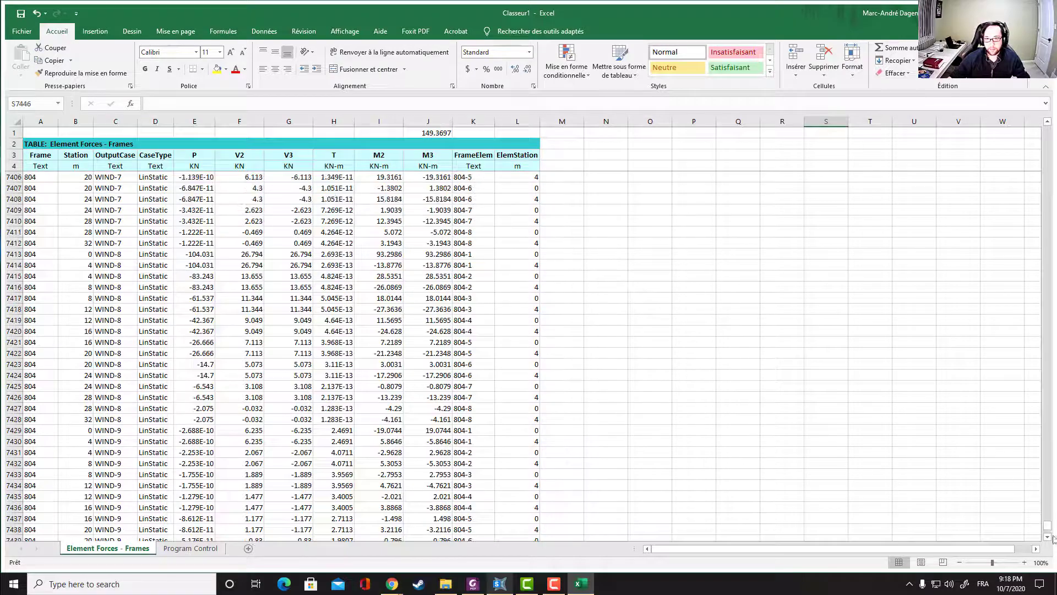
drag(1049, 527, 1049, 130)
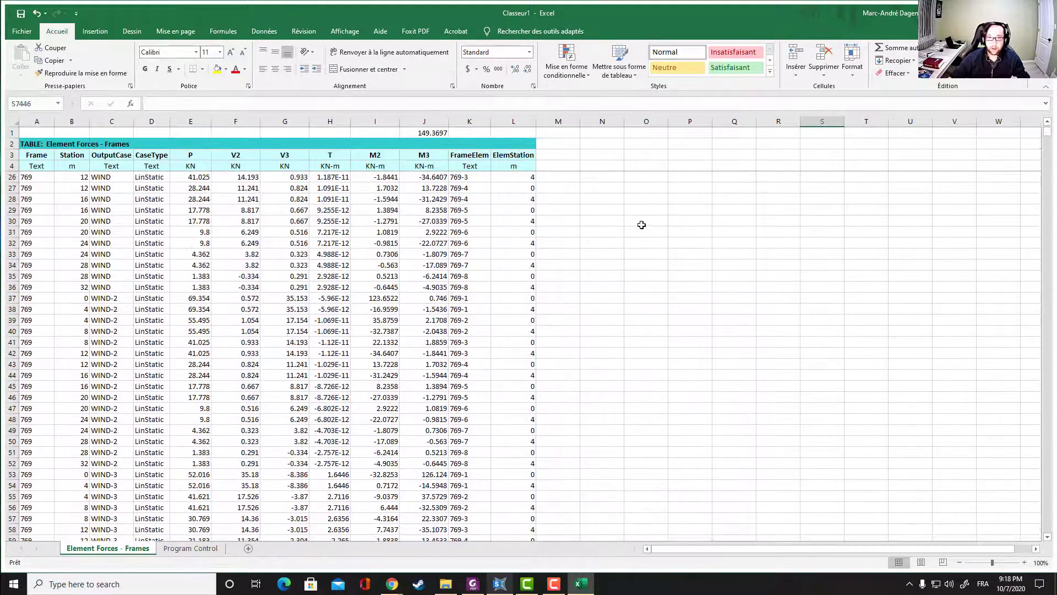
click(439, 145)
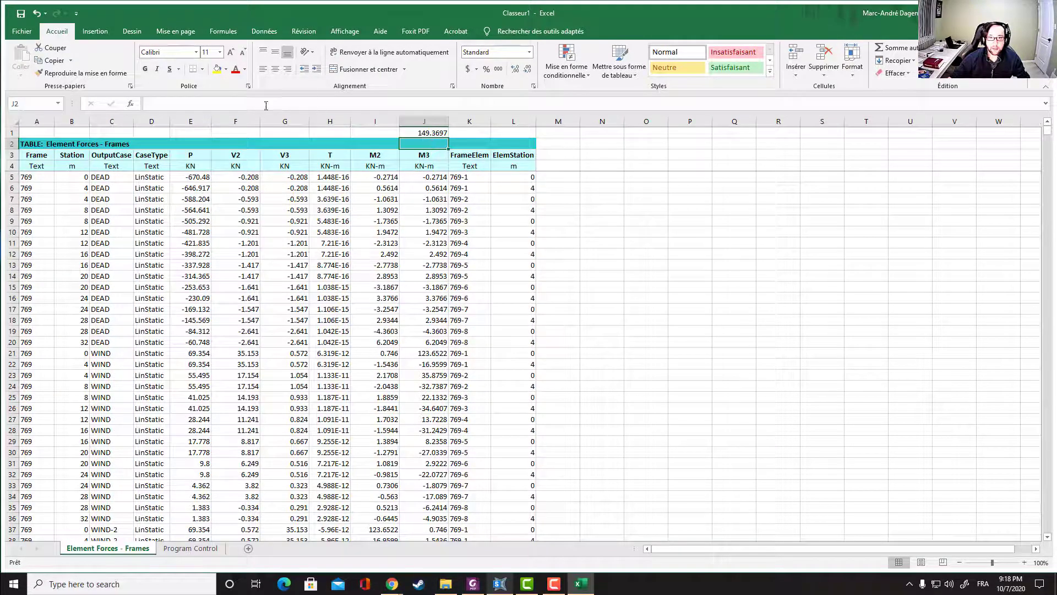
click(132, 106)
click(640, 201)
click(782, 306)
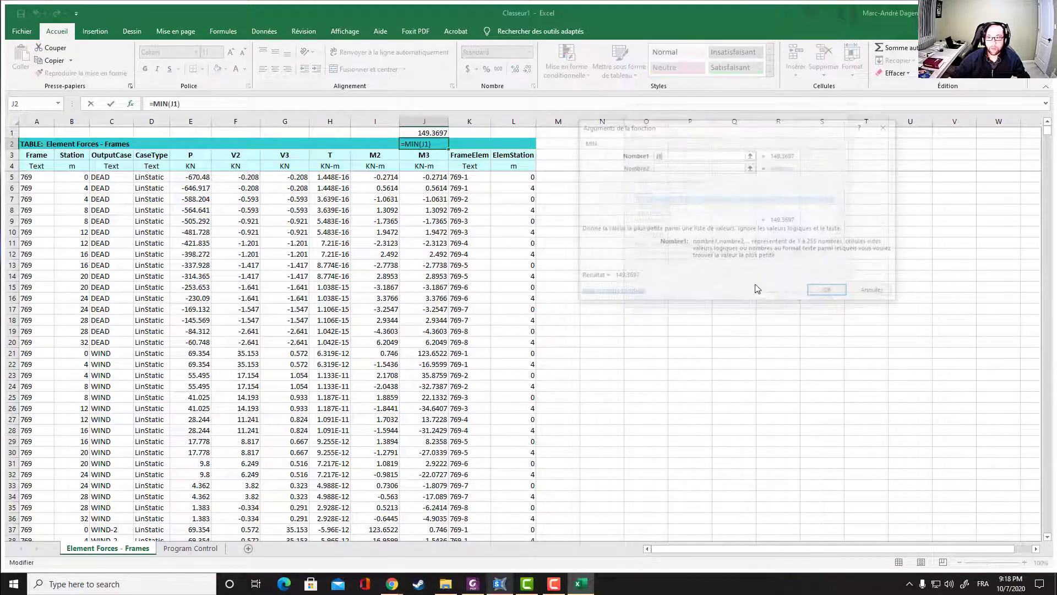
click(750, 156)
click(428, 177)
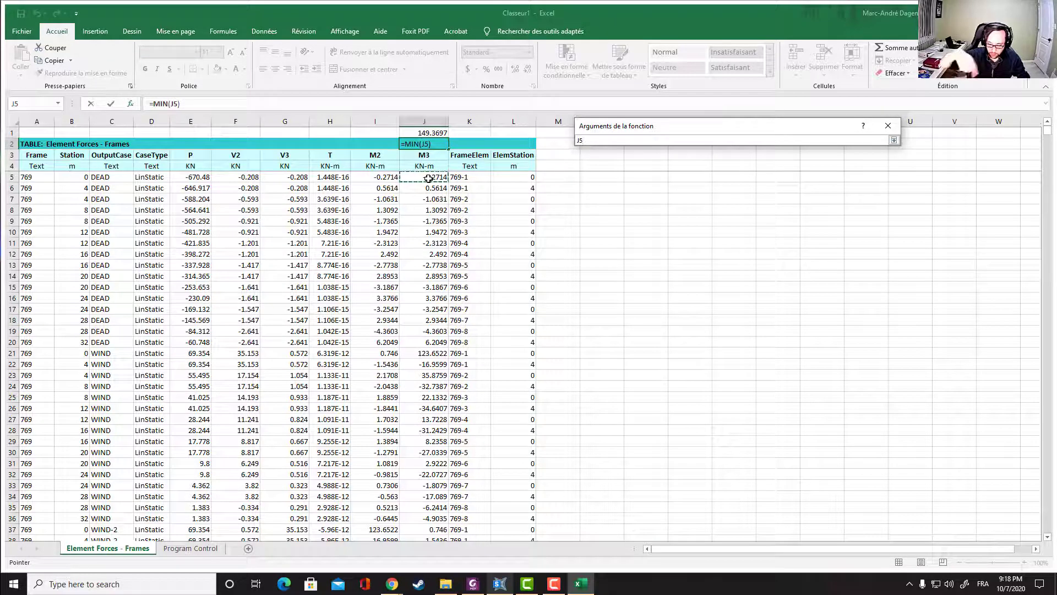
key(ctrl+shift+Down)
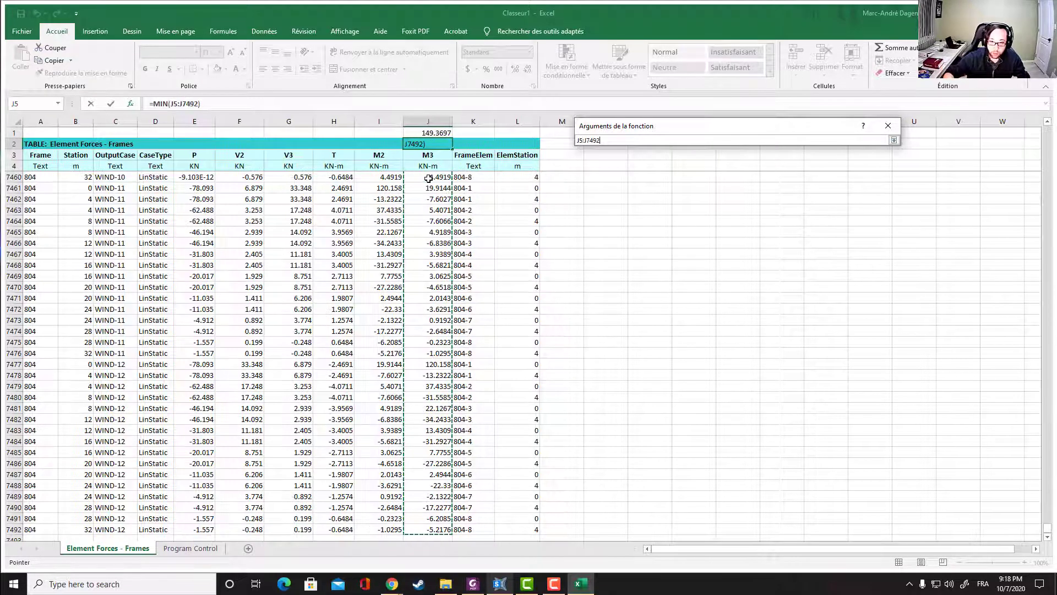
click(894, 140)
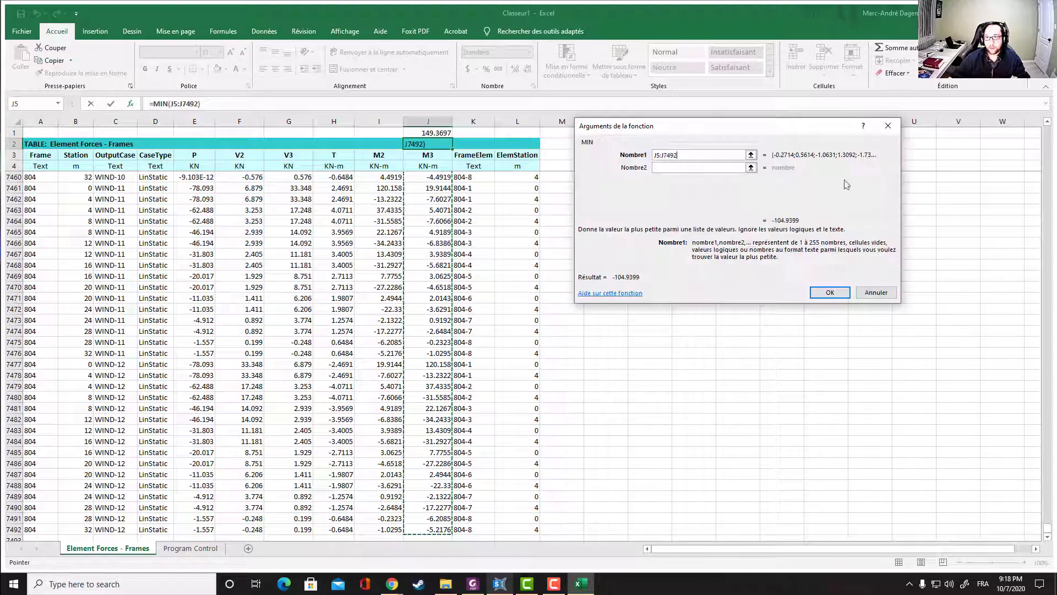
click(812, 289)
Step: Copy the maximum and minimum formulas from column J across to column E, and centre the results in E1:J2
scroll(937, 347, up, 5)
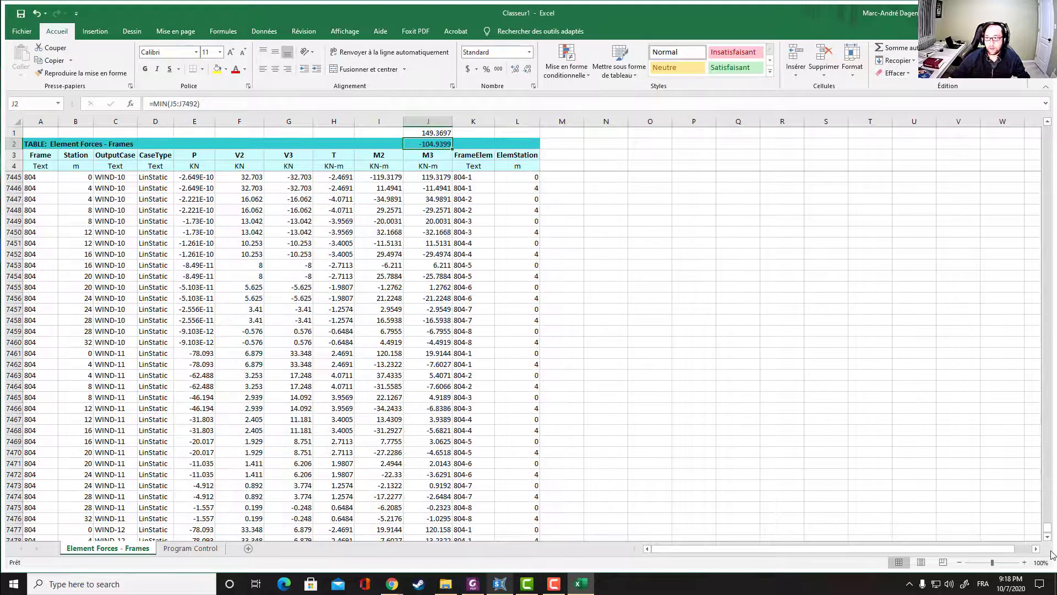
drag(1048, 531, 1047, 128)
drag(424, 134, 179, 145)
click(275, 69)
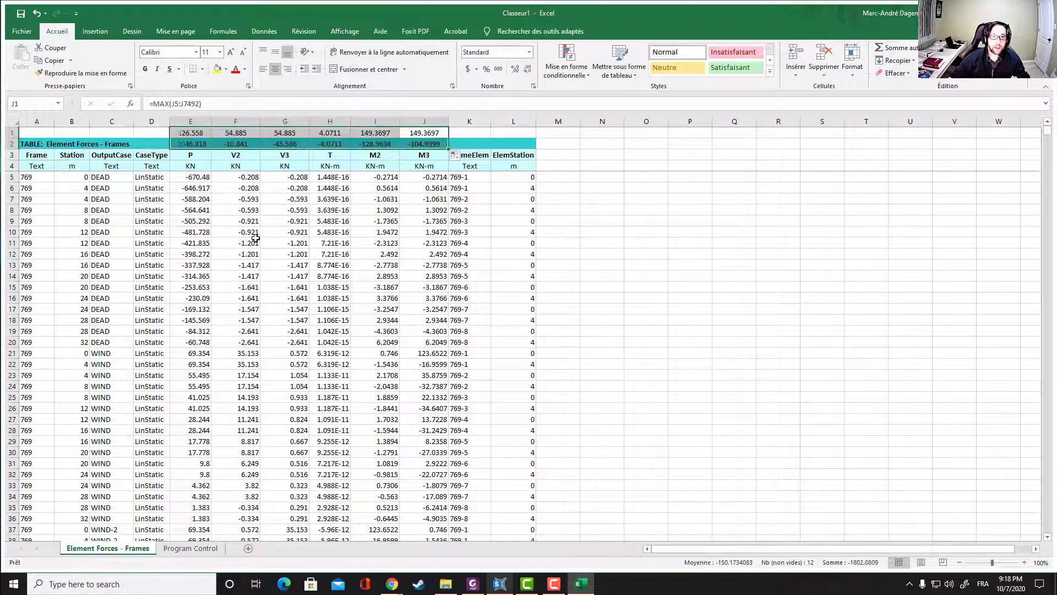
Step: Examine the maximum and minimum M2 and M3 moments and their formulas in rows 1 and 2
click(317, 218)
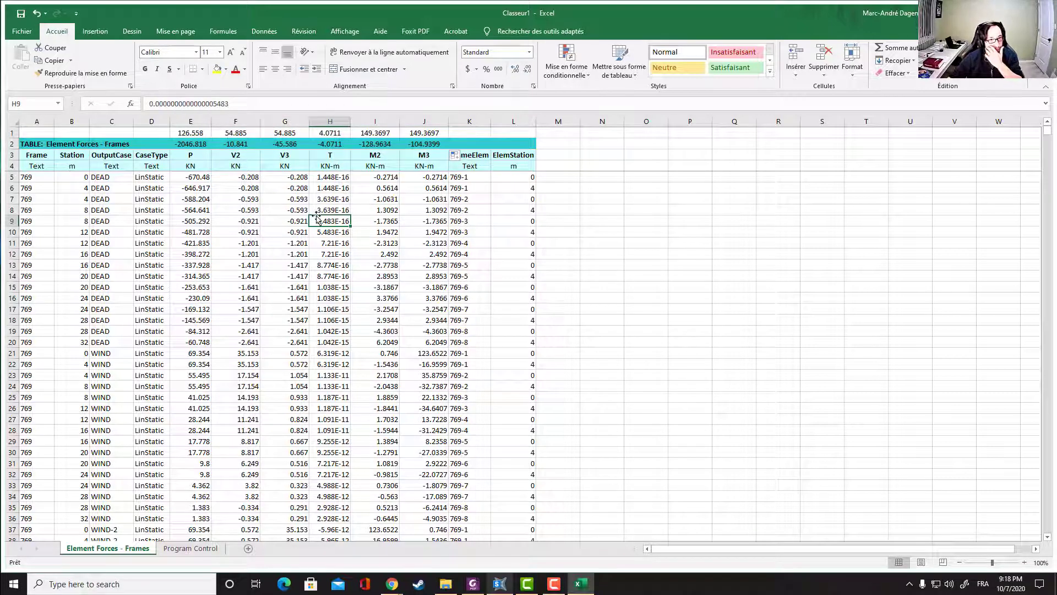
key(Up)
key(Up)
key(Left)
key(Left)
key(Left)
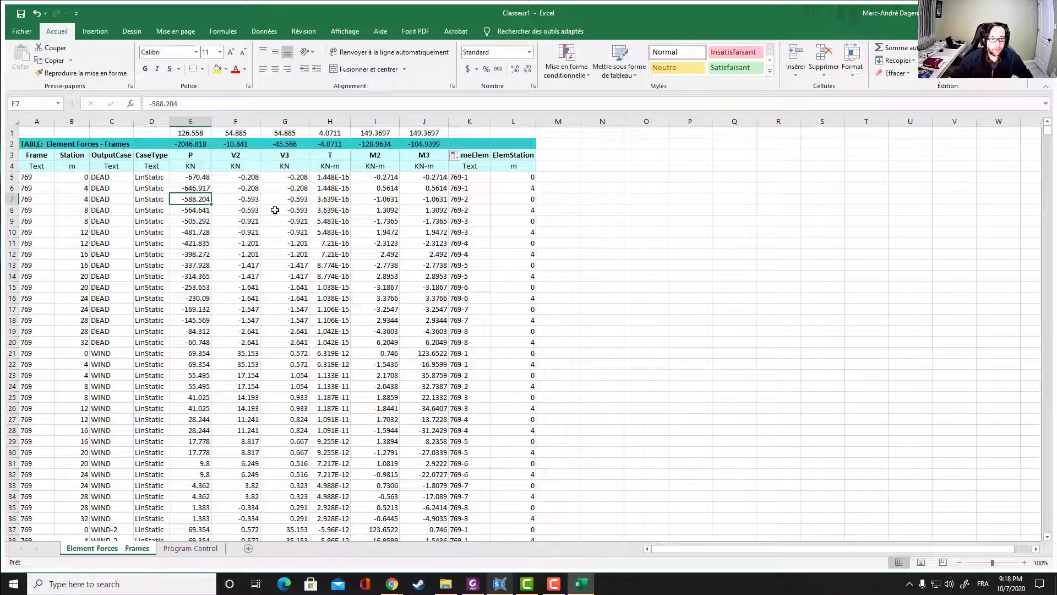
click(430, 146)
click(419, 134)
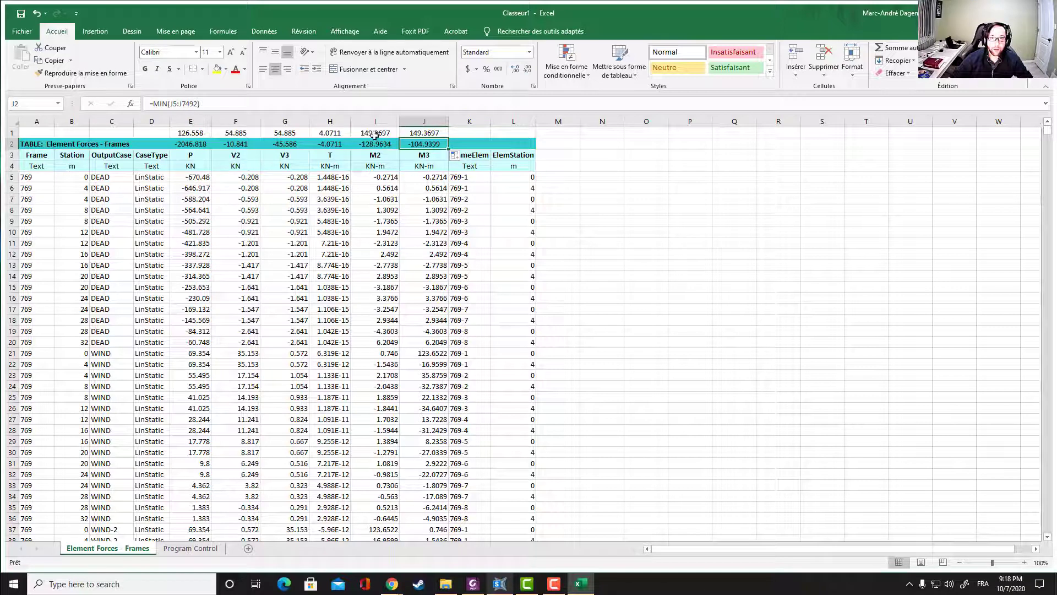
key(Left)
click(423, 132)
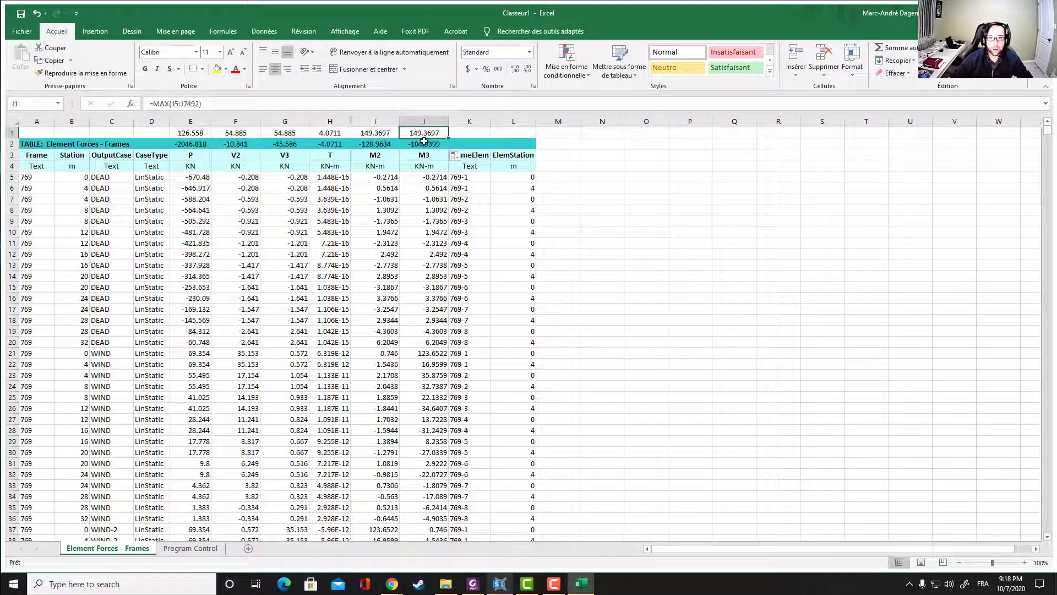
click(370, 144)
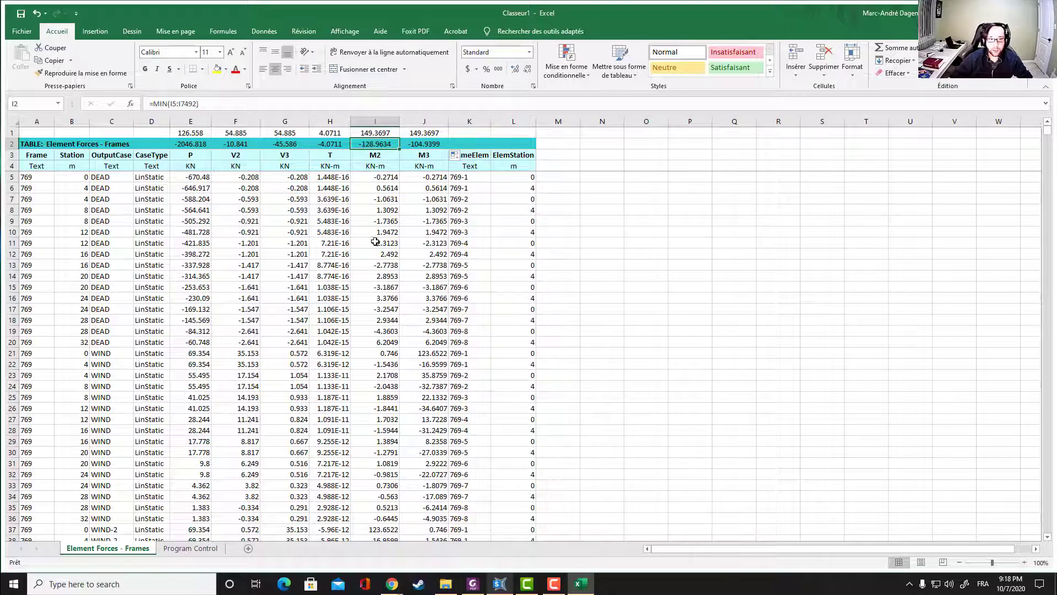
click(378, 134)
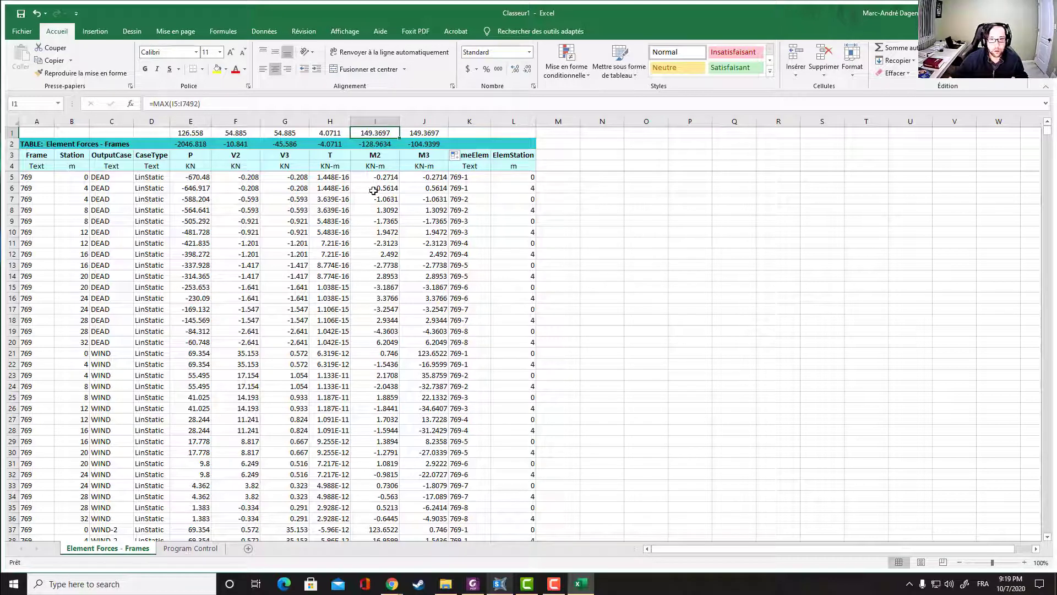
Step: Examine the maximum and minimum V3 shear and T torsion values, and return to the frame forces table in SAP2000
click(373, 189)
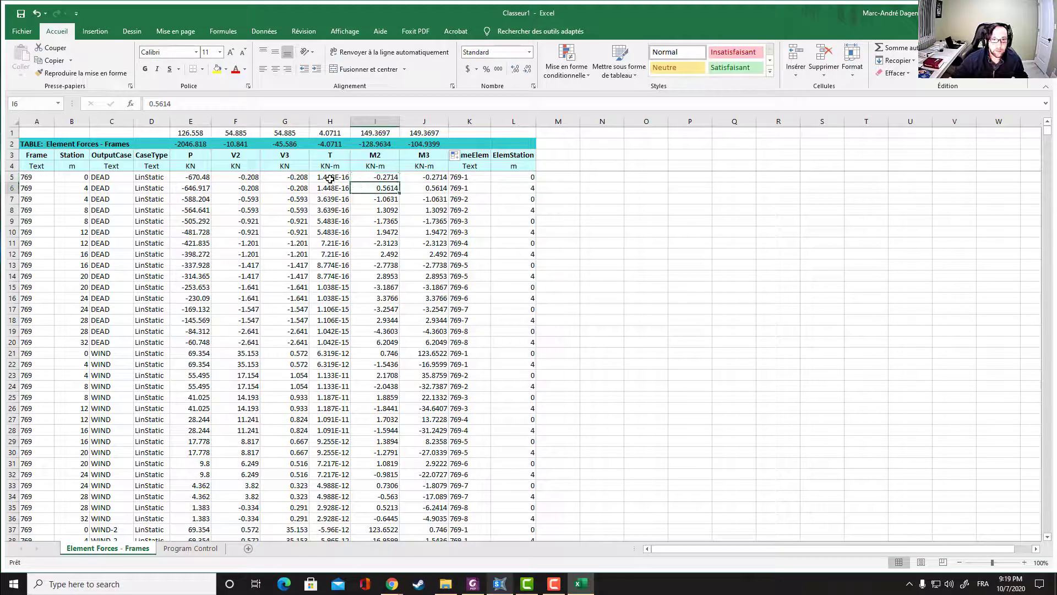
click(272, 134)
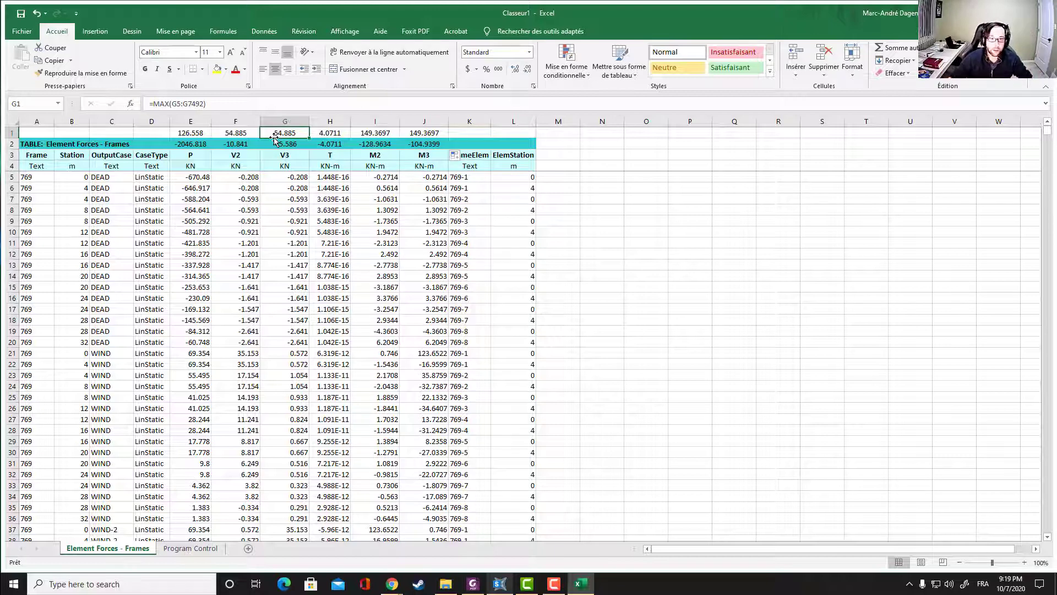
click(288, 144)
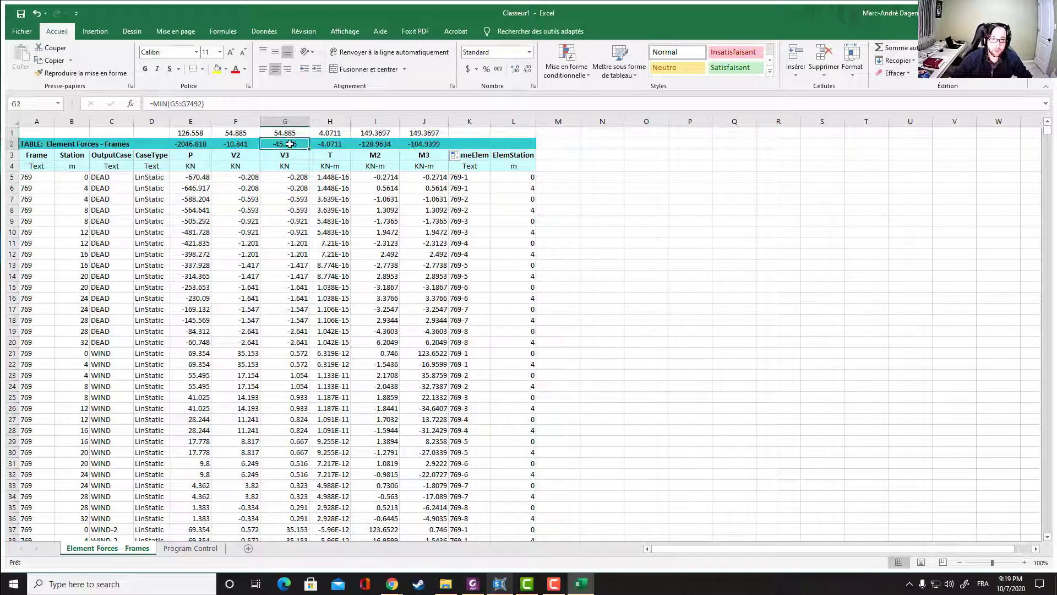
click(330, 155)
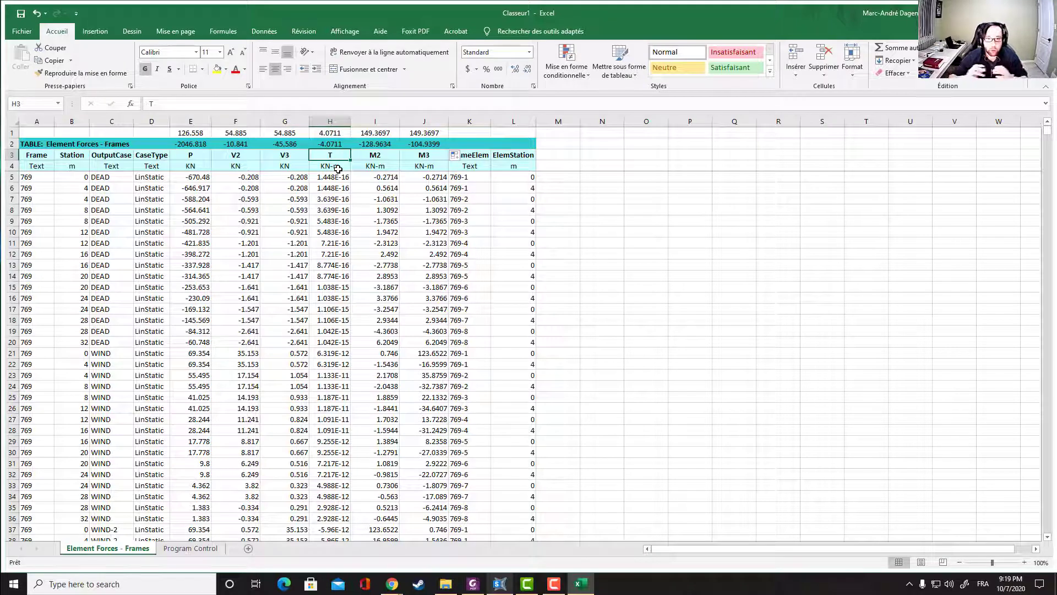
click(327, 184)
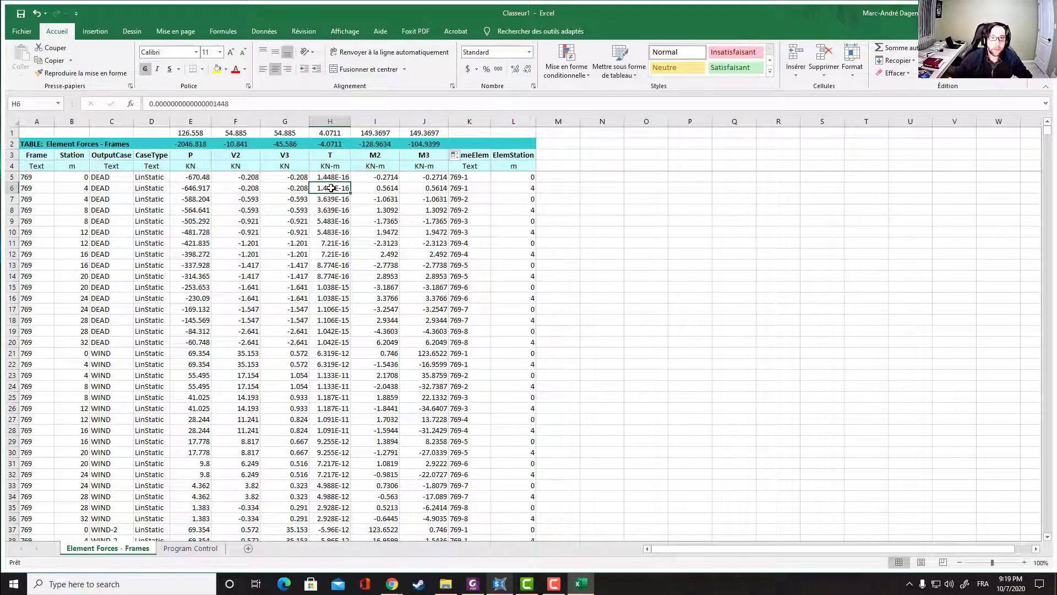
click(332, 153)
key(Up)
click(329, 134)
click(334, 144)
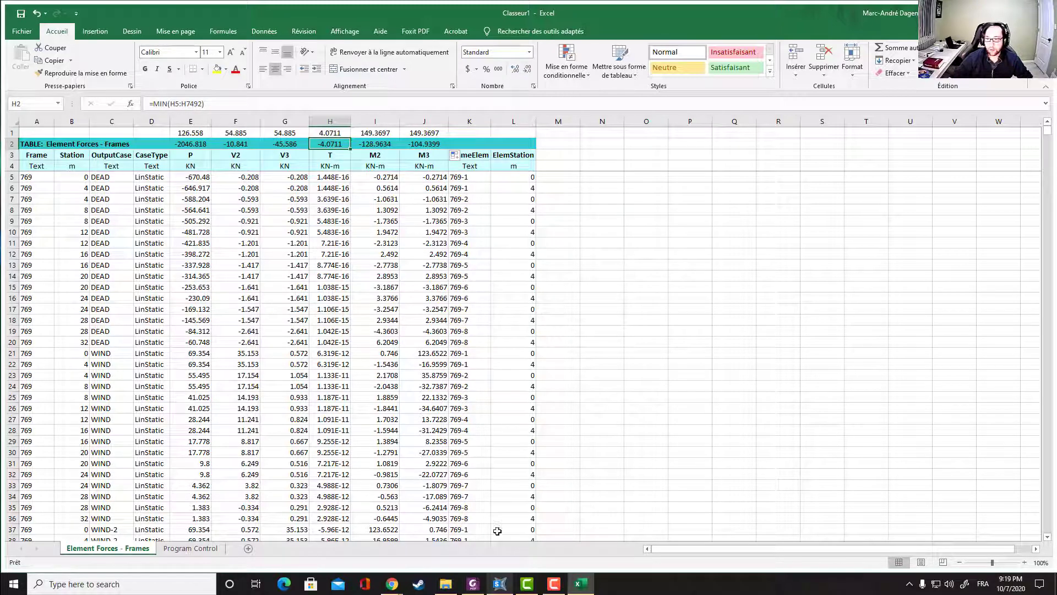
click(499, 585)
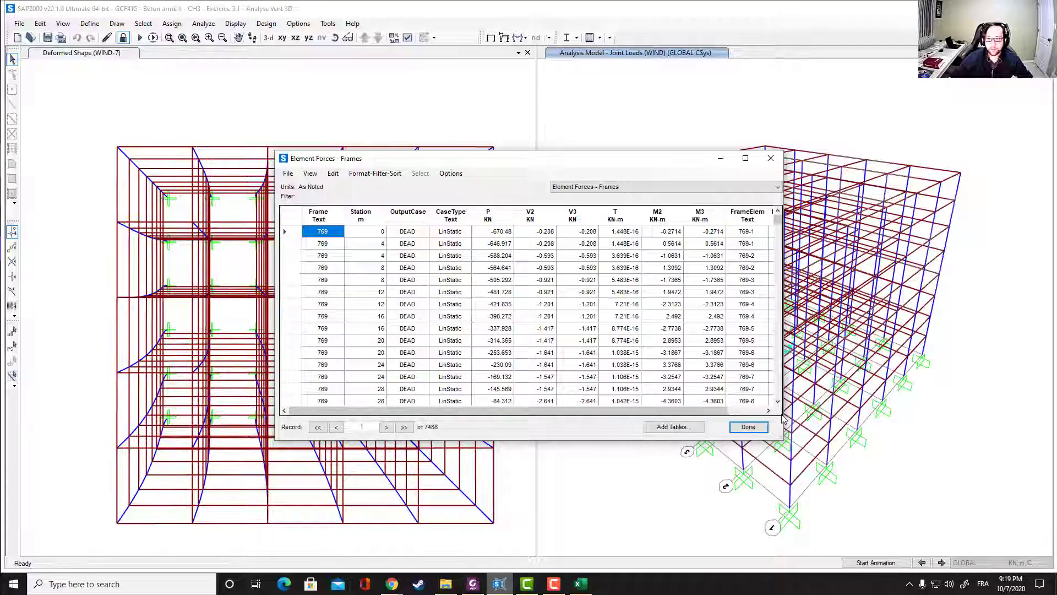